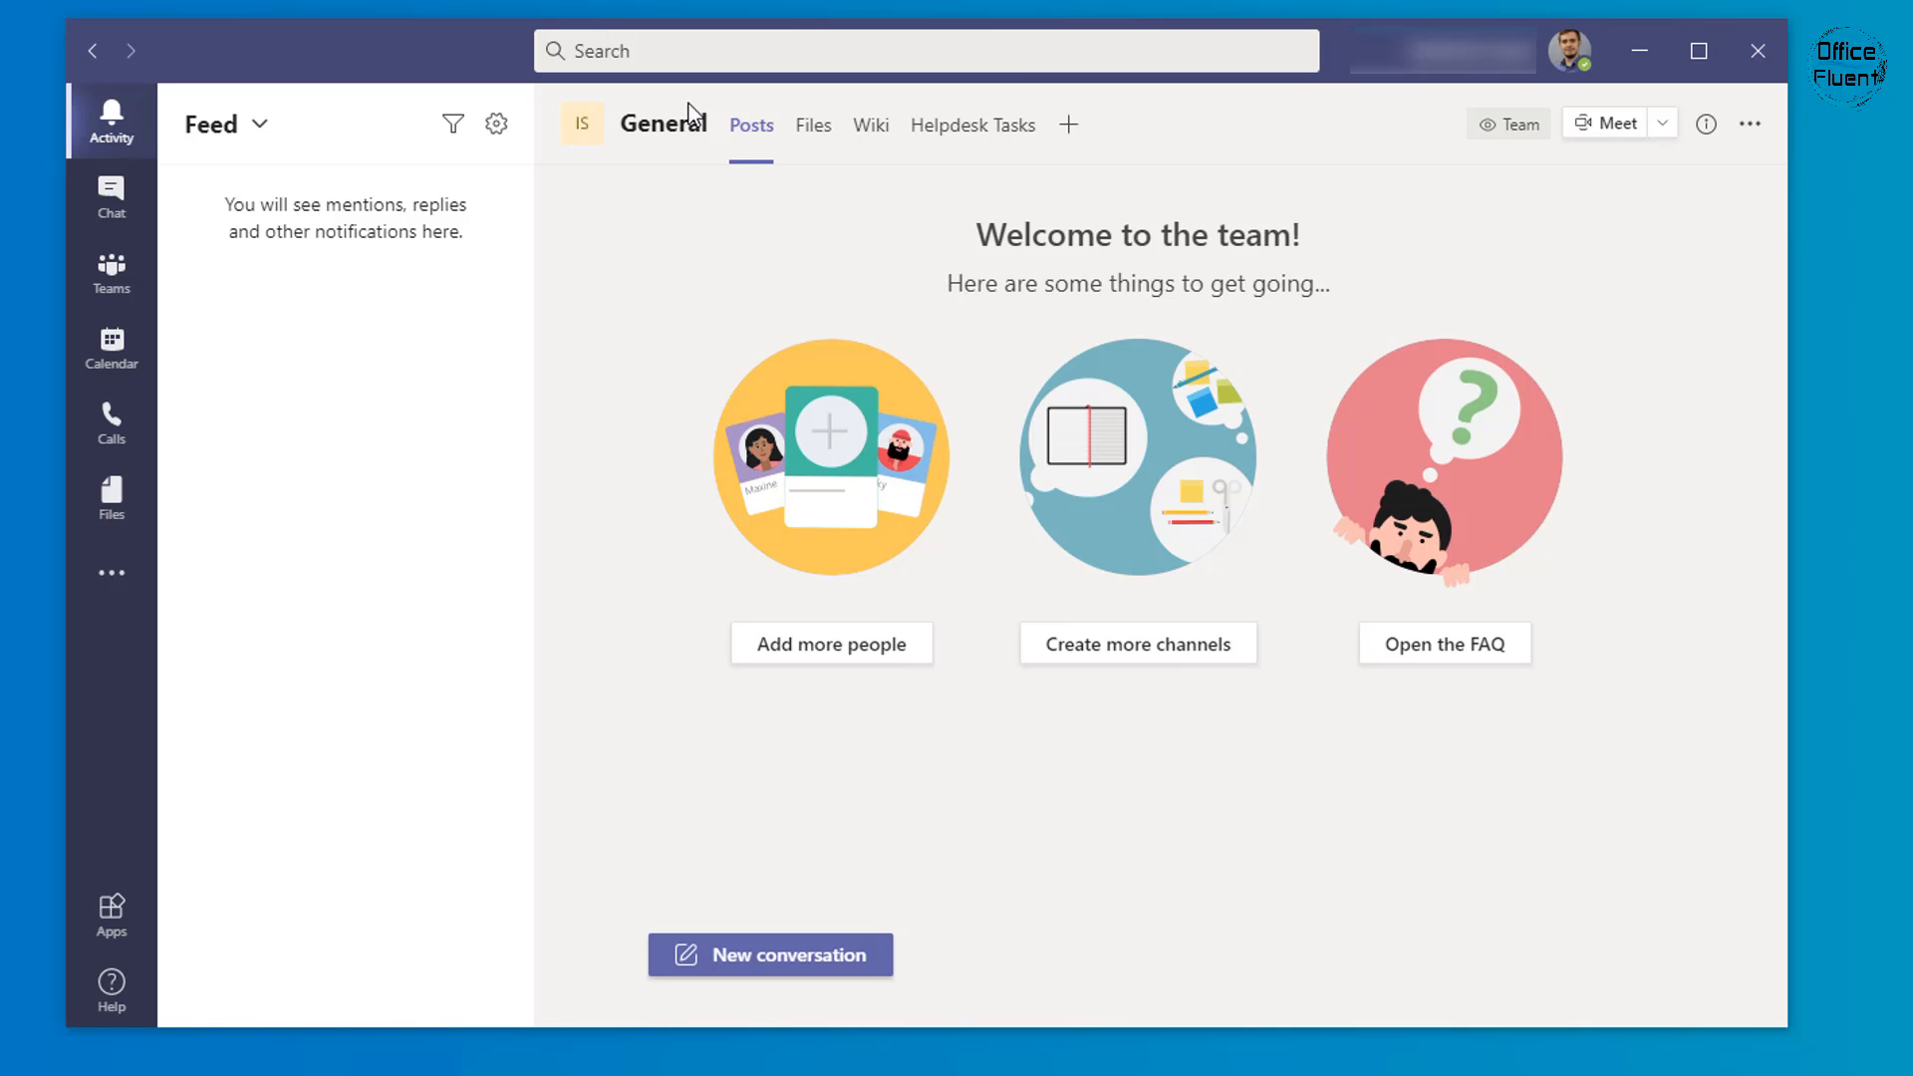
# - Set the presence status to Be right back with a custom reset time of Feb 18, 2021, 7:00 AM
pyautogui.click(1437, 69)
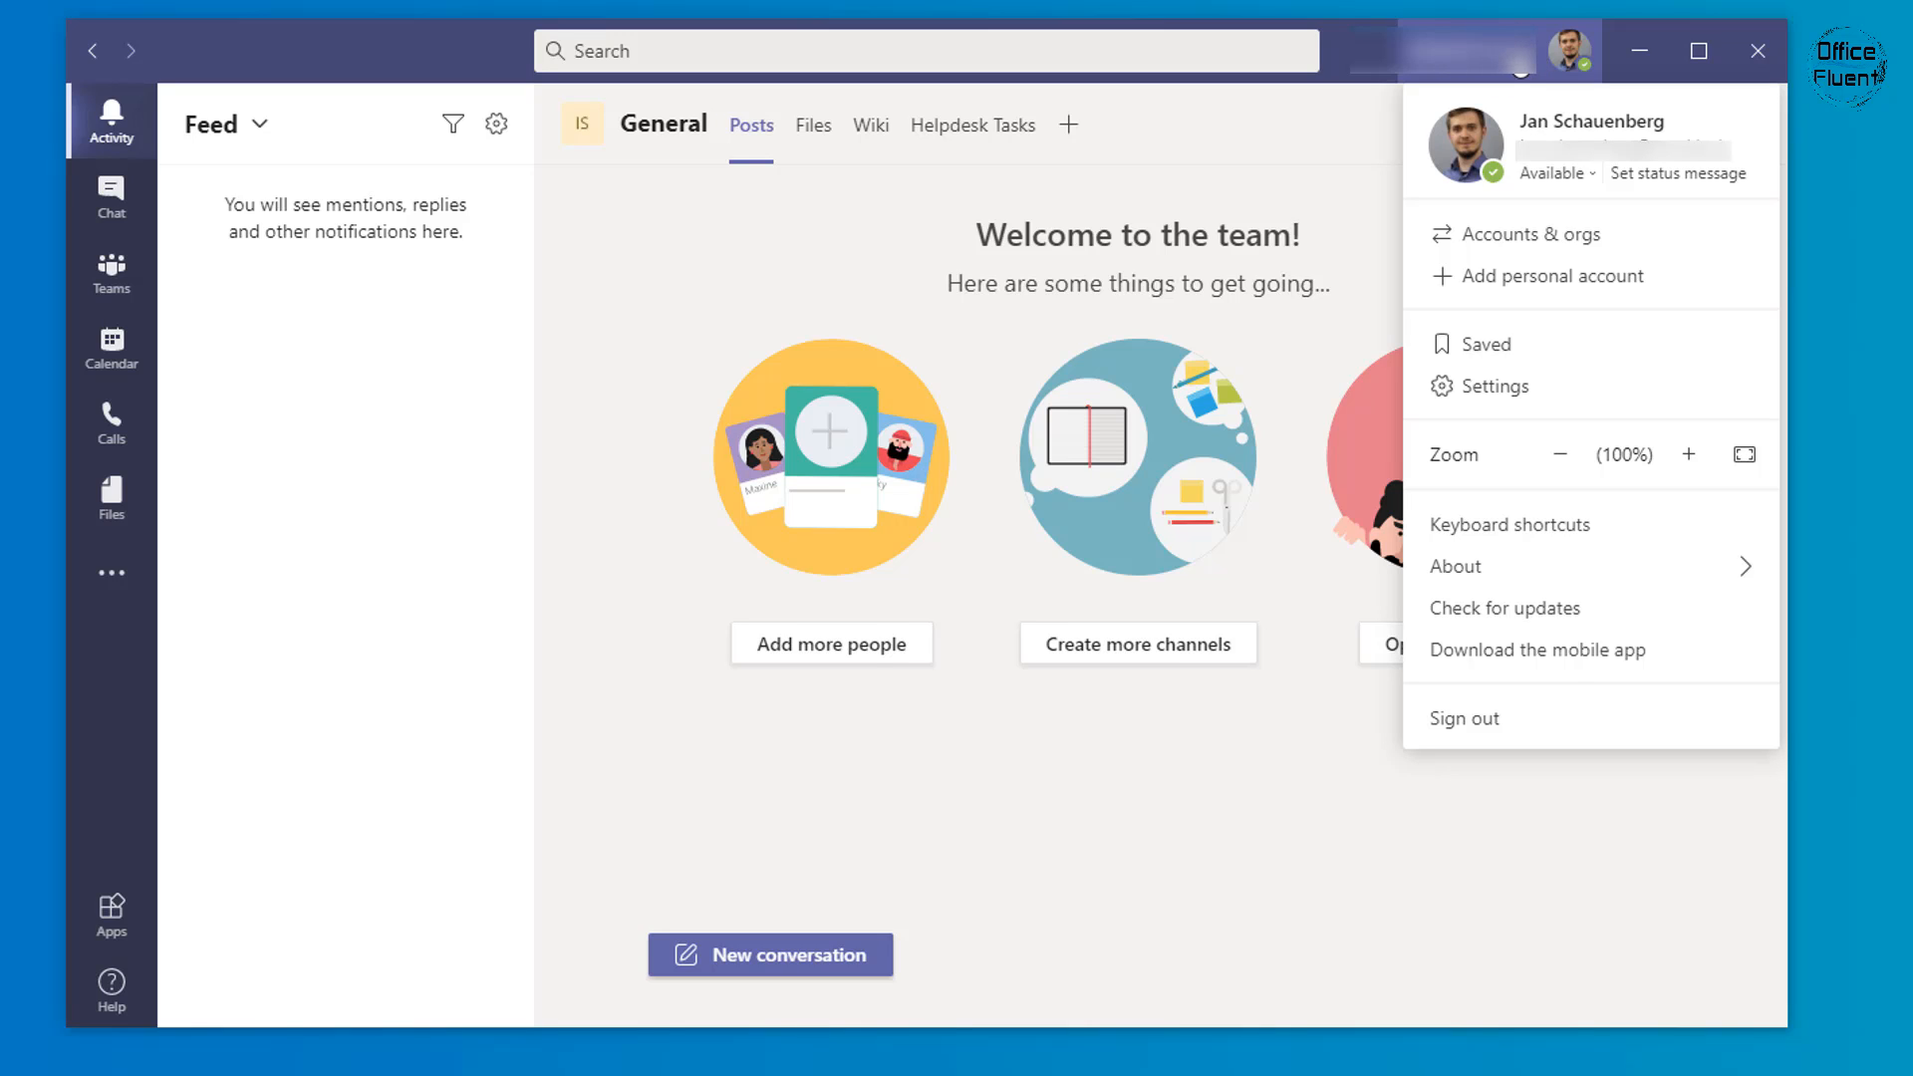
pyautogui.click(1554, 174)
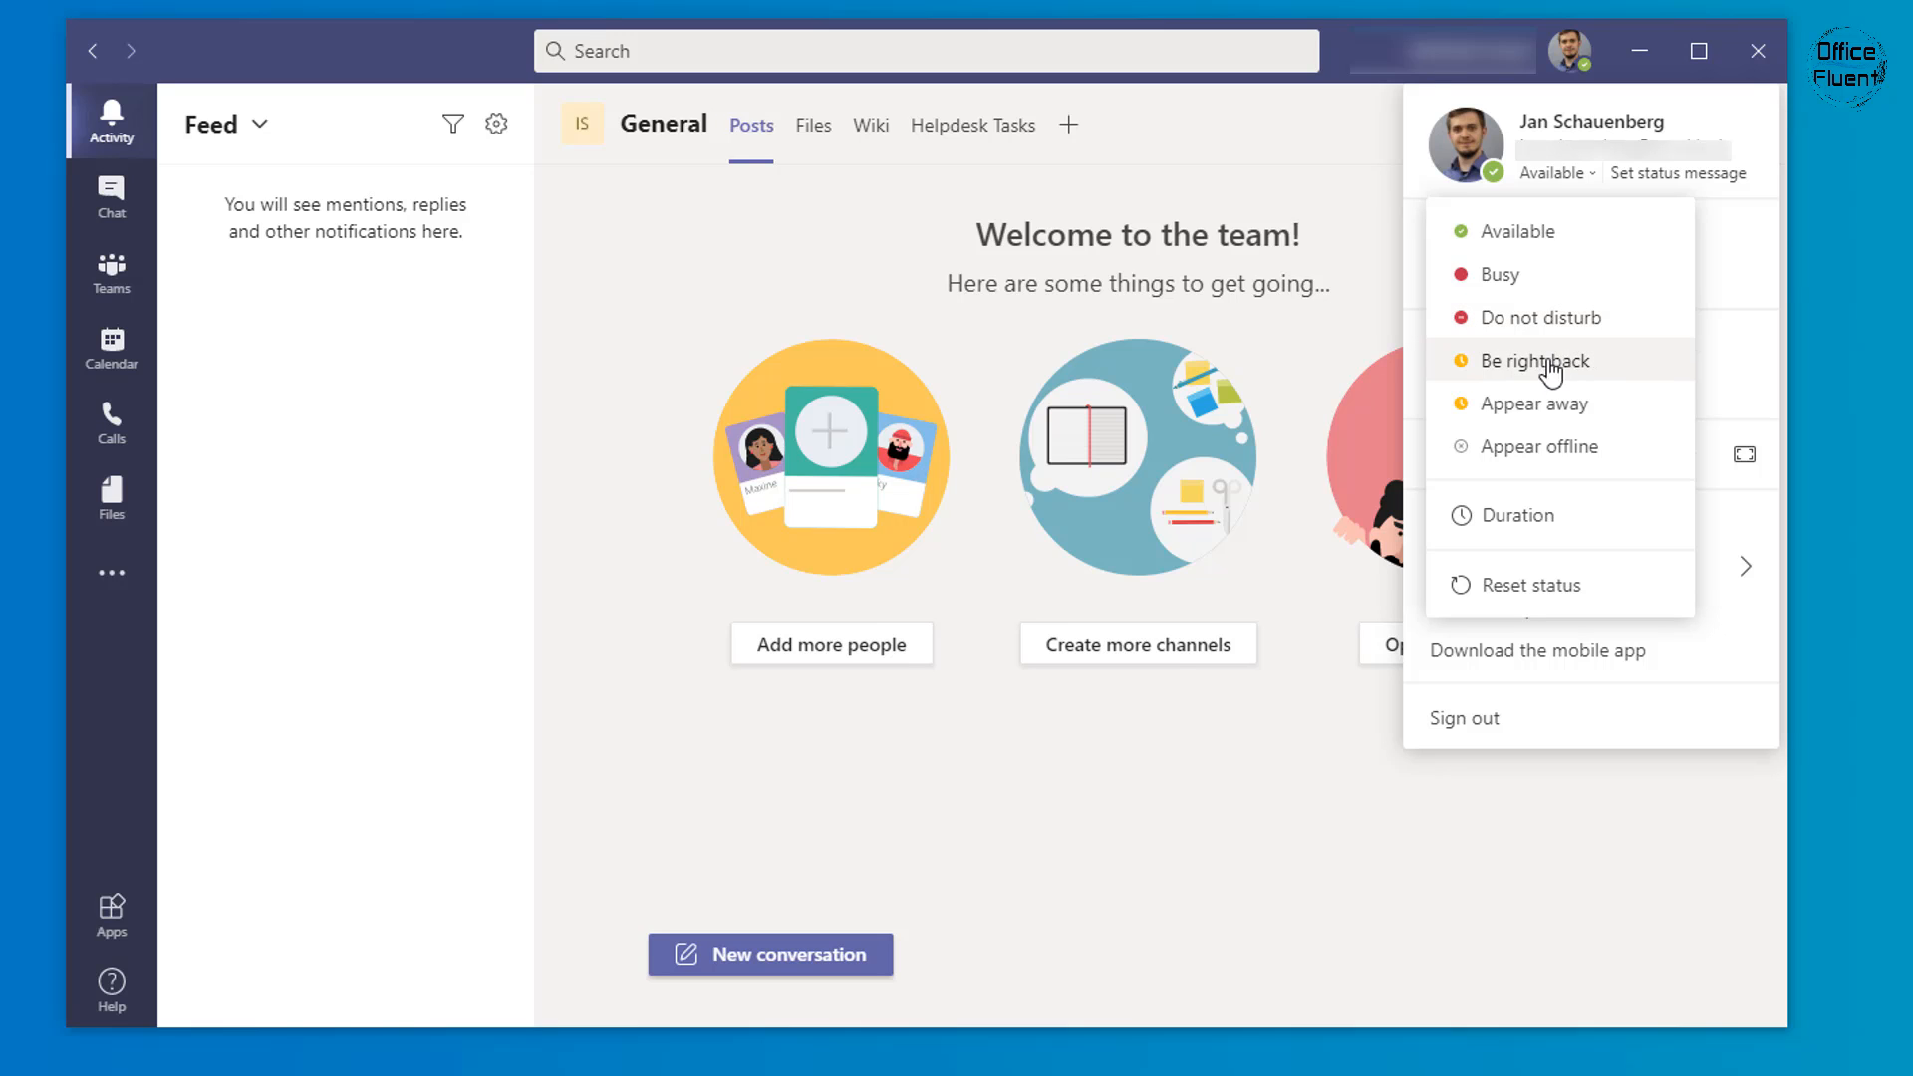
pyautogui.click(1578, 519)
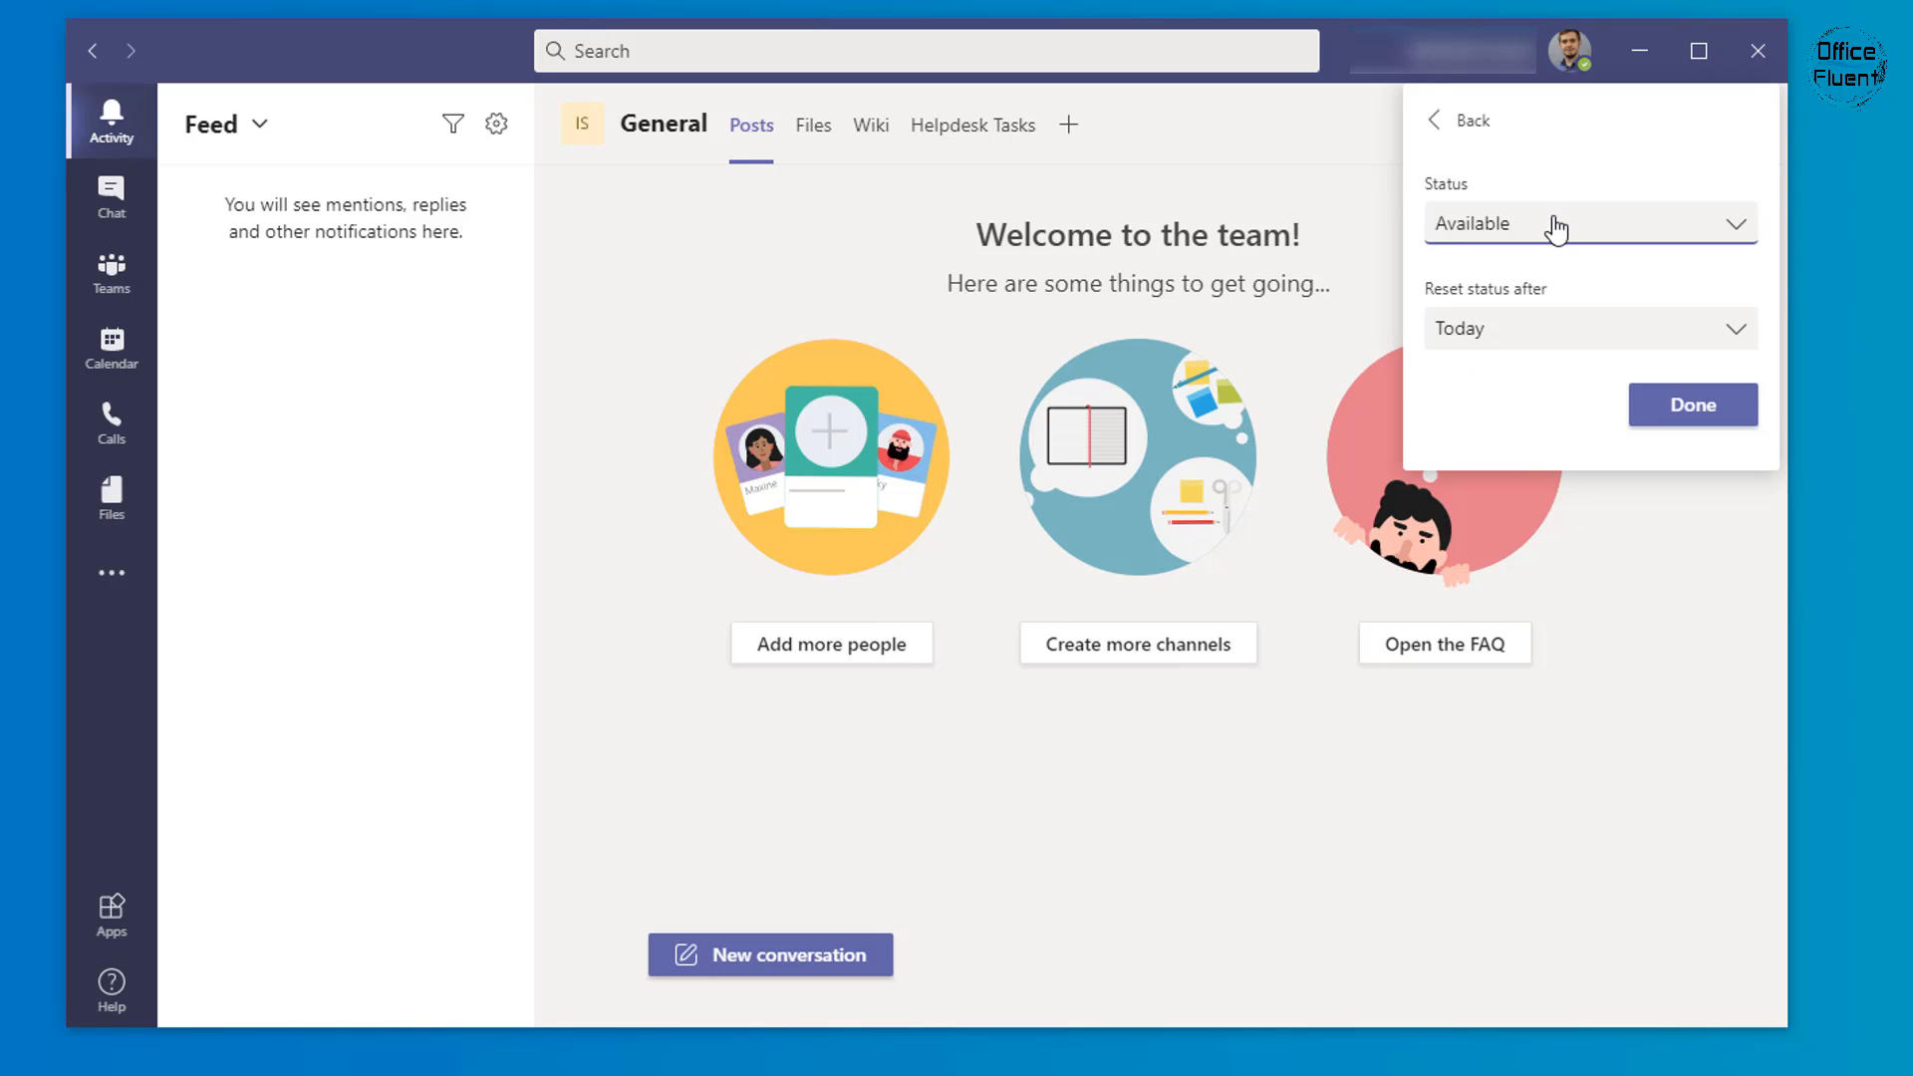
pyautogui.click(1556, 230)
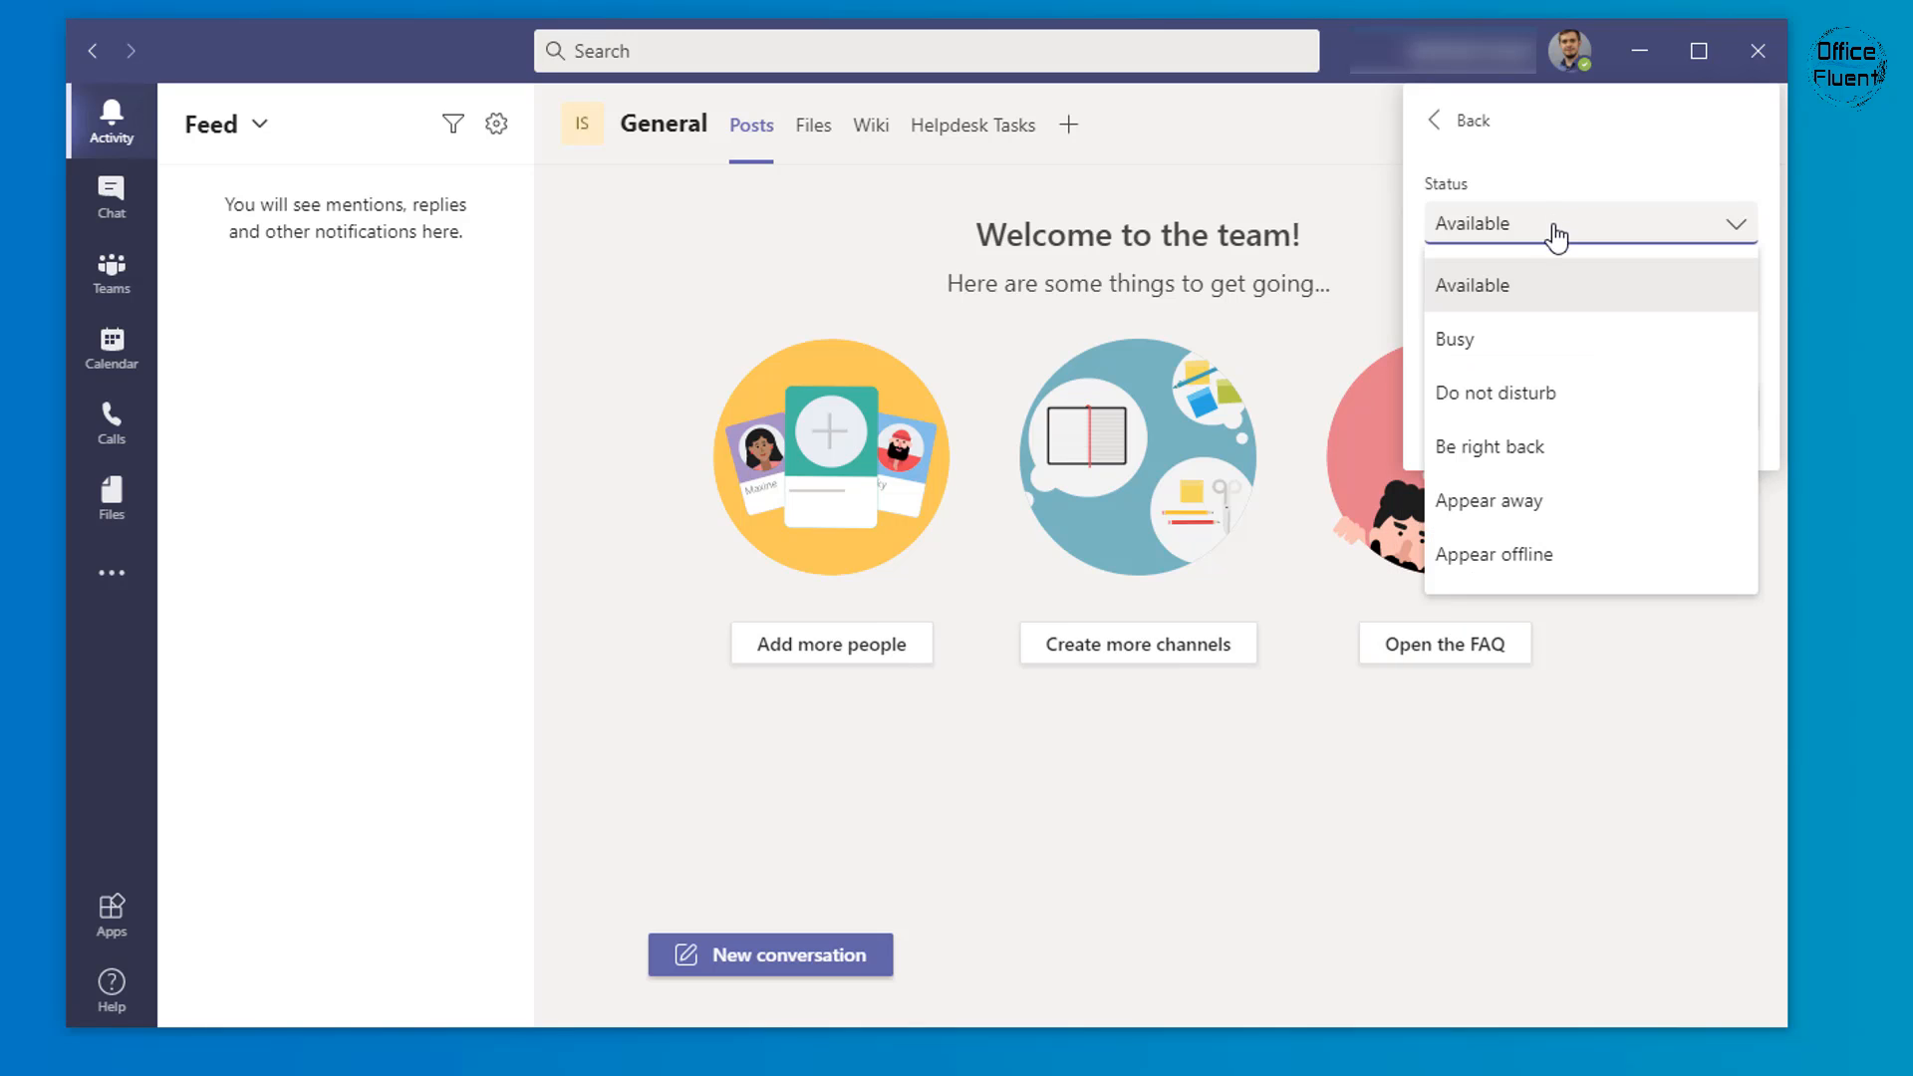
pyautogui.click(1530, 448)
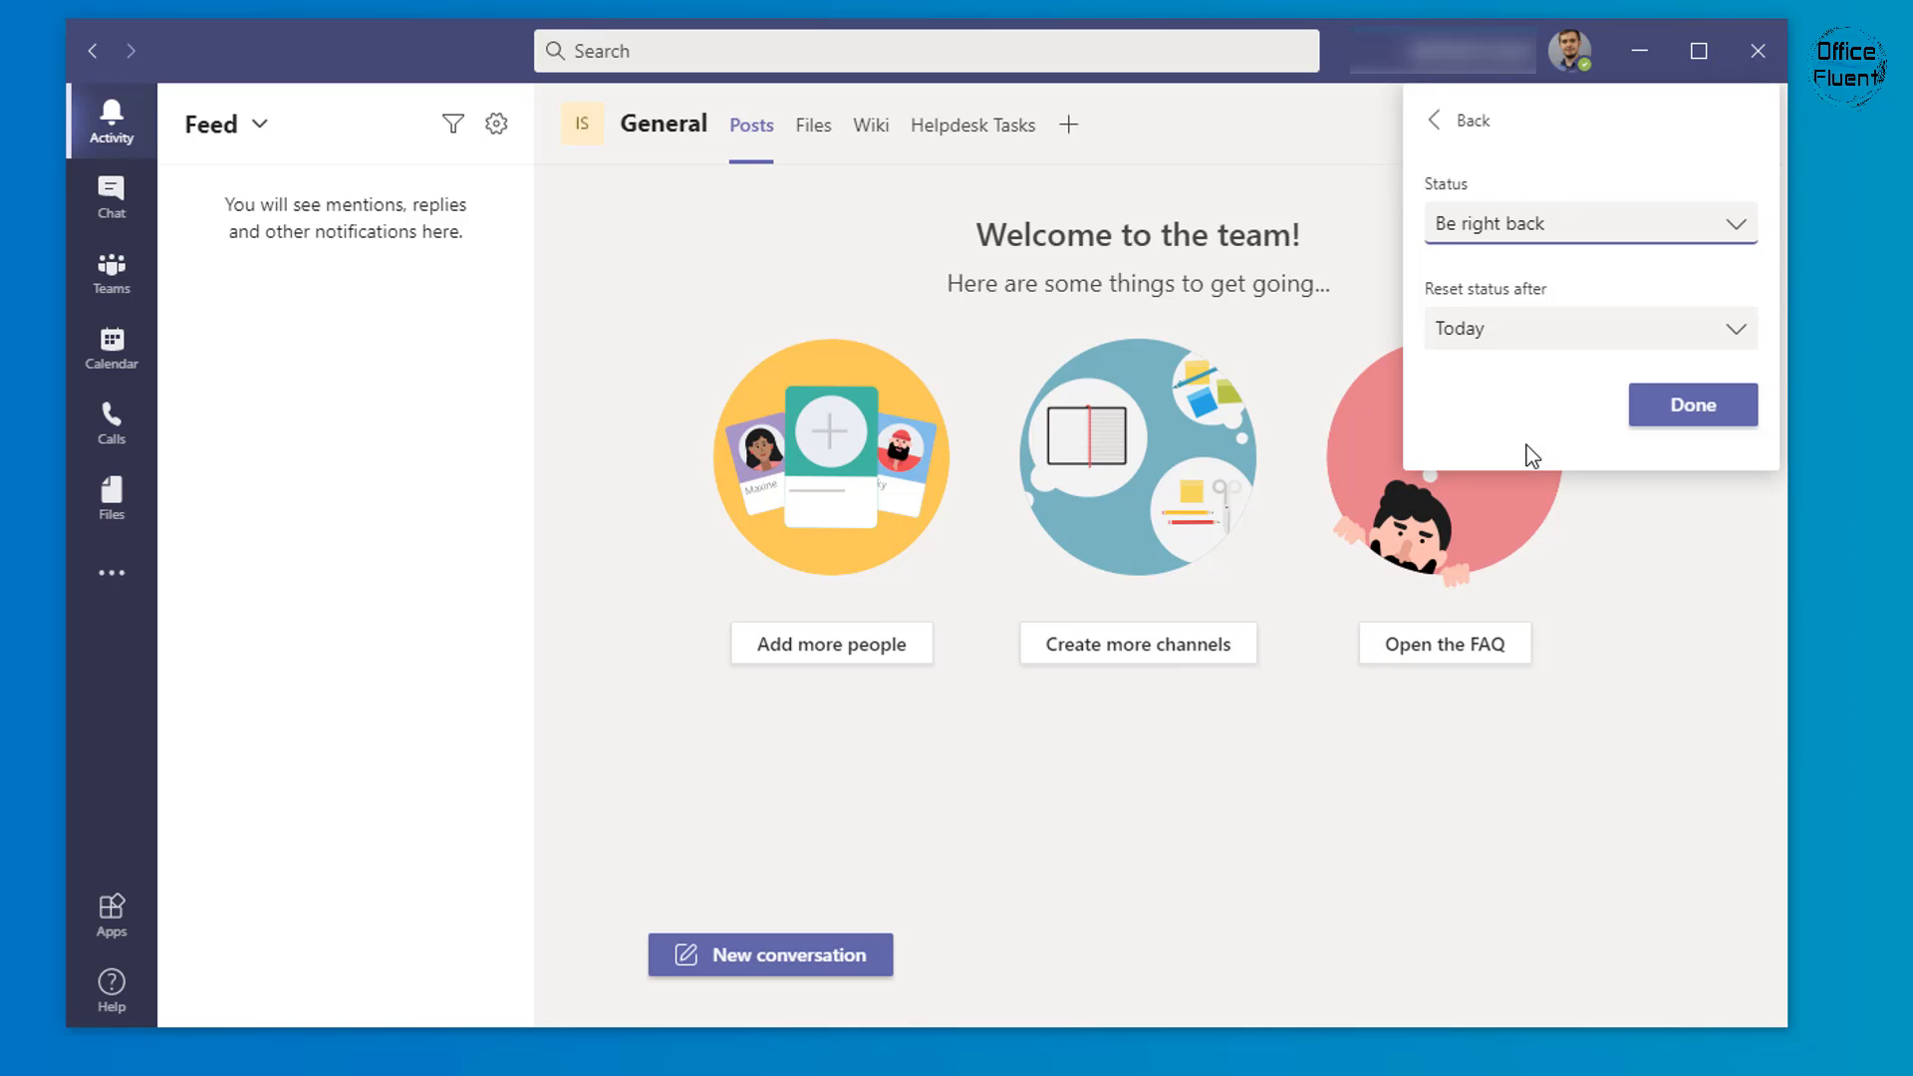
pyautogui.click(1547, 335)
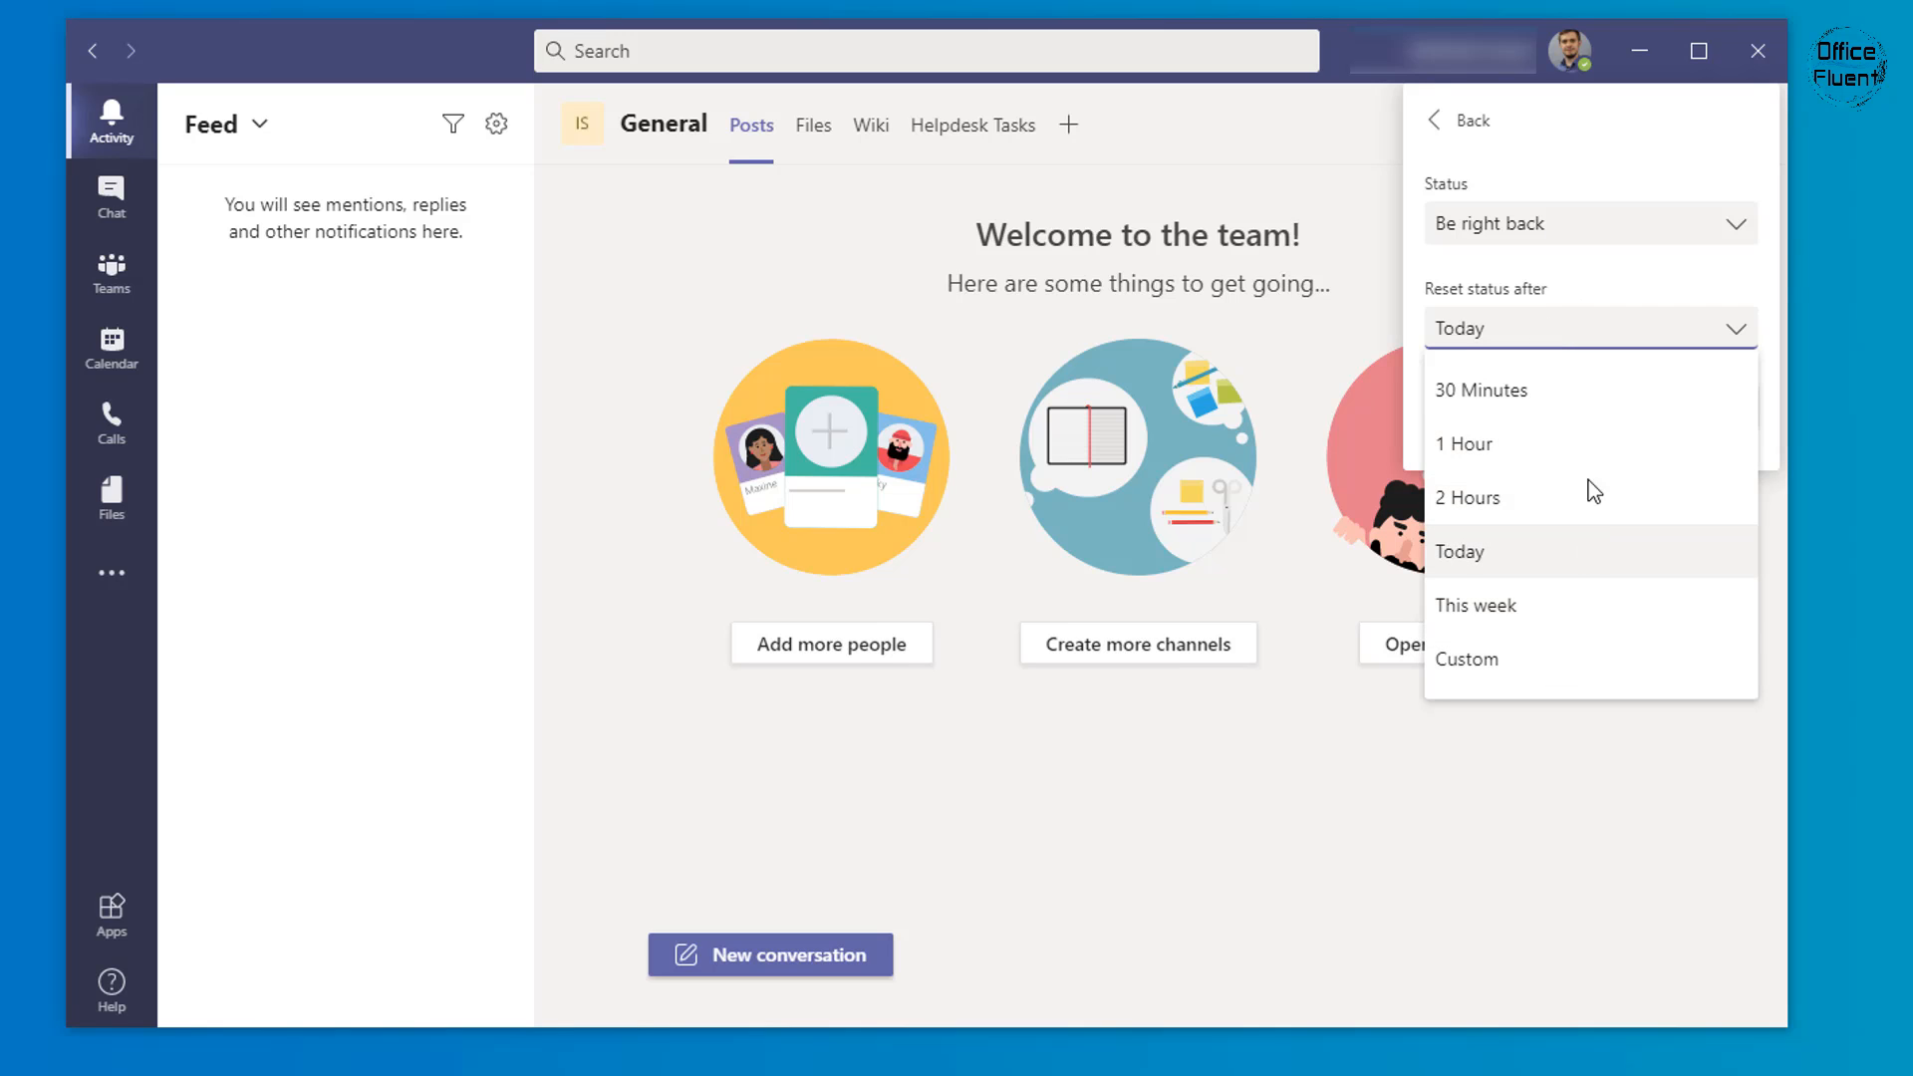
pyautogui.click(1576, 657)
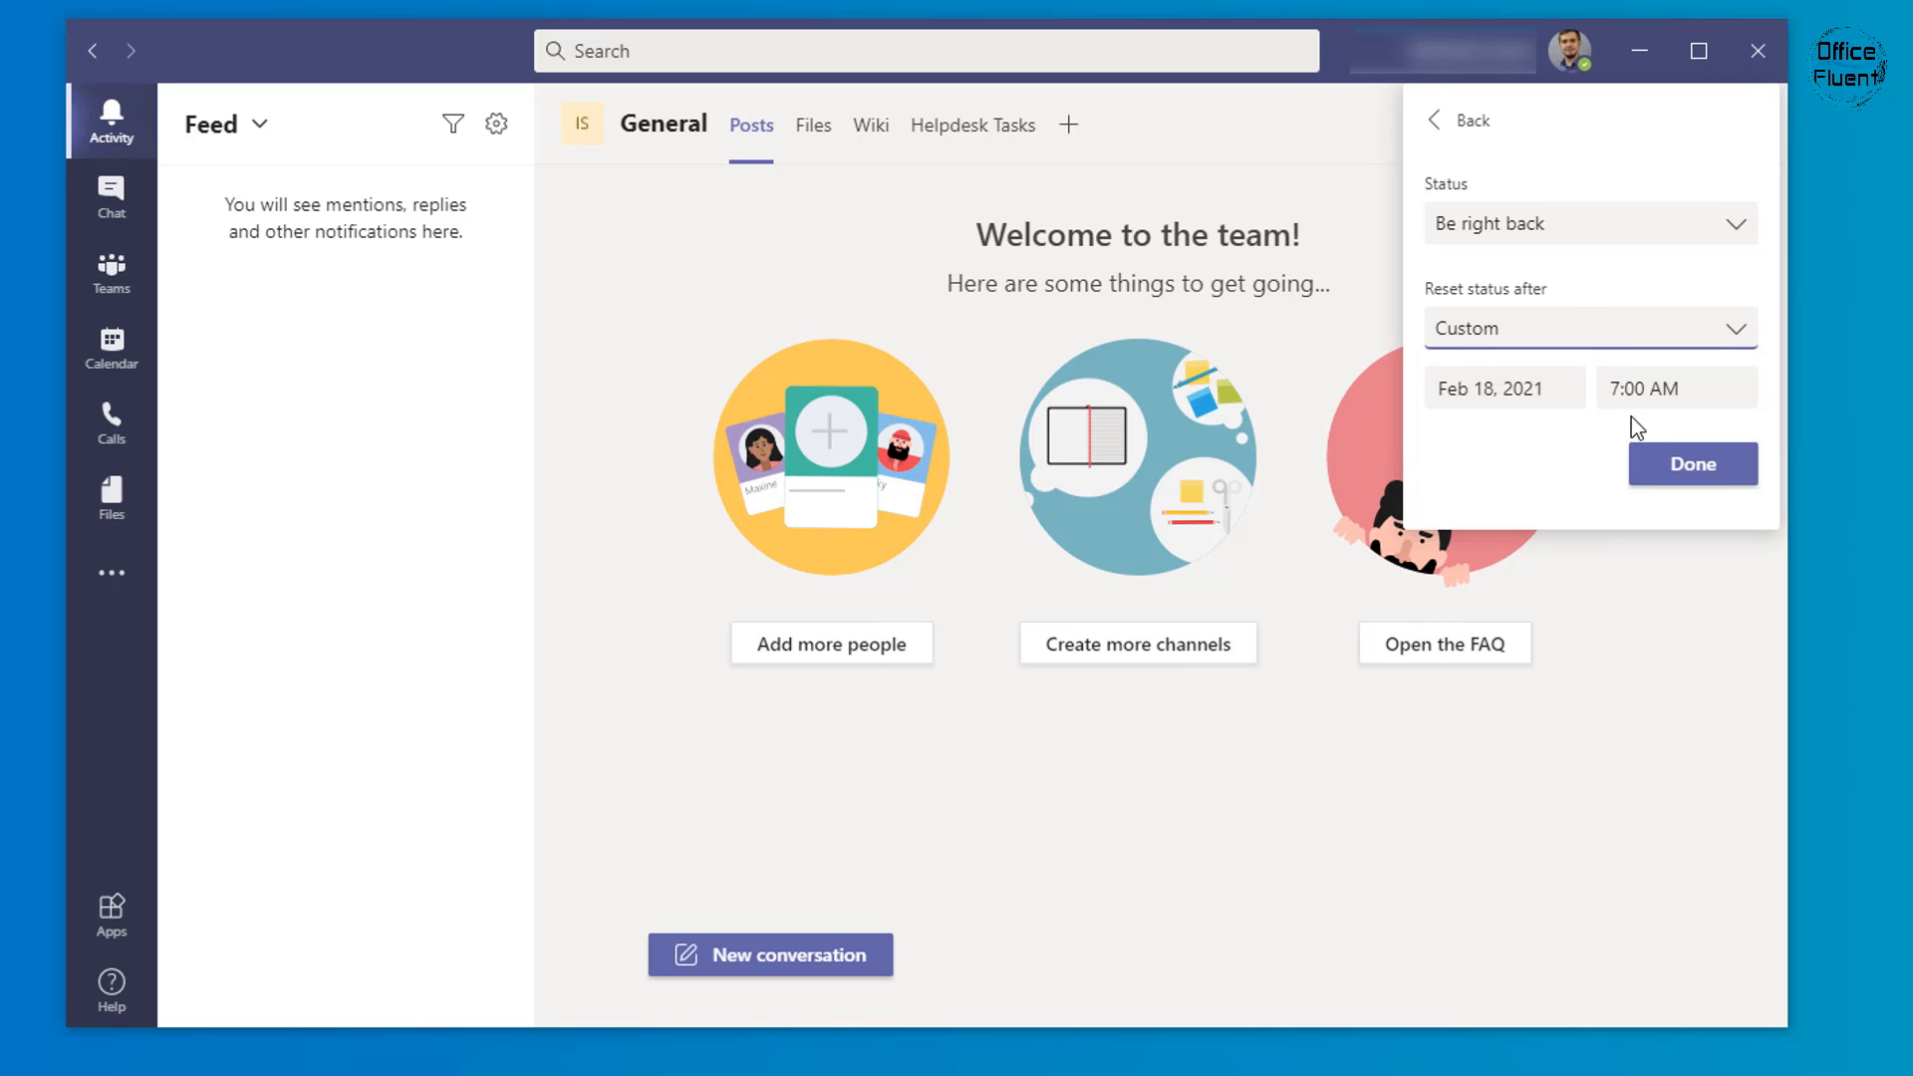
pyautogui.click(1692, 464)
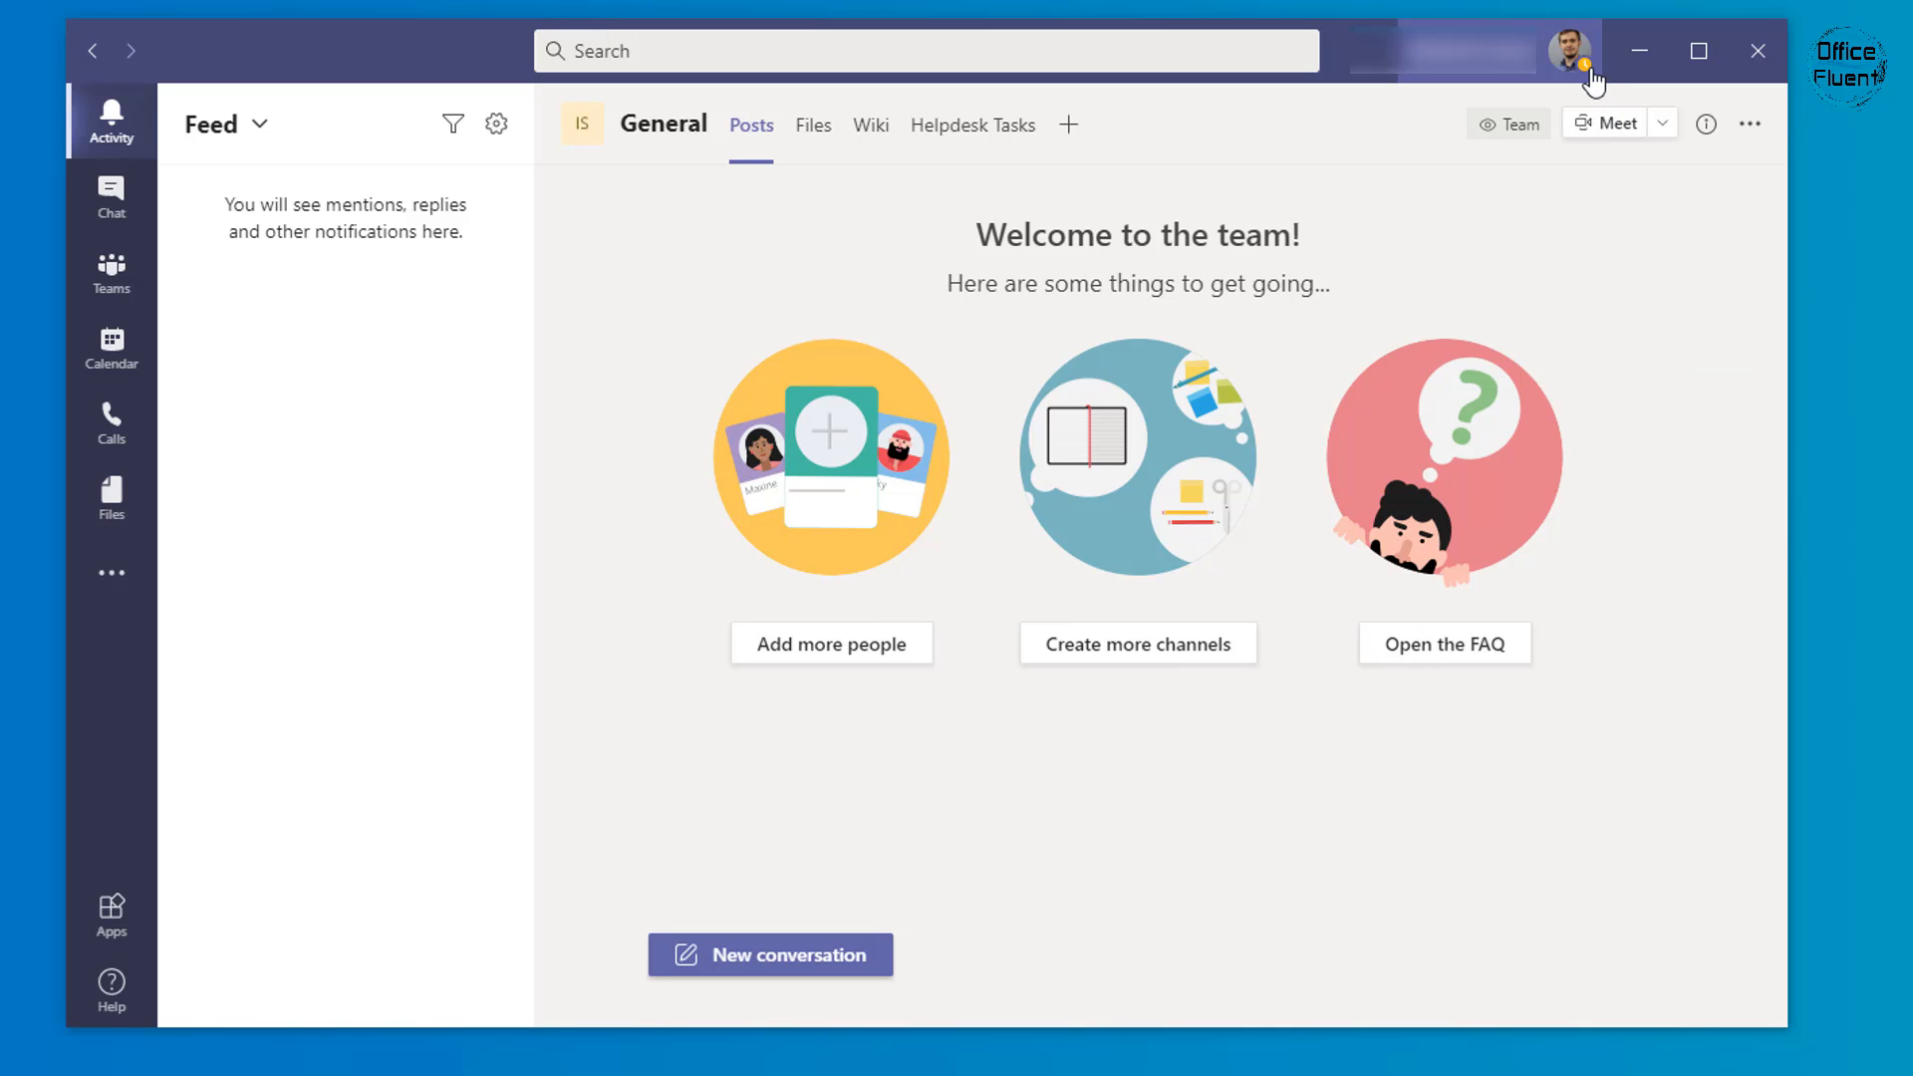
pyautogui.moveTo(1589, 74)
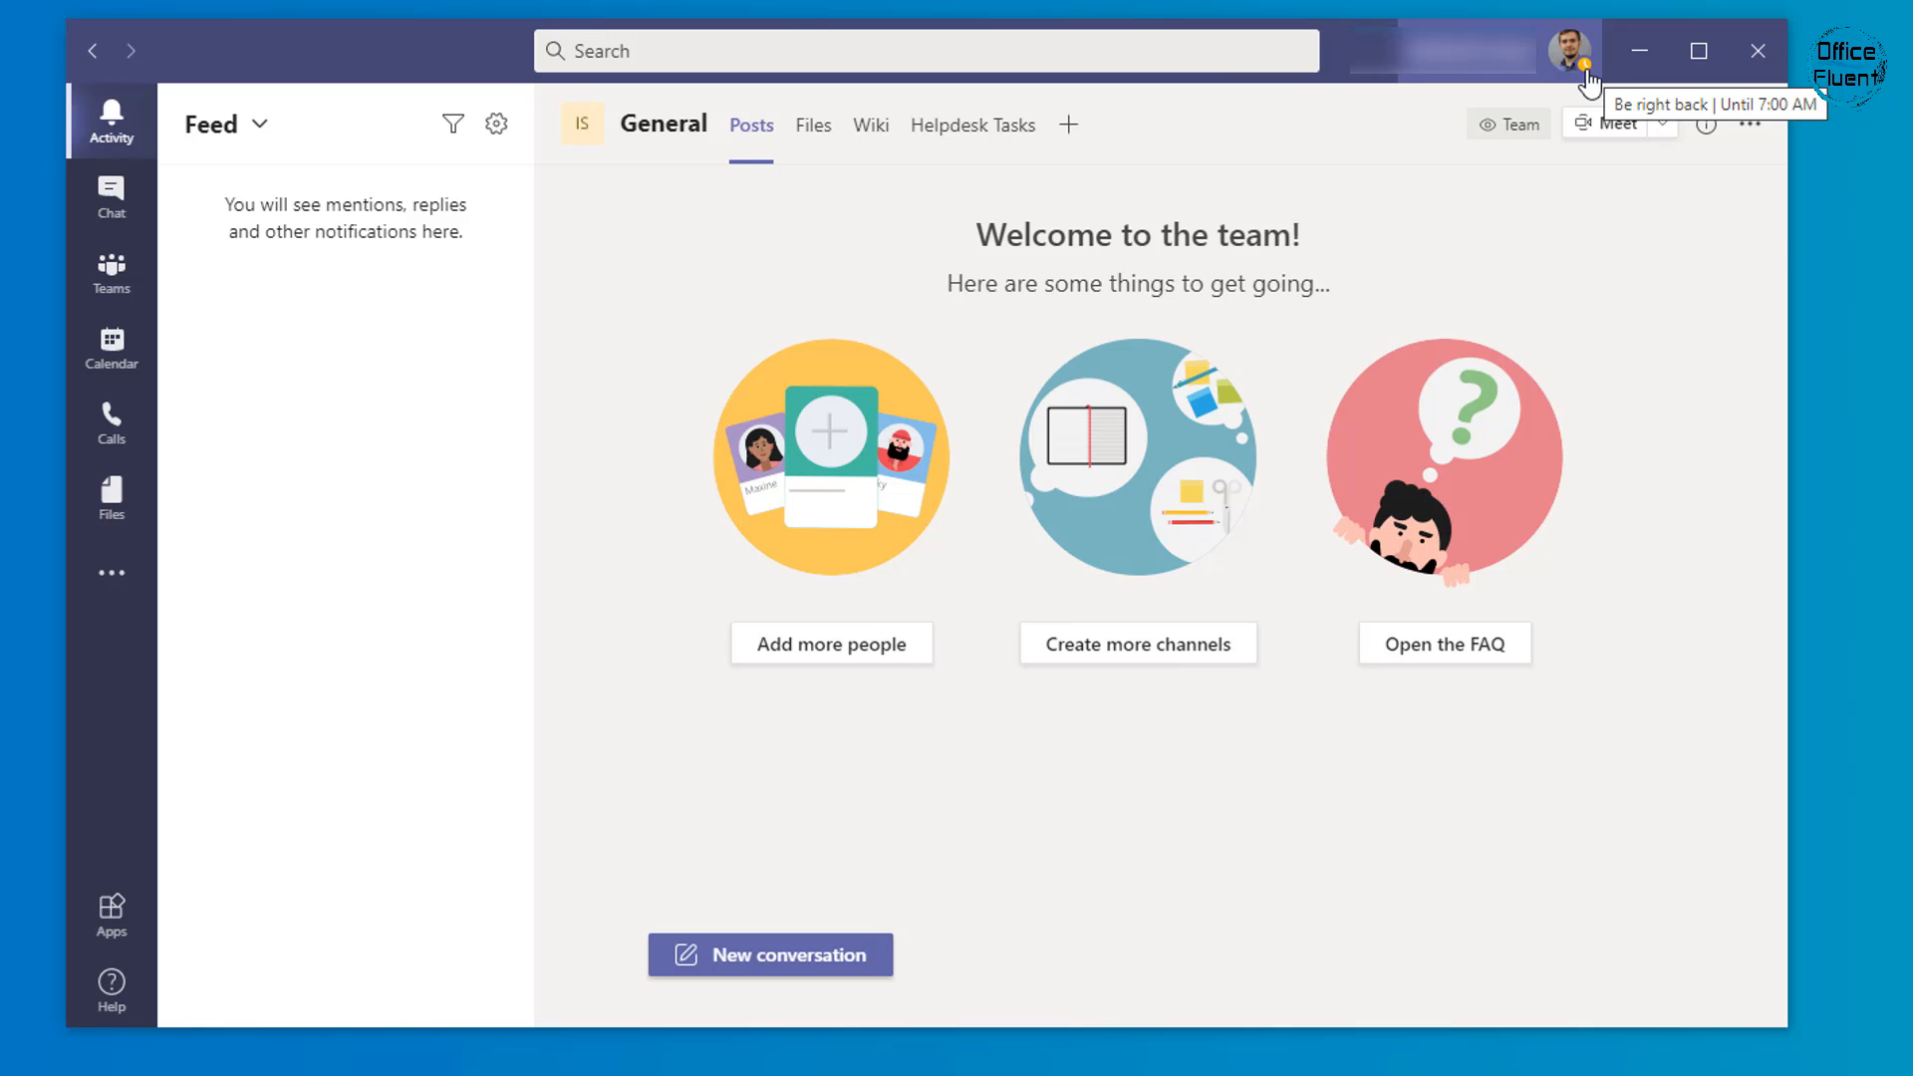
# - Reset the presence status from the profile's status options
pyautogui.click(1589, 82)
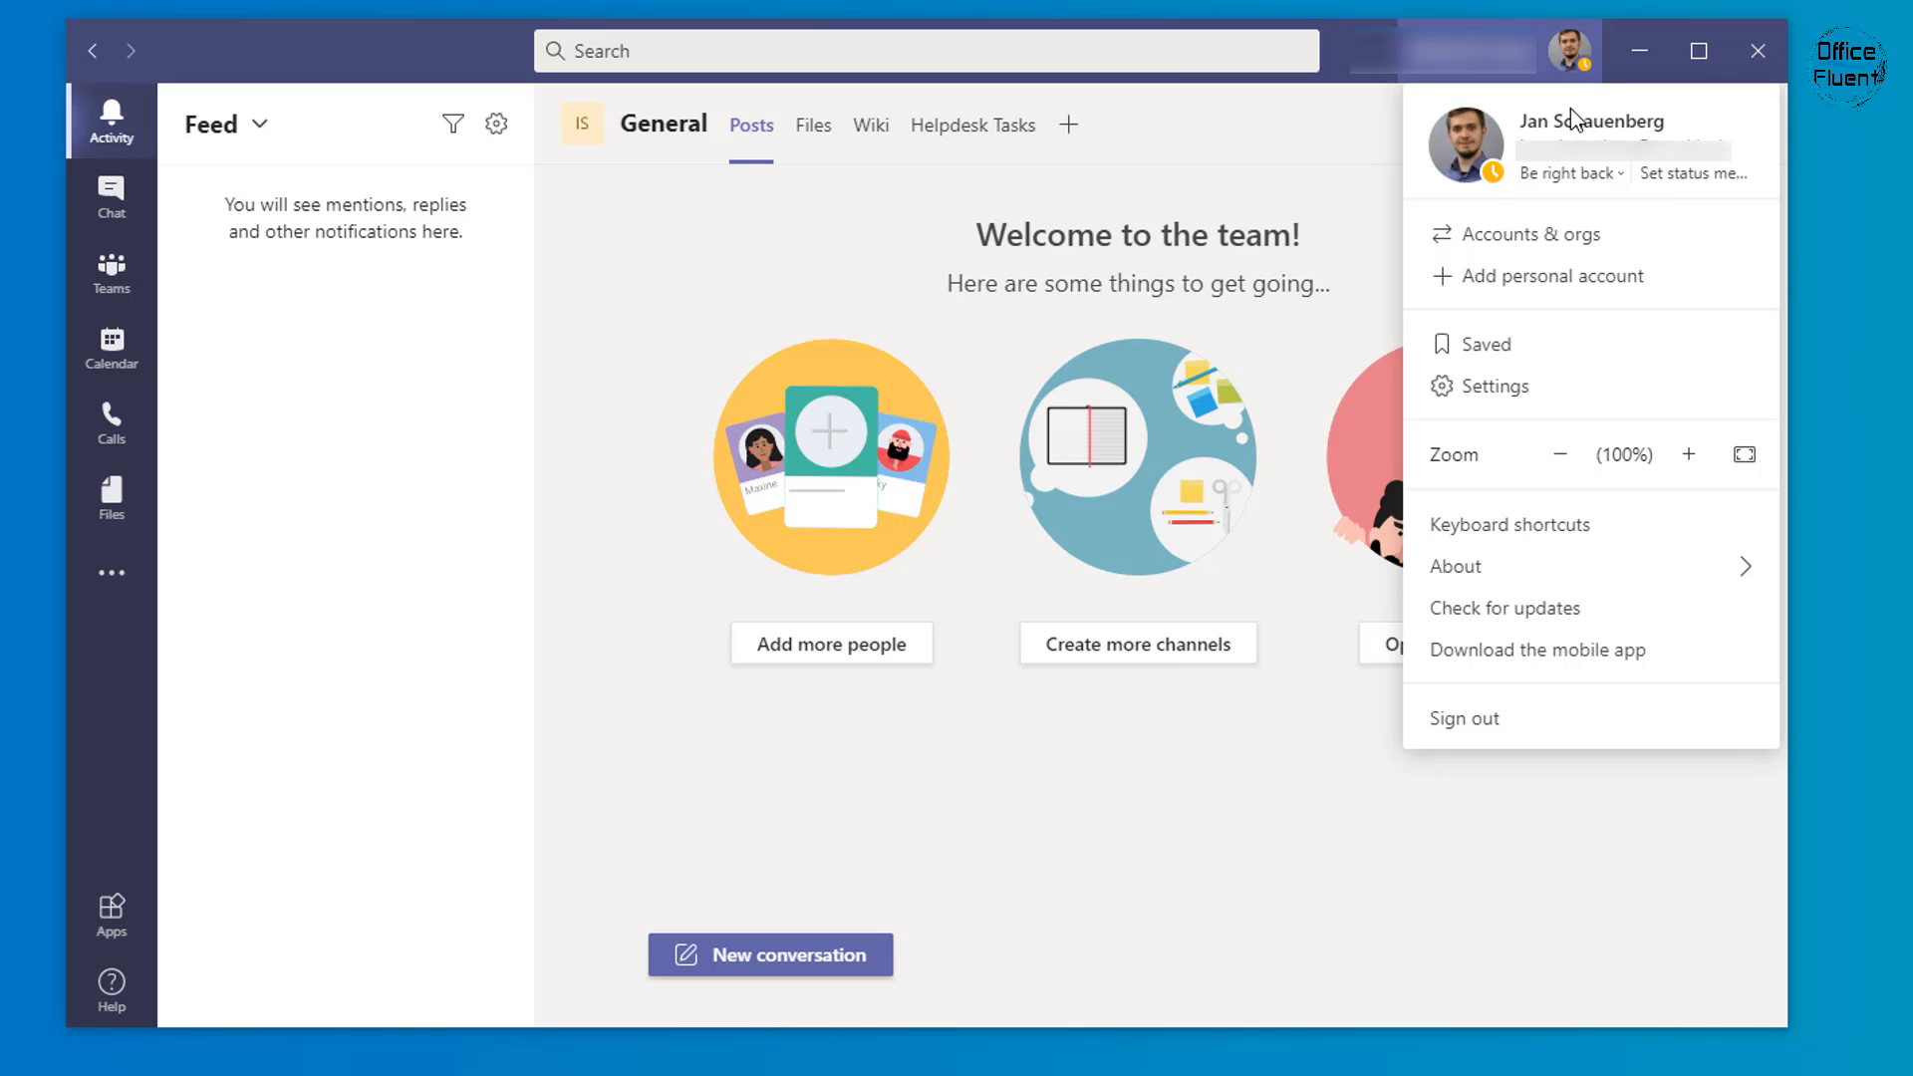
pyautogui.click(1572, 174)
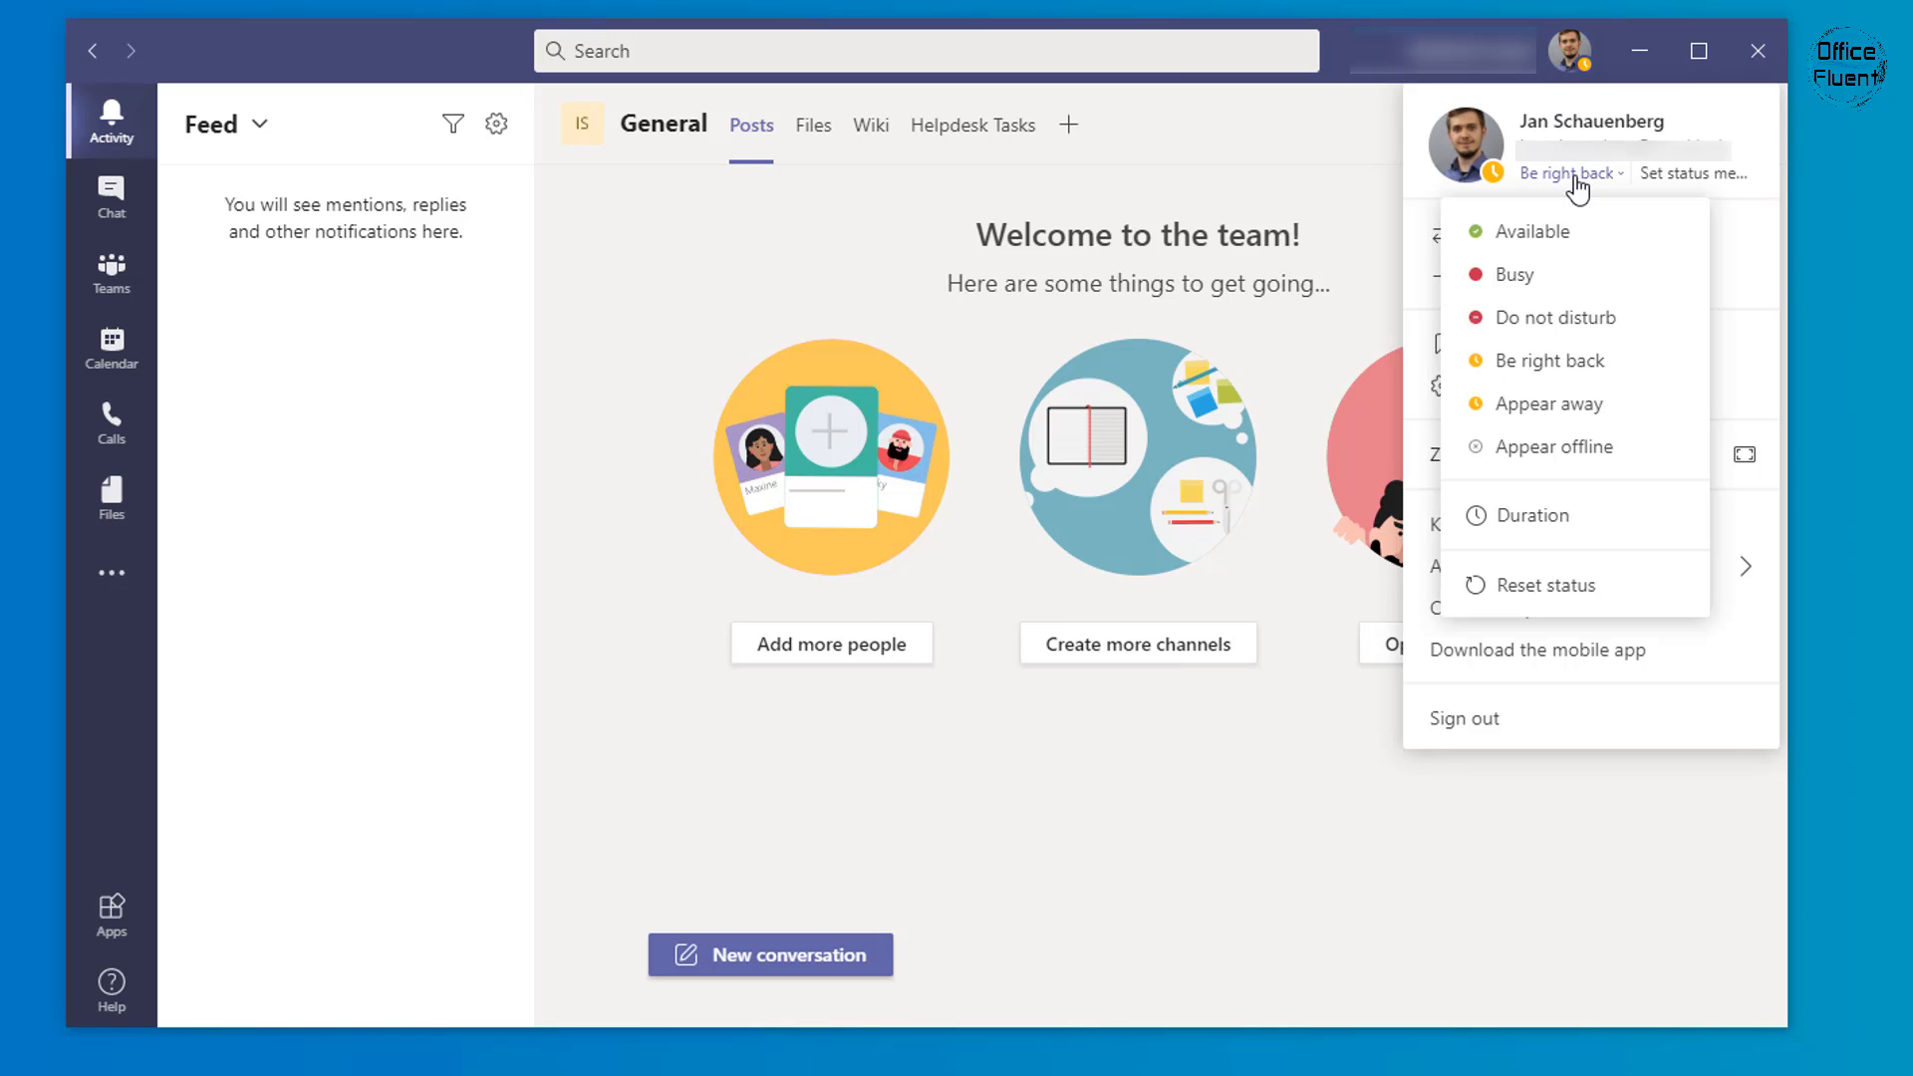
pyautogui.click(1533, 584)
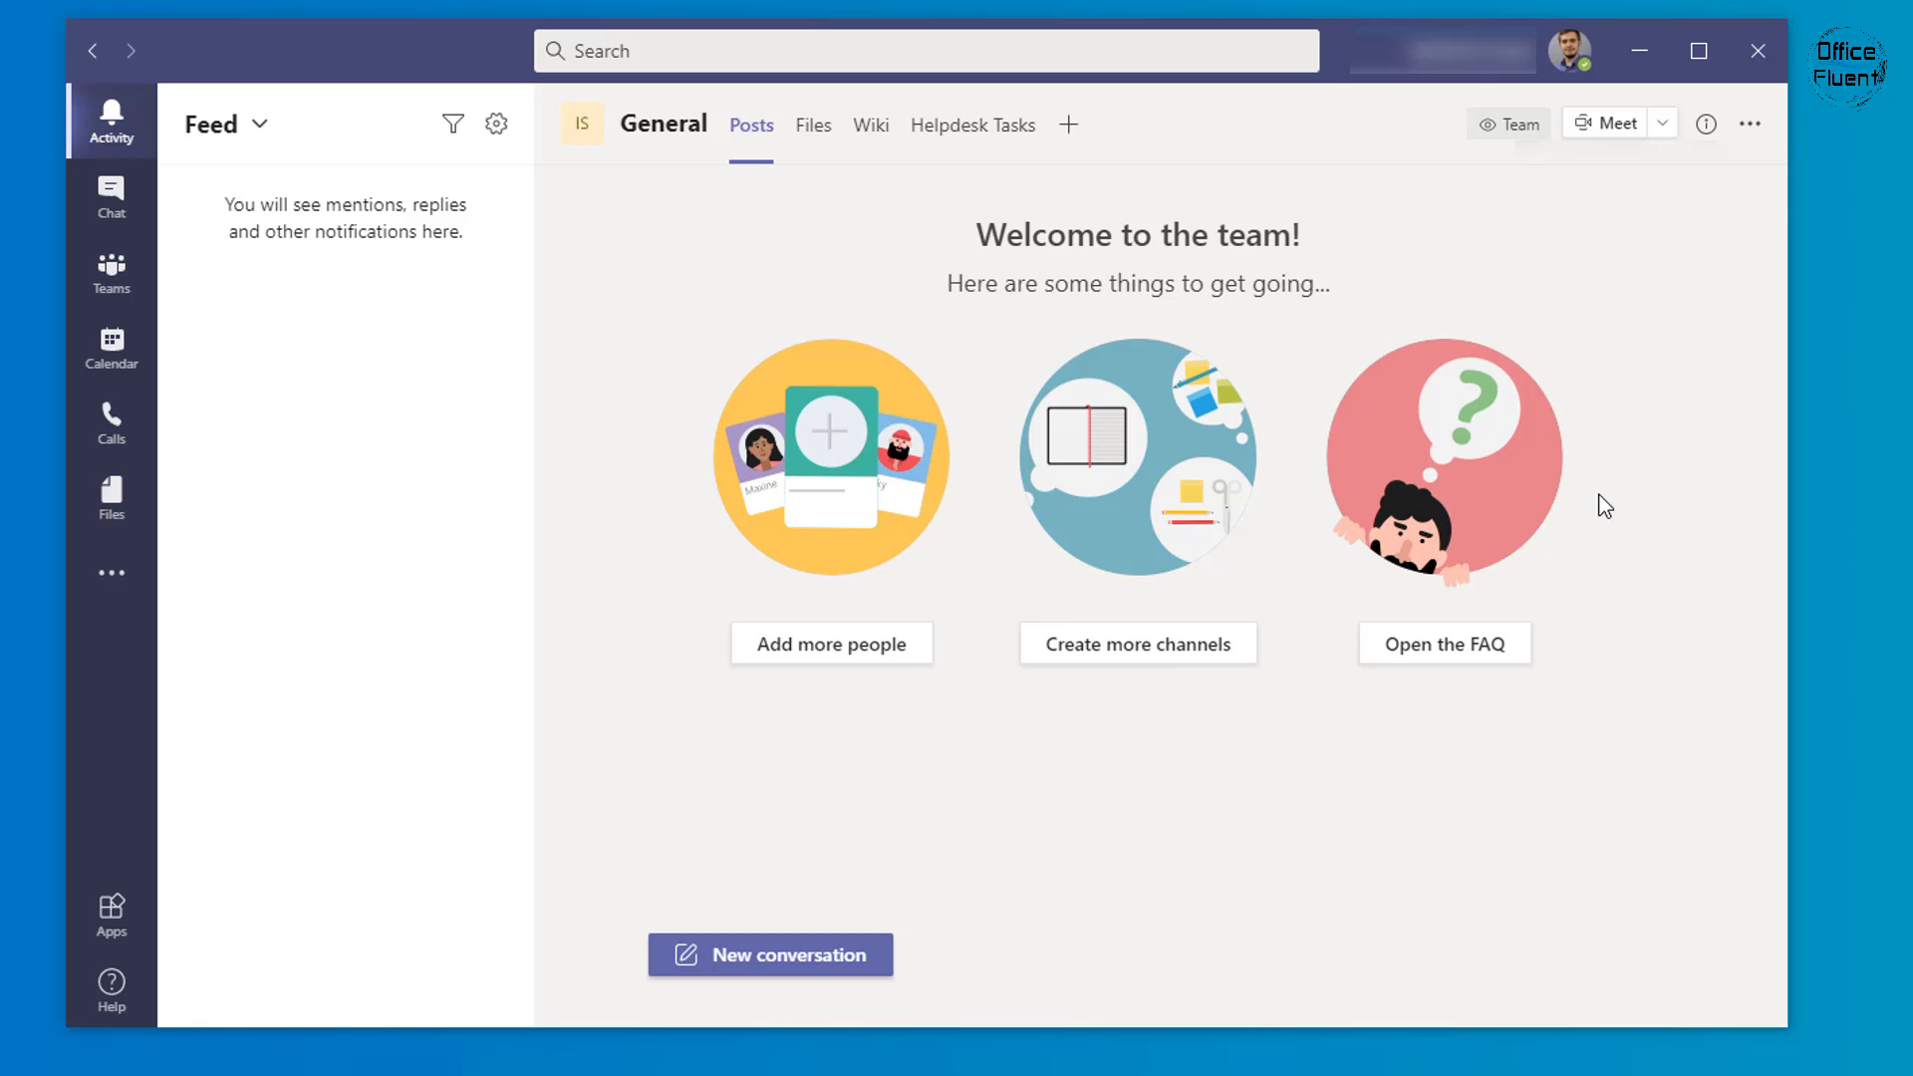
# - Examine the status message options, including showing it when people message and the choices for clearing it, without setting a message
pyautogui.click(1570, 52)
pyautogui.click(1554, 173)
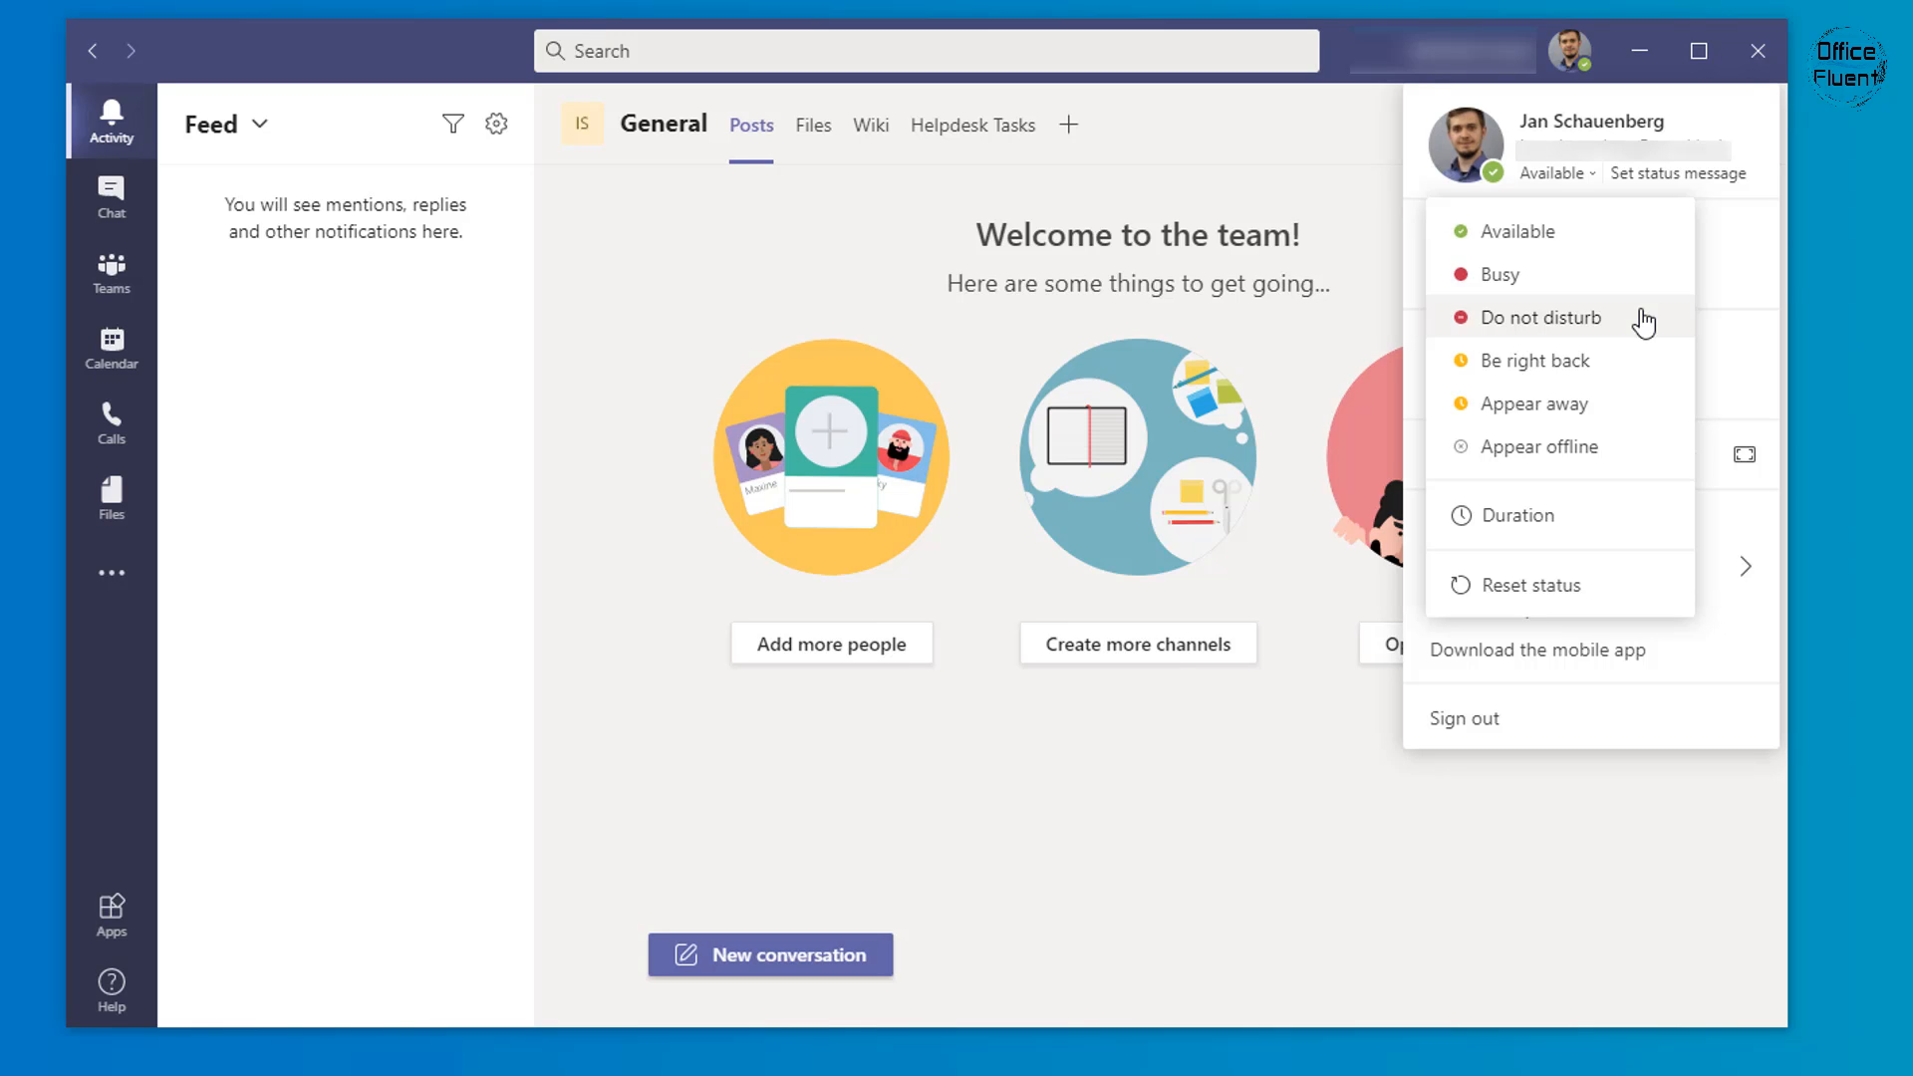
pyautogui.click(1670, 184)
pyautogui.click(1475, 127)
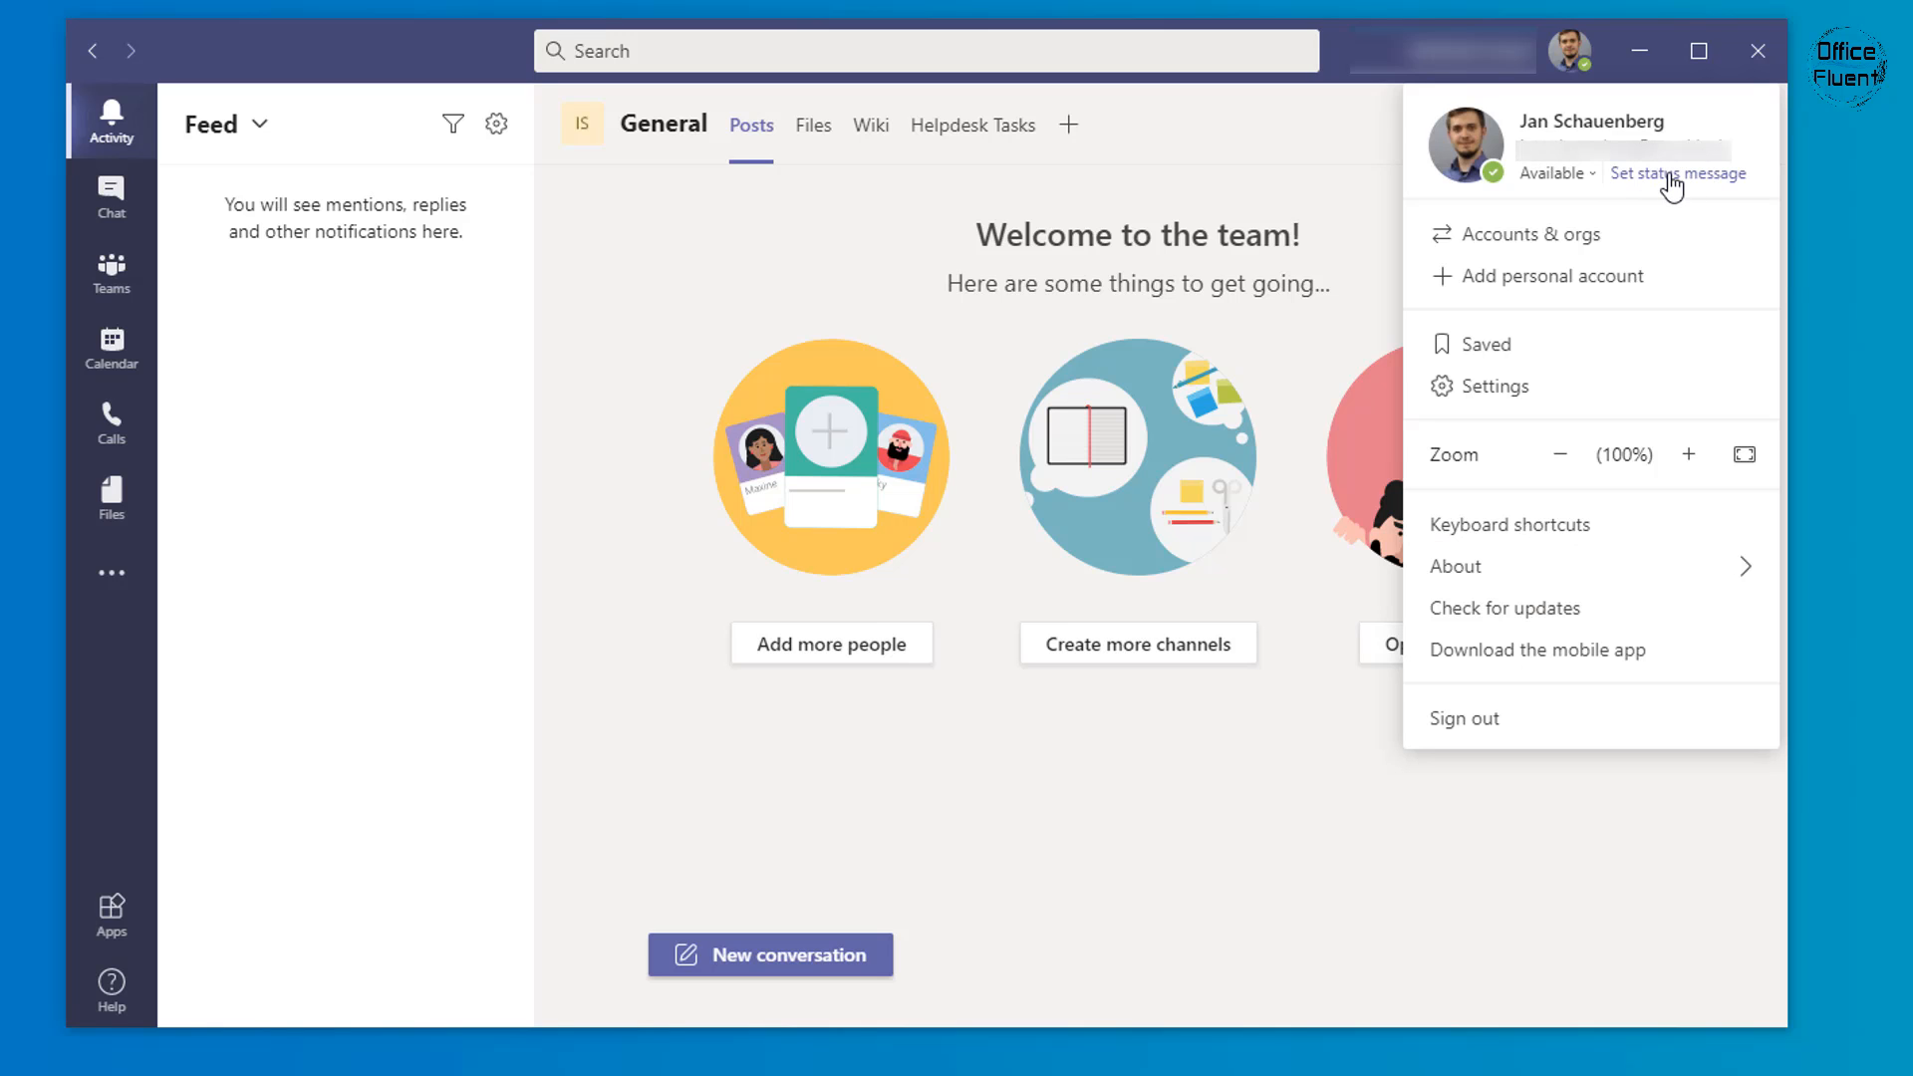
pyautogui.click(1671, 179)
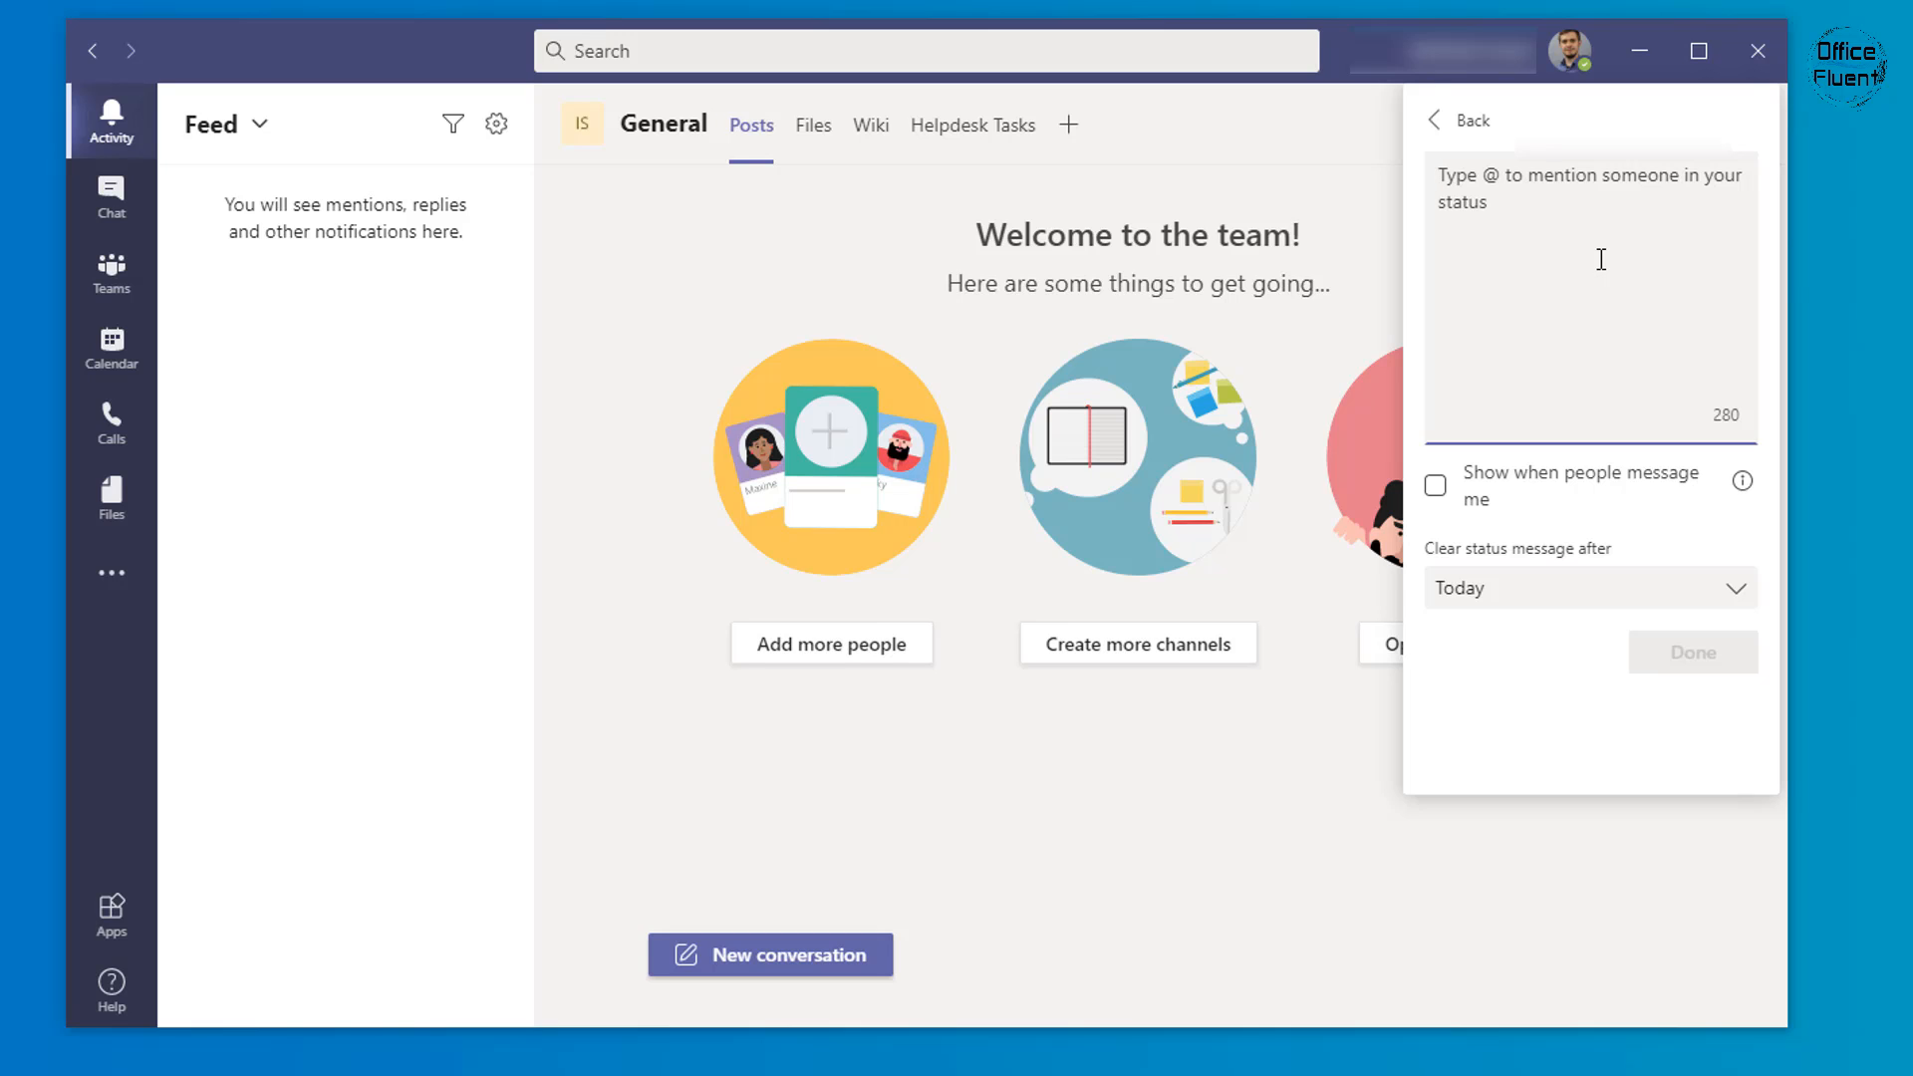
pyautogui.click(1438, 490)
pyautogui.click(1437, 488)
pyautogui.click(1544, 594)
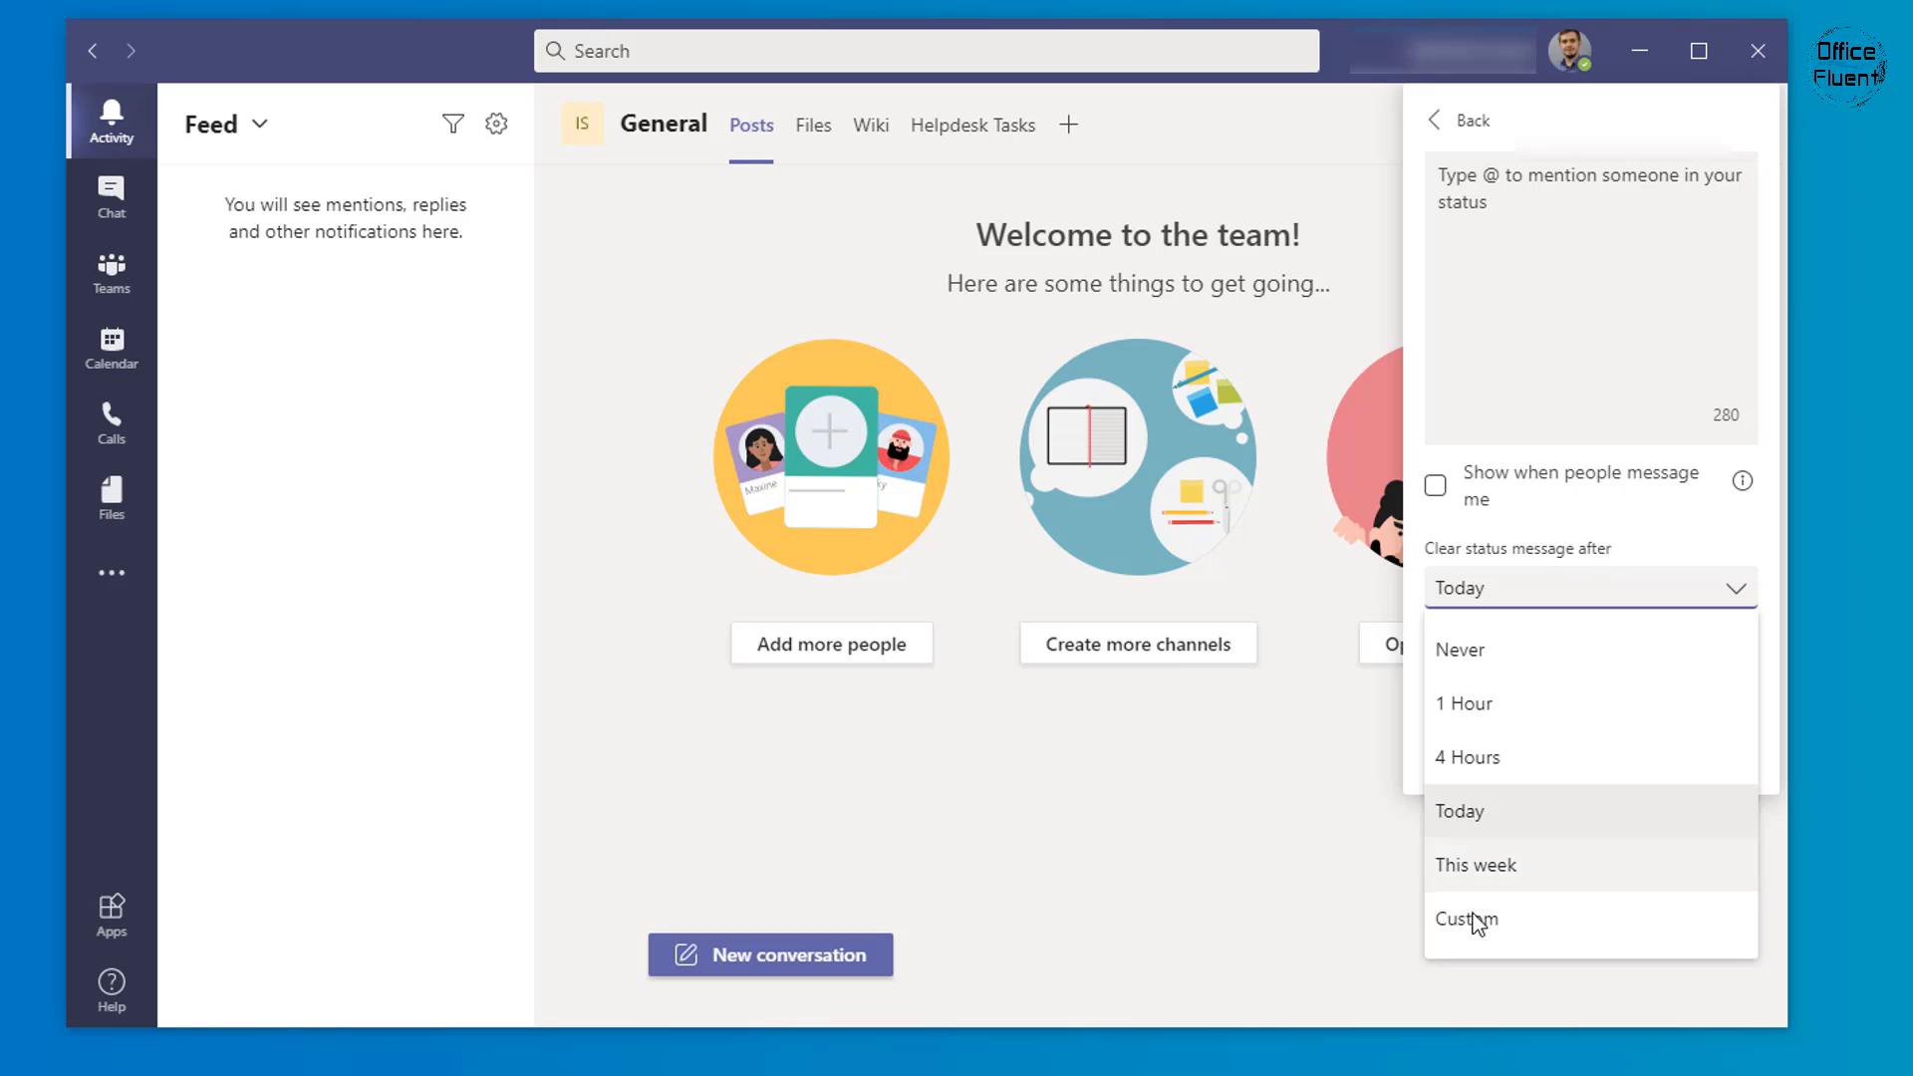
pyautogui.click(1646, 559)
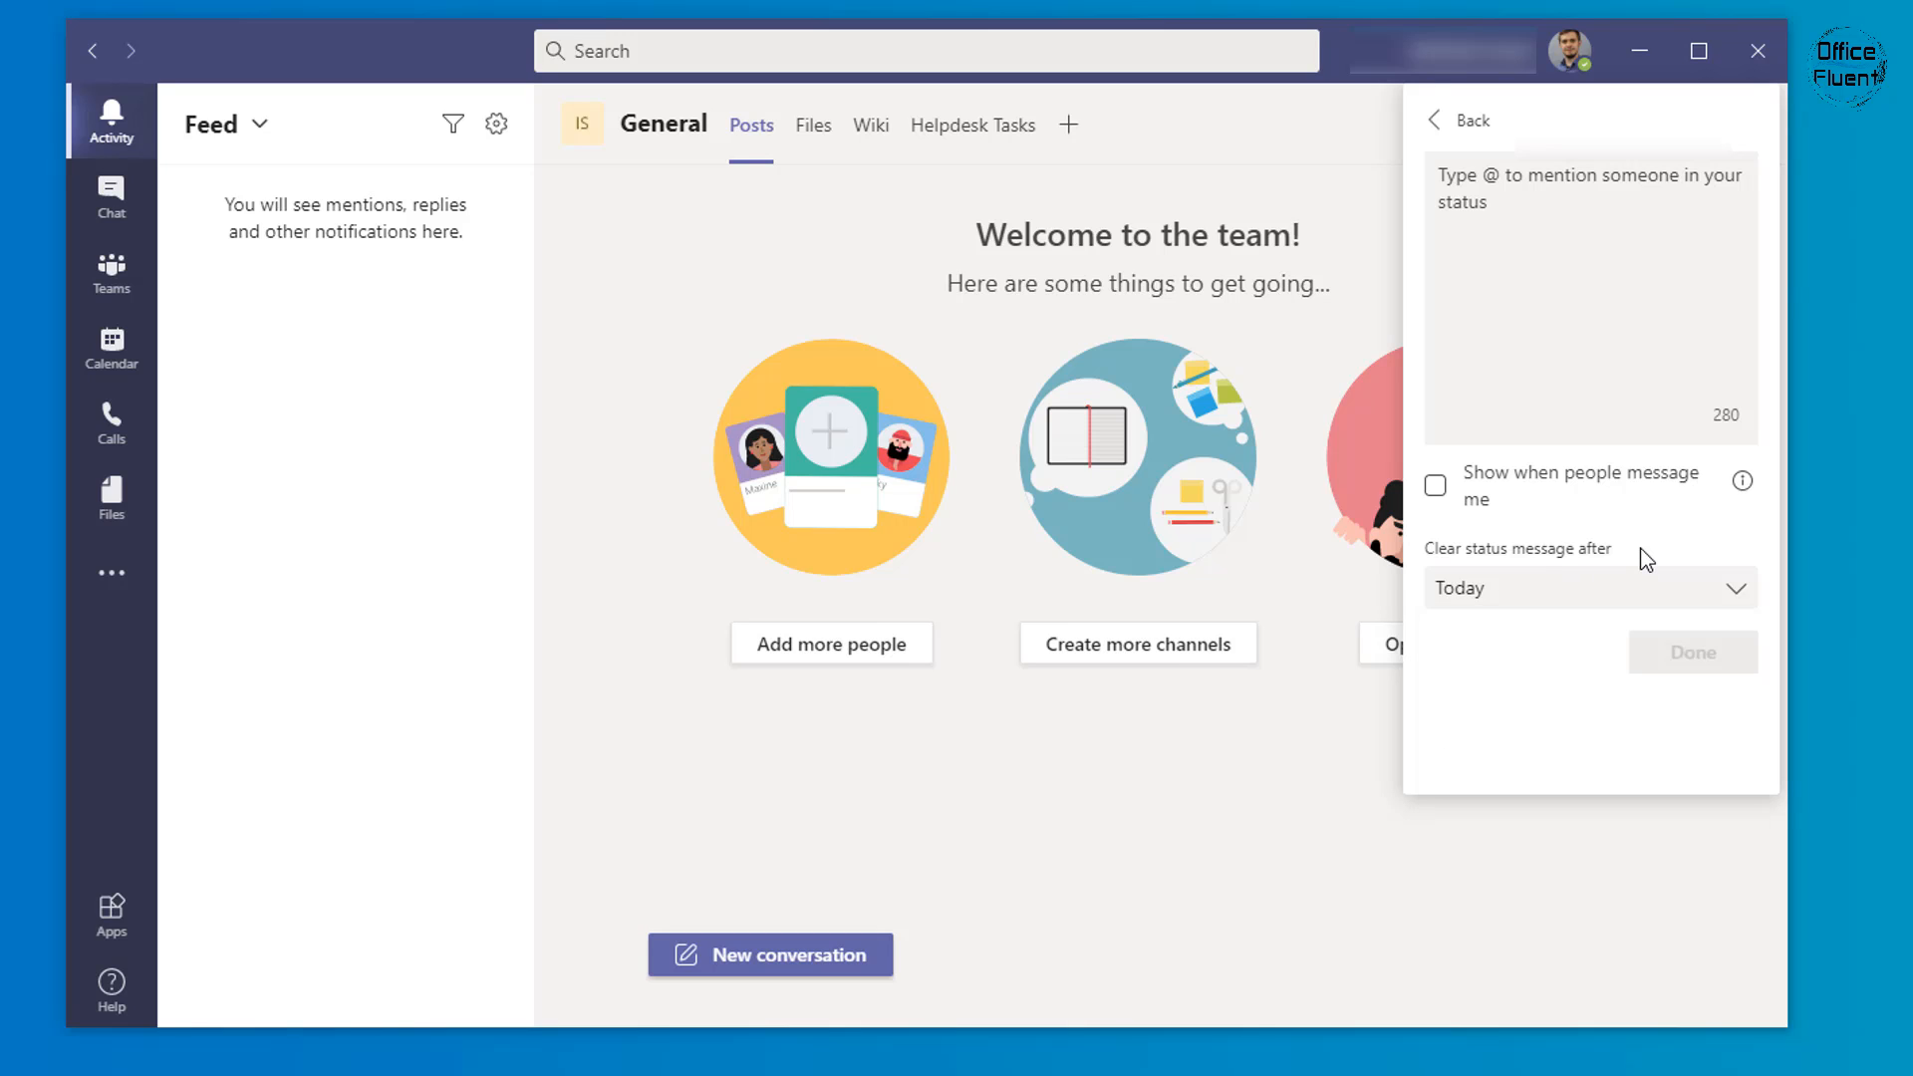
pyautogui.click(1473, 121)
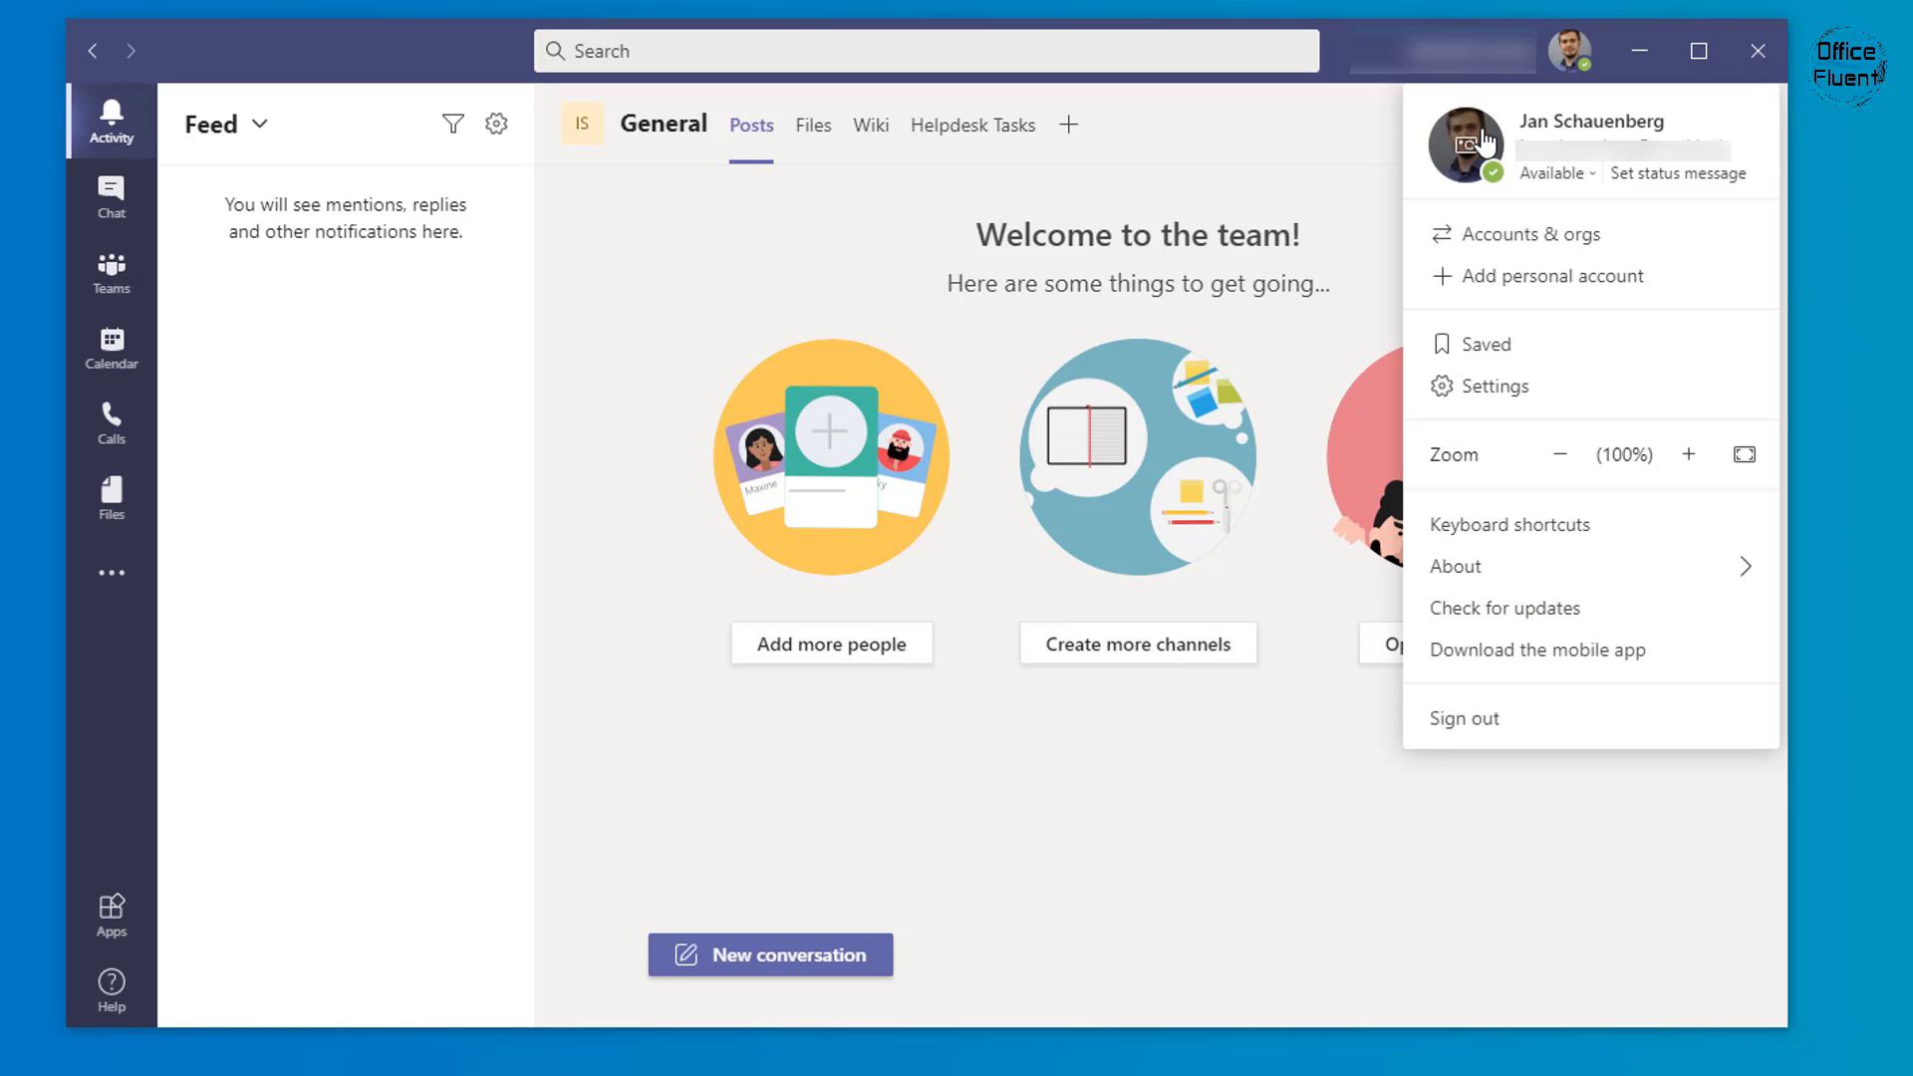
# - Open the application settings, try the Dark and High contrast themes, and restore the Default theme
pyautogui.click(1541, 396)
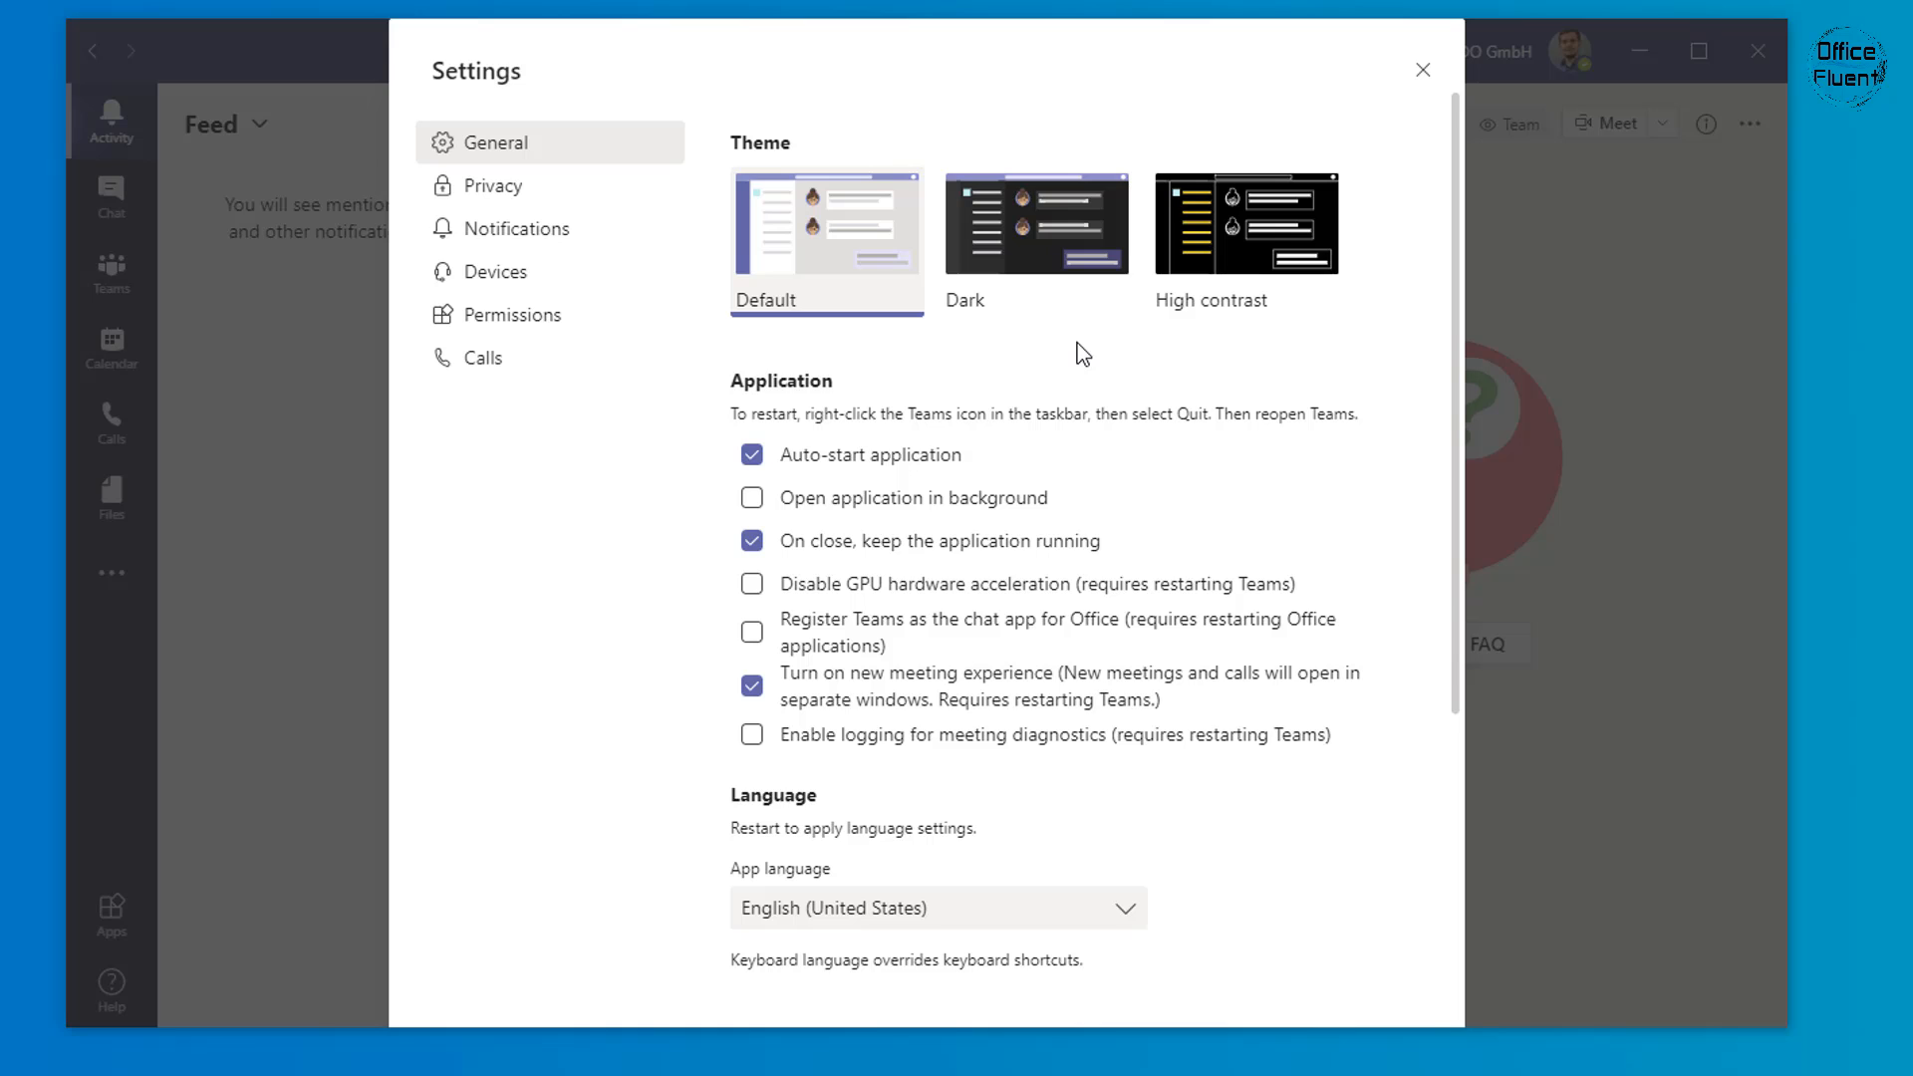
pyautogui.click(1036, 261)
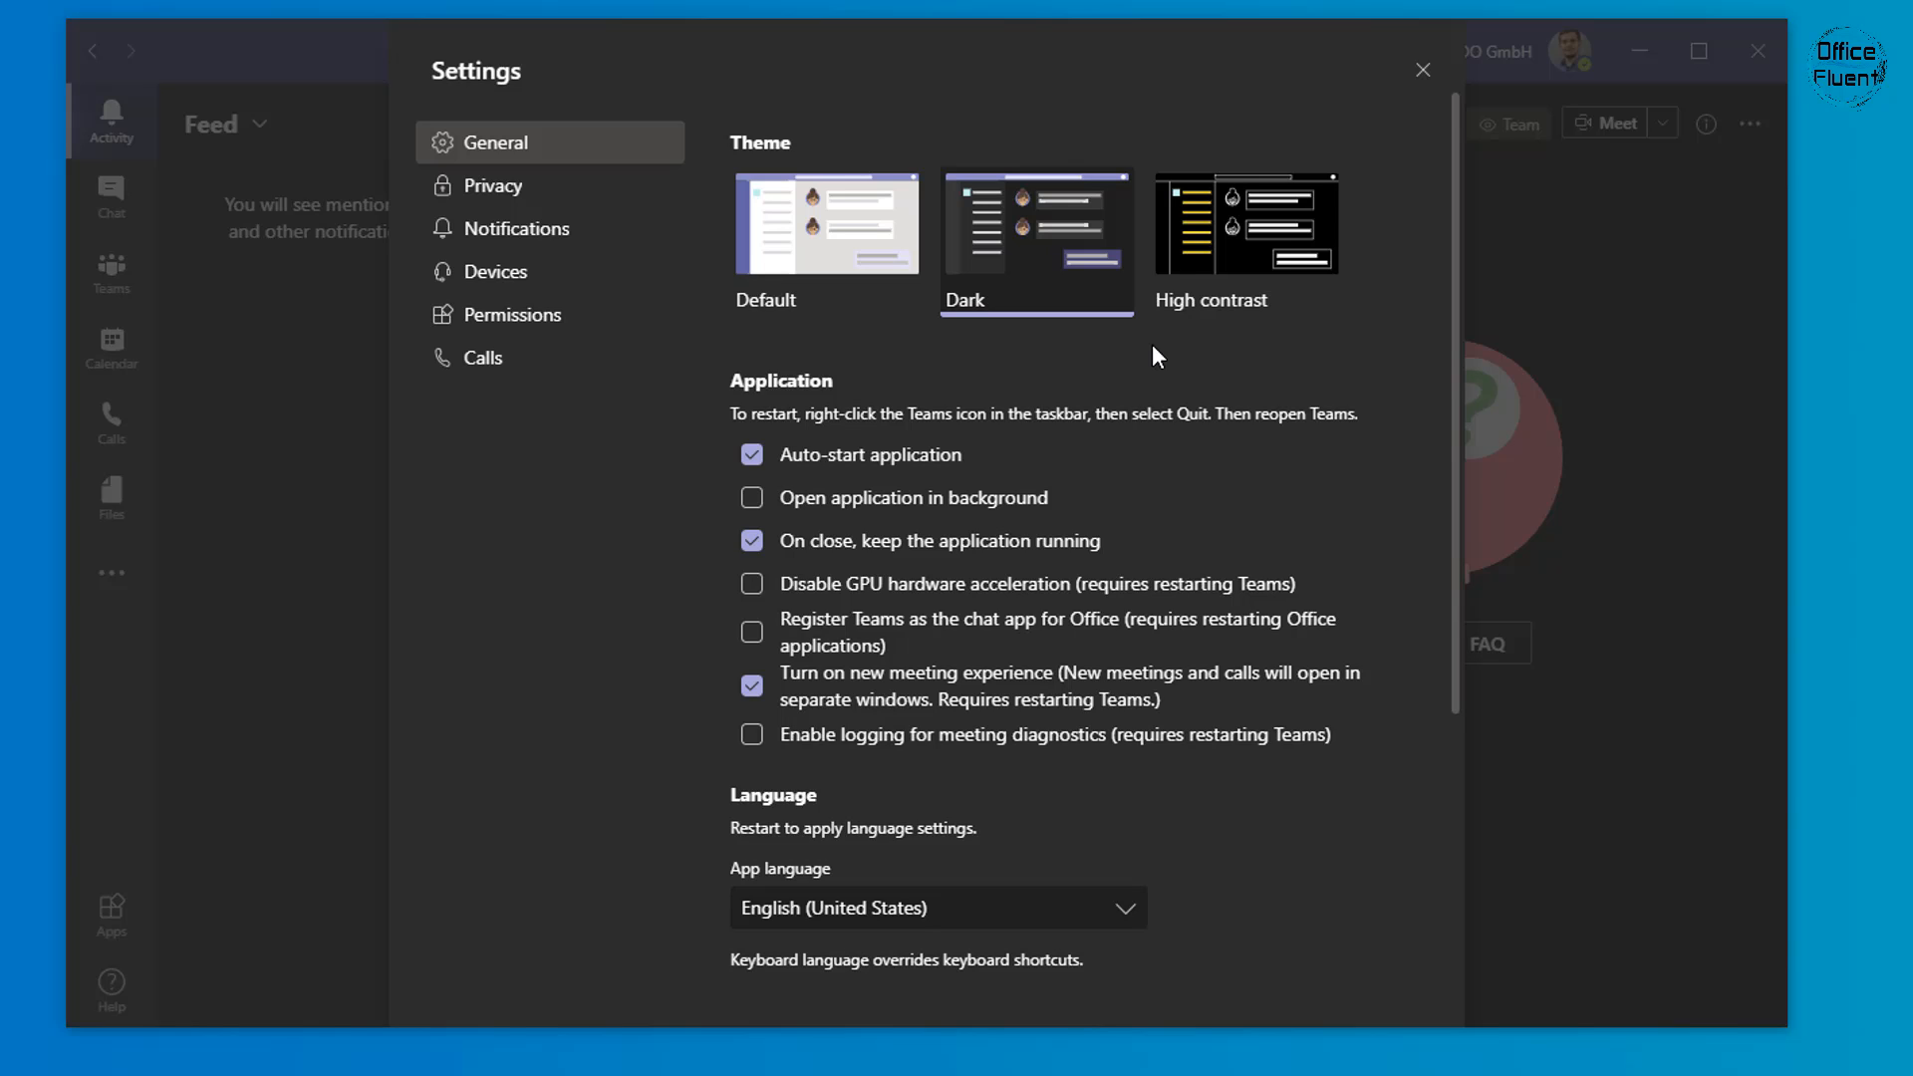
pyautogui.click(1246, 261)
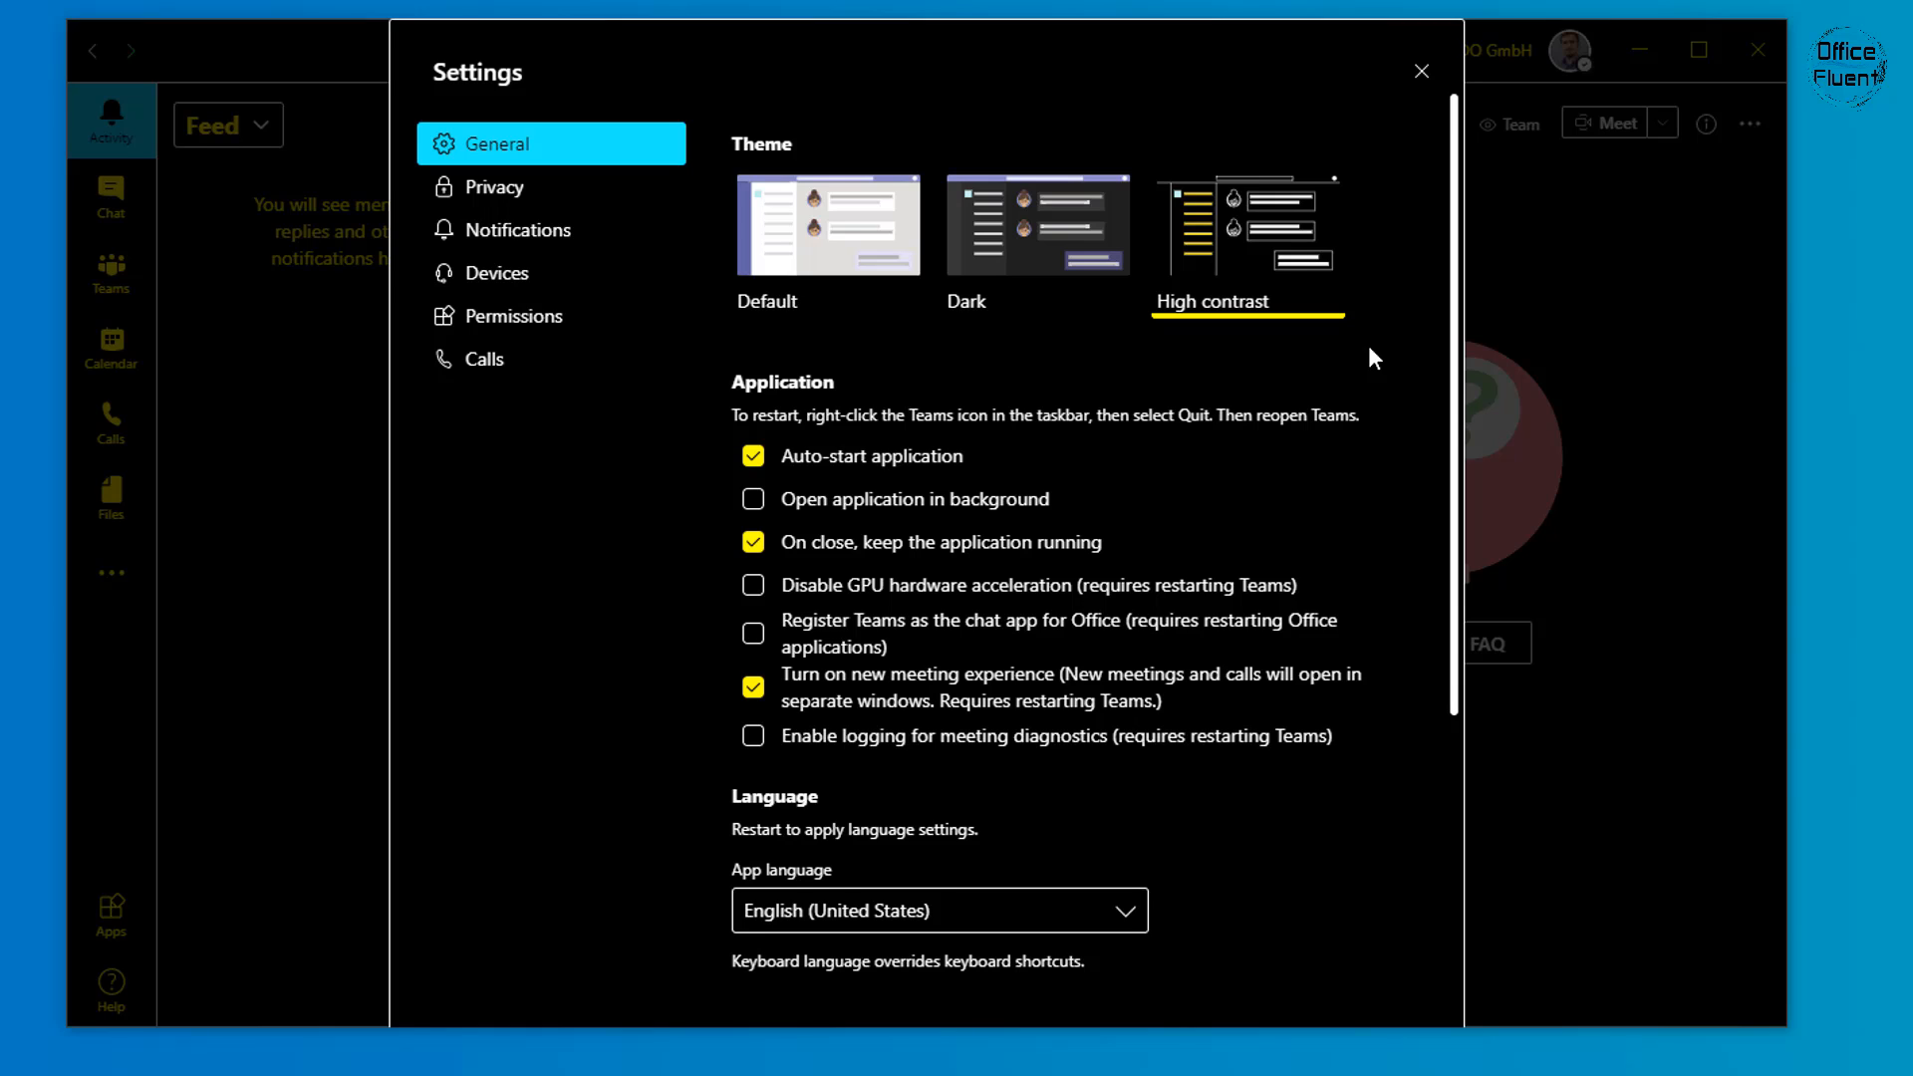
pyautogui.click(877, 237)
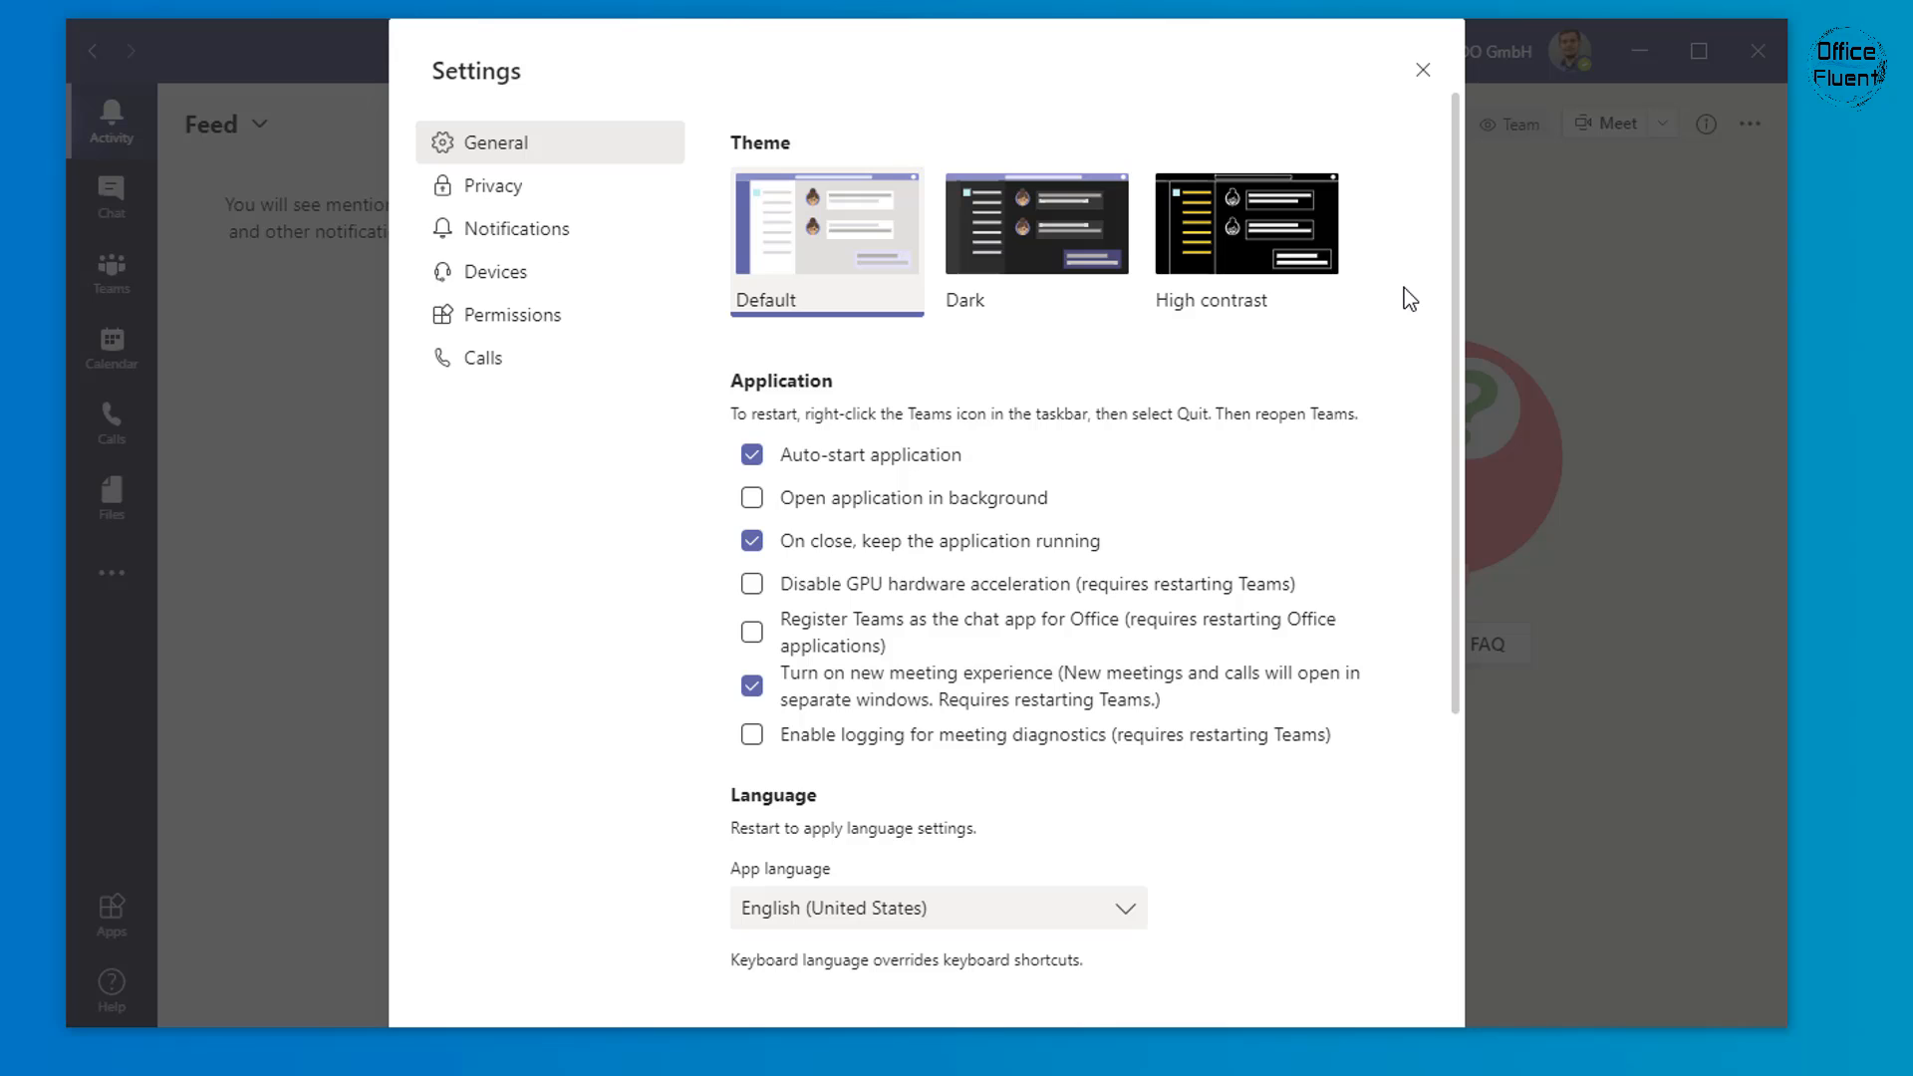
# - Enable opening the application in the background and check the Teams icon in the Windows system tray
pyautogui.scroll(-2, 1403, 289)
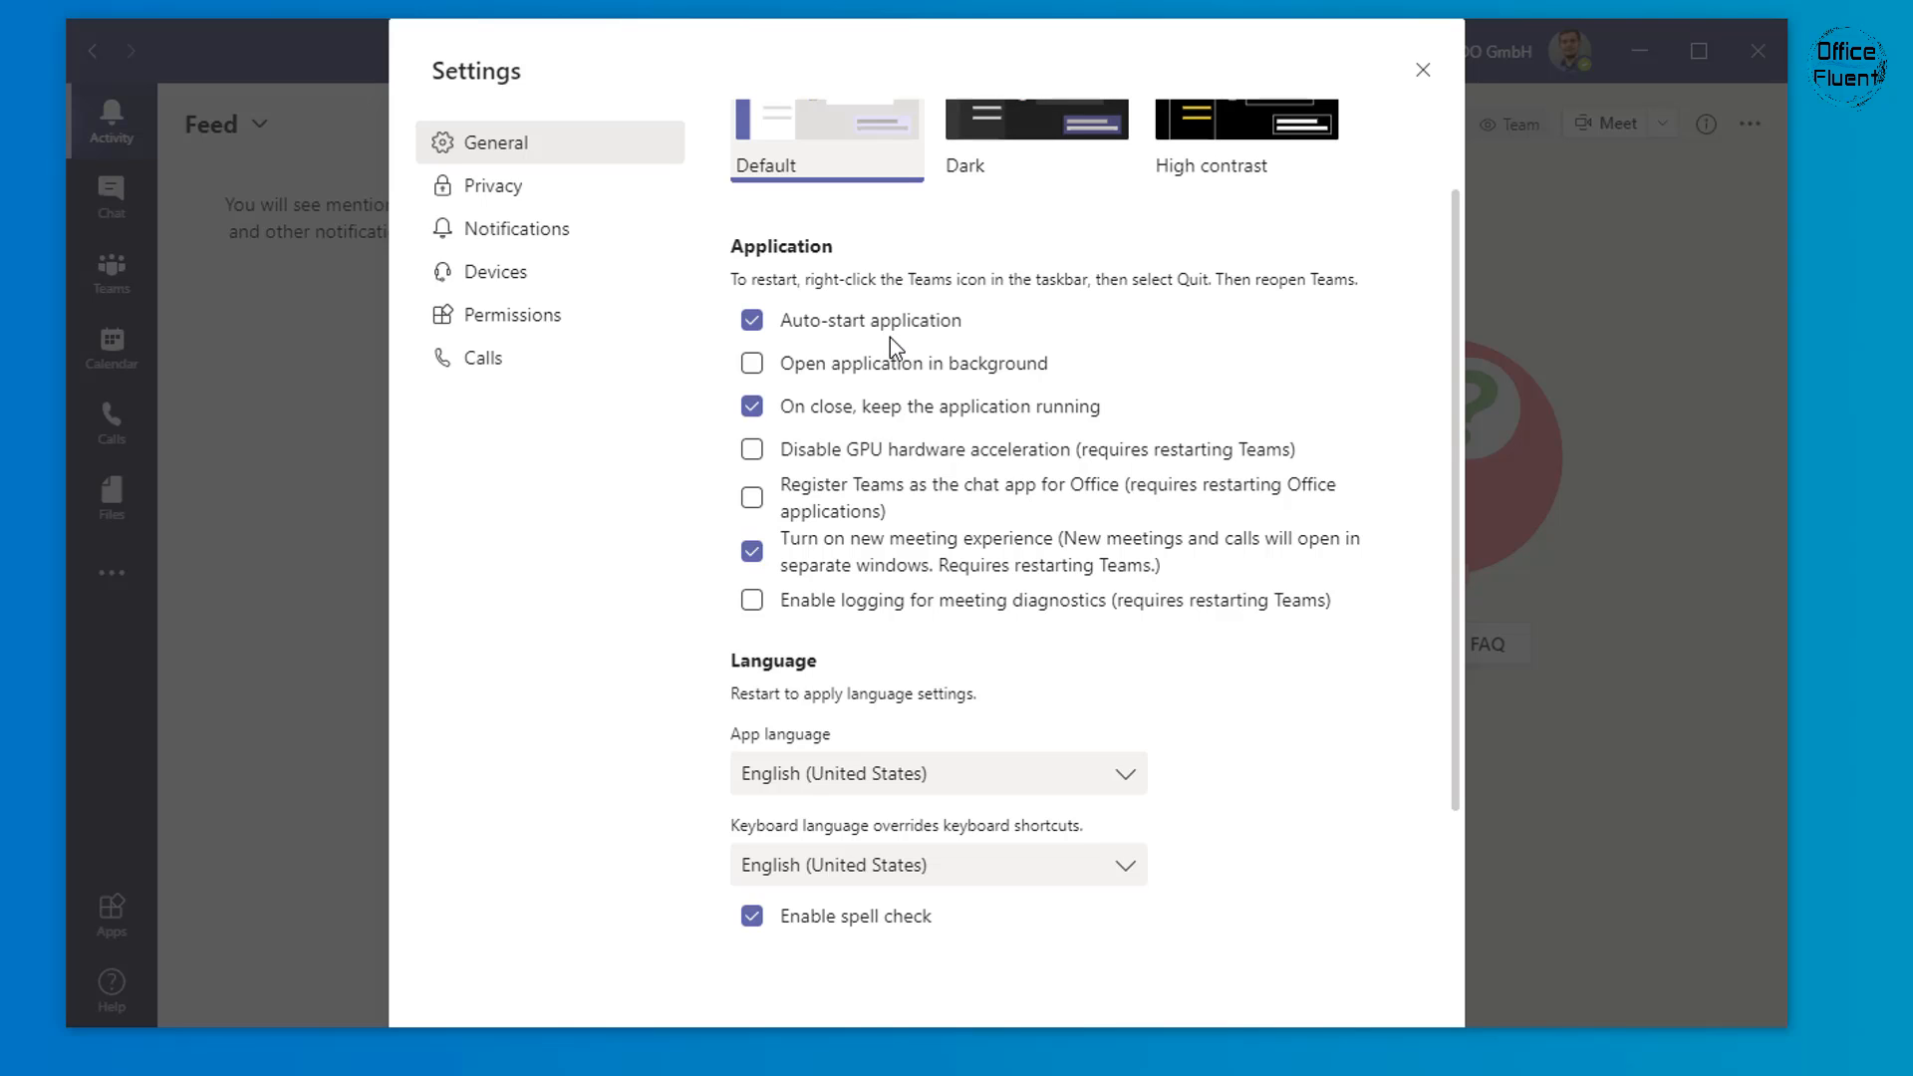
pyautogui.click(754, 366)
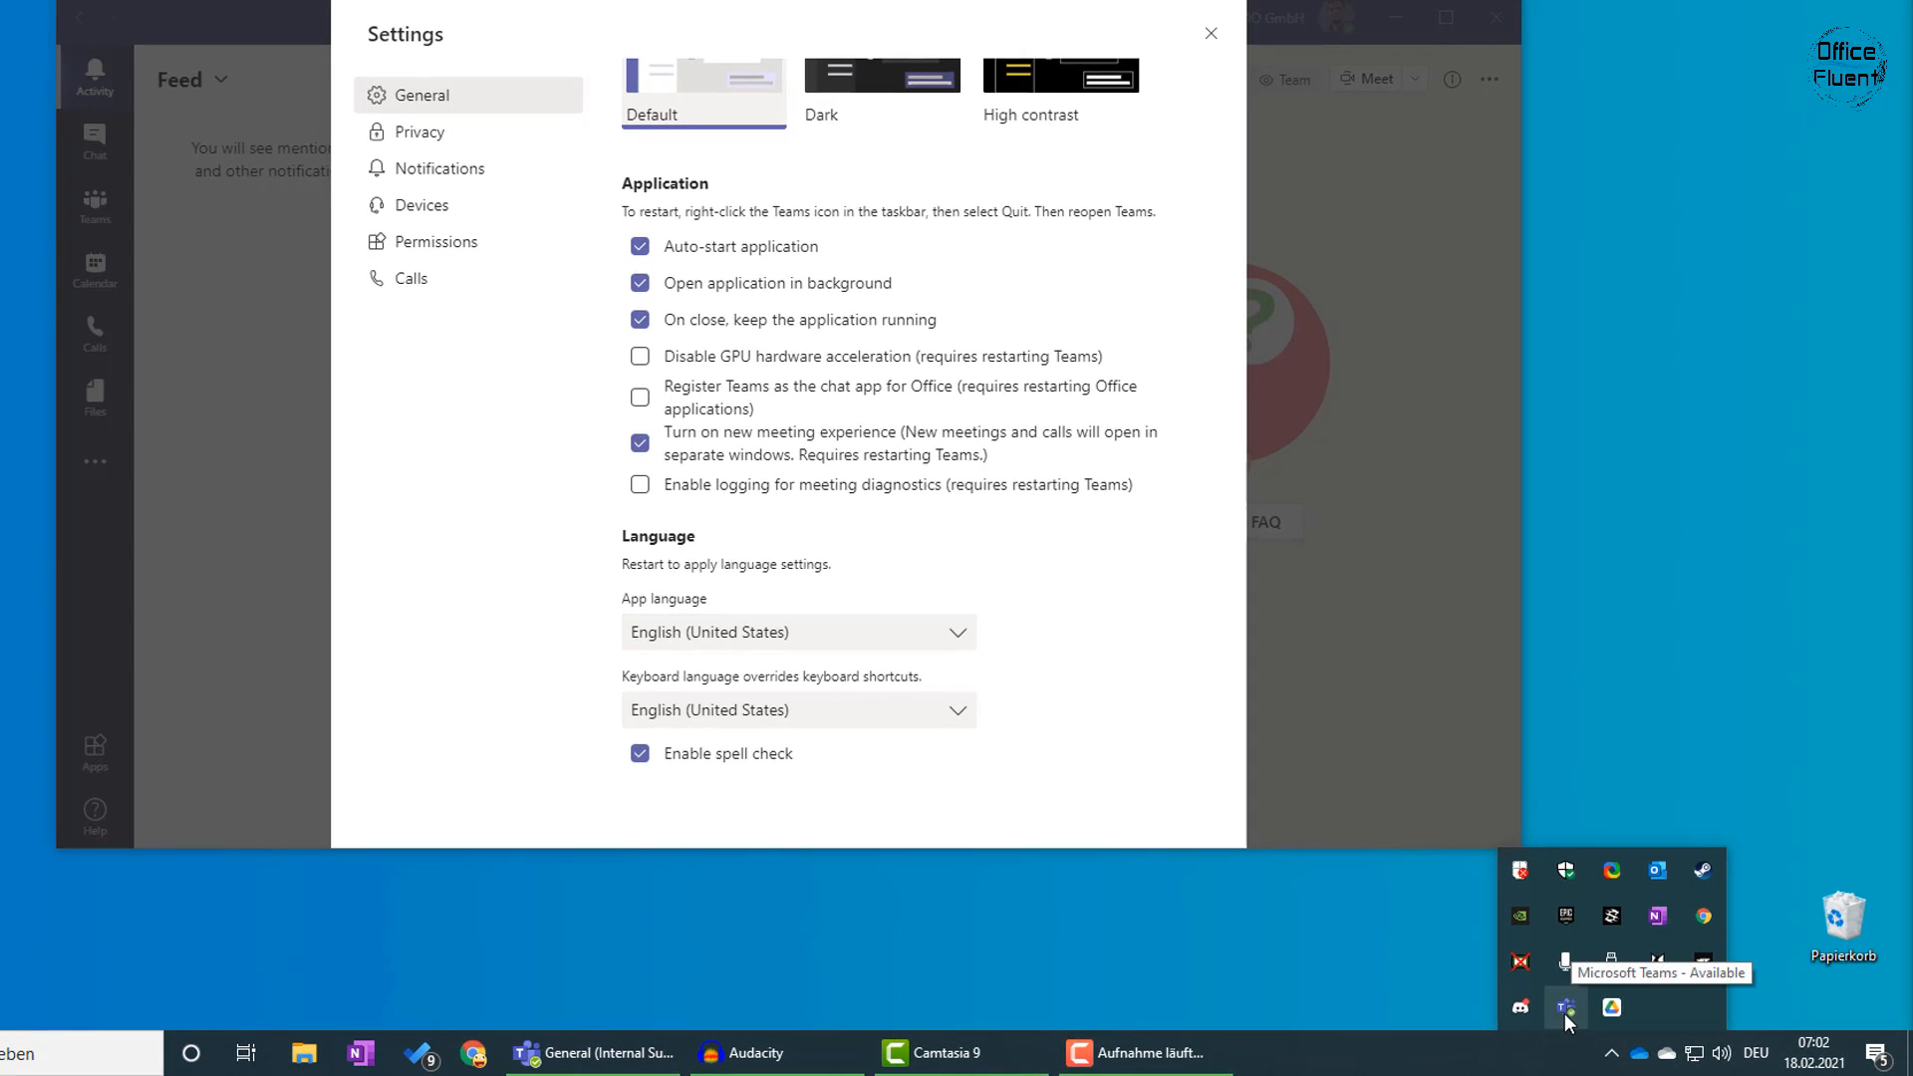
pyautogui.click(1419, 920)
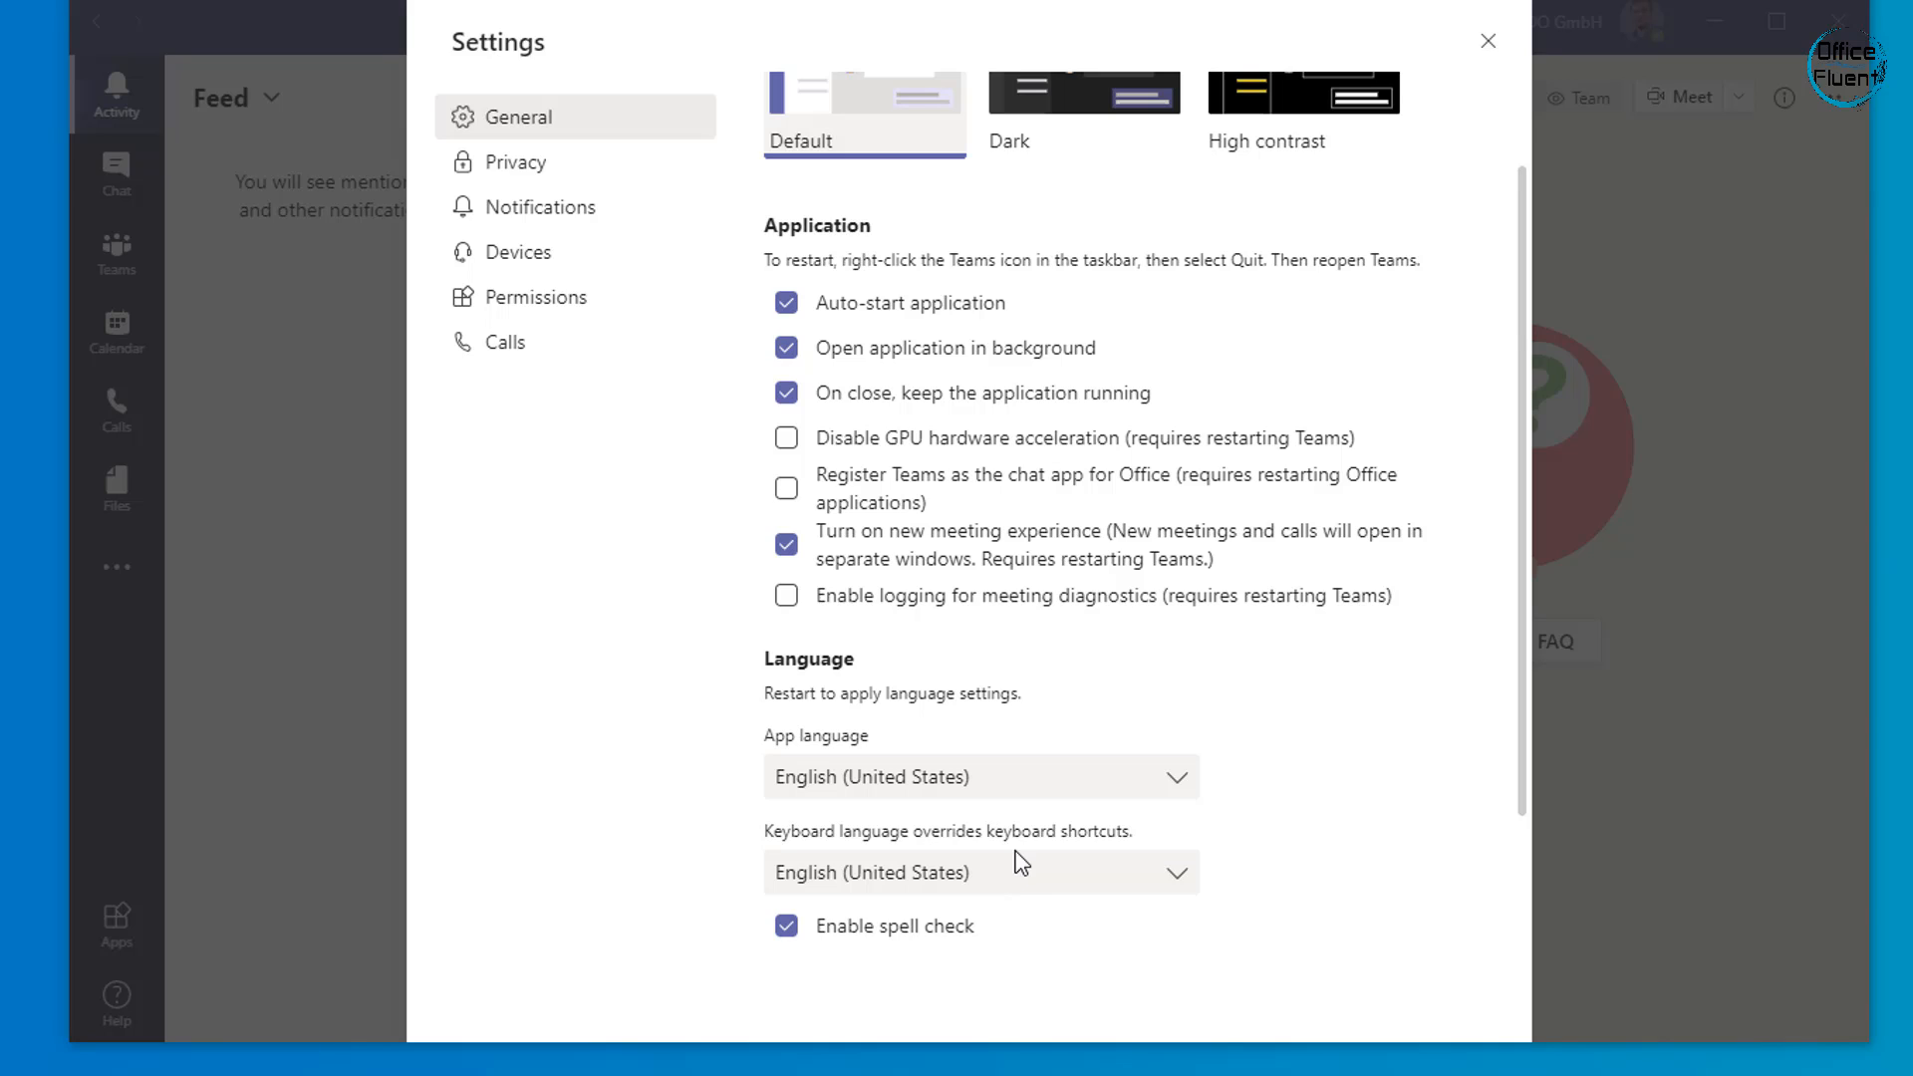
# - Set the keyboard language to Deutsch (Deutschland) with spell check enabled
pyautogui.click(1018, 883)
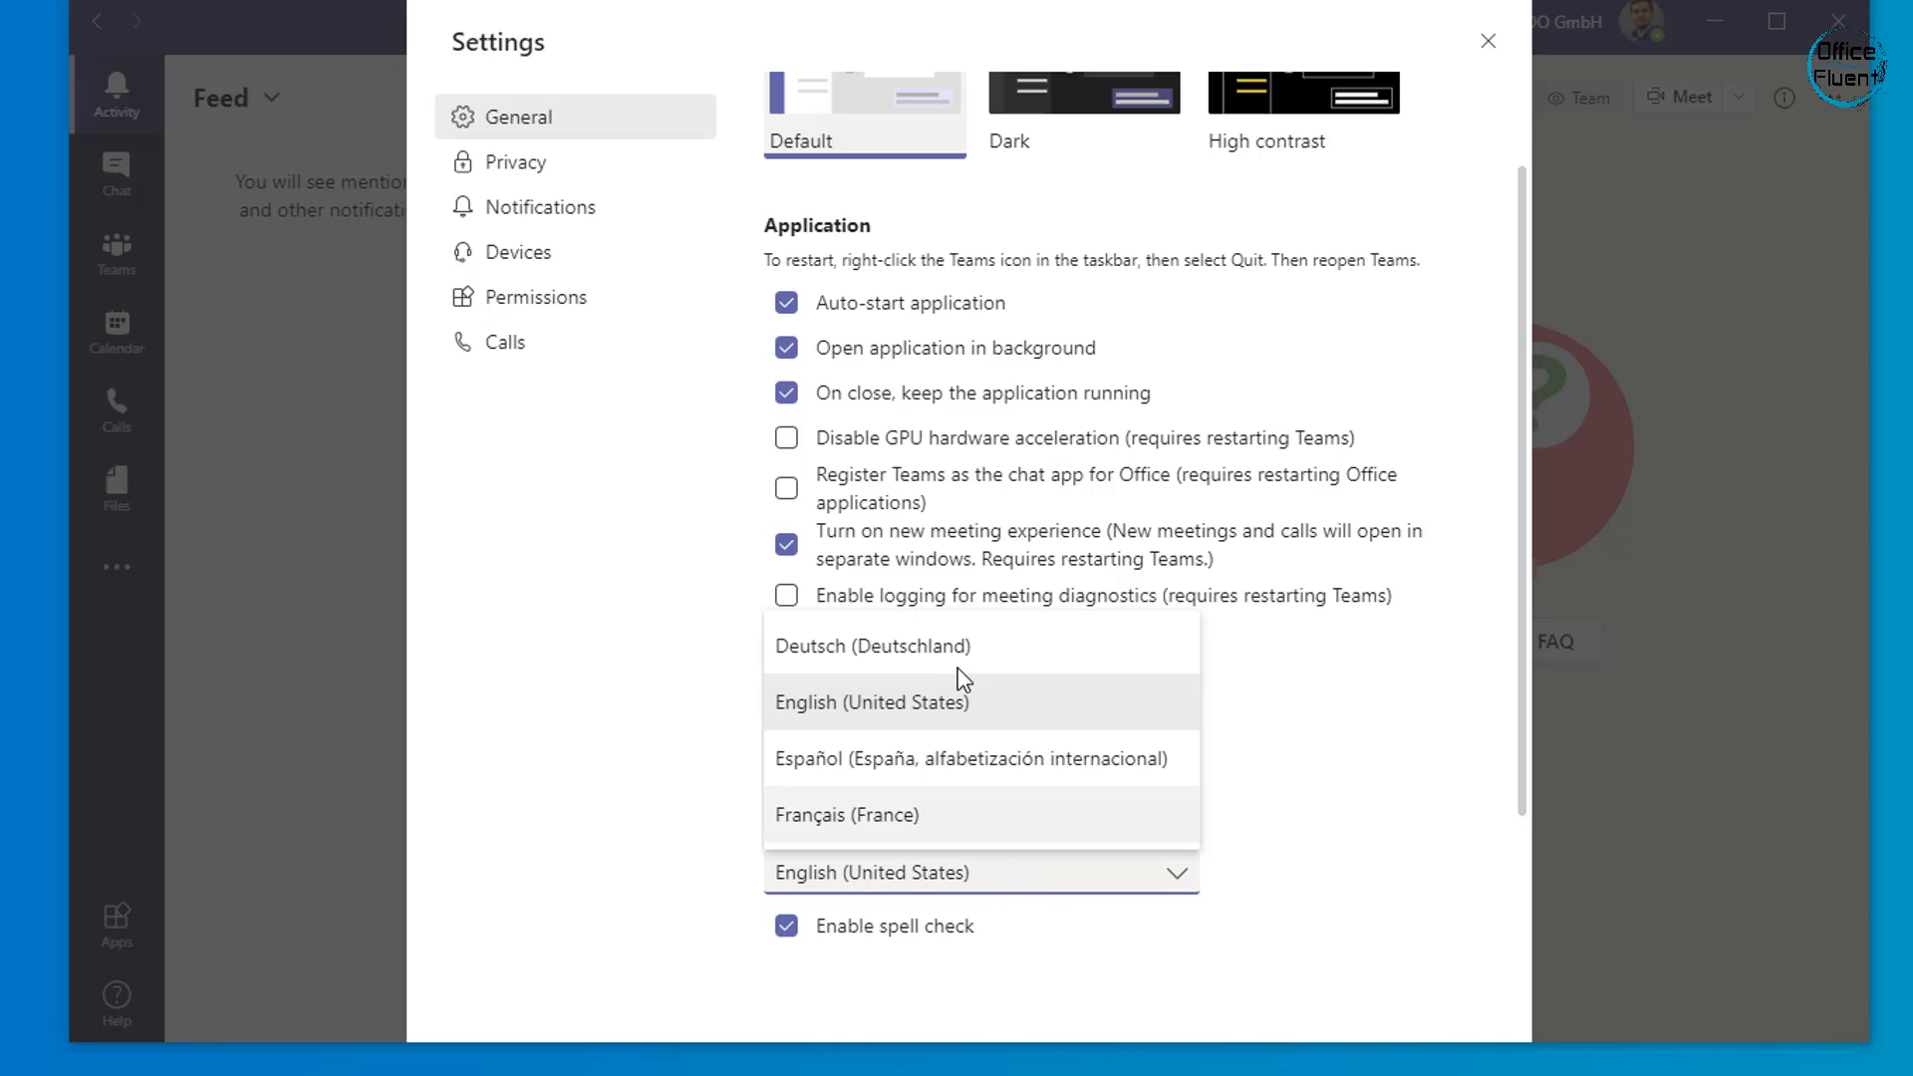
pyautogui.click(962, 633)
pyautogui.click(1243, 918)
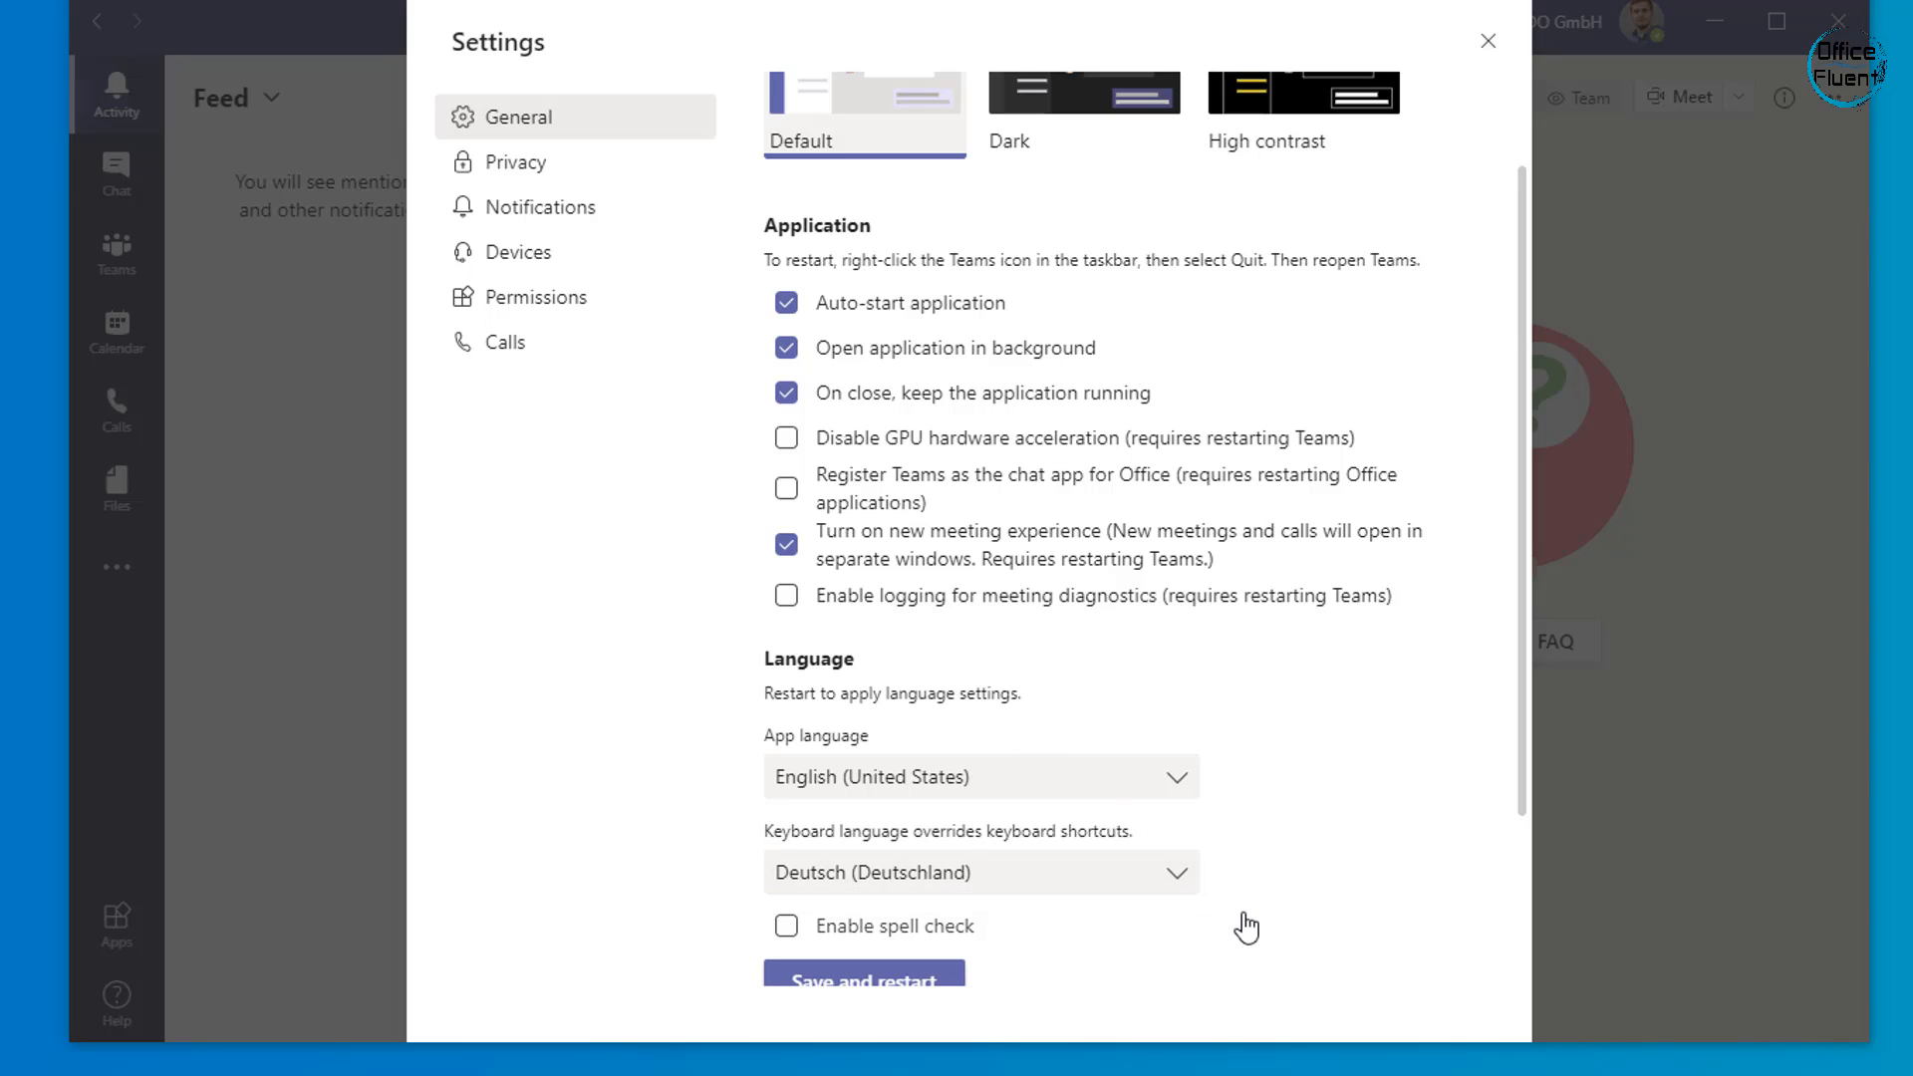
pyautogui.click(1245, 927)
pyautogui.scroll(-3, 1377, 715)
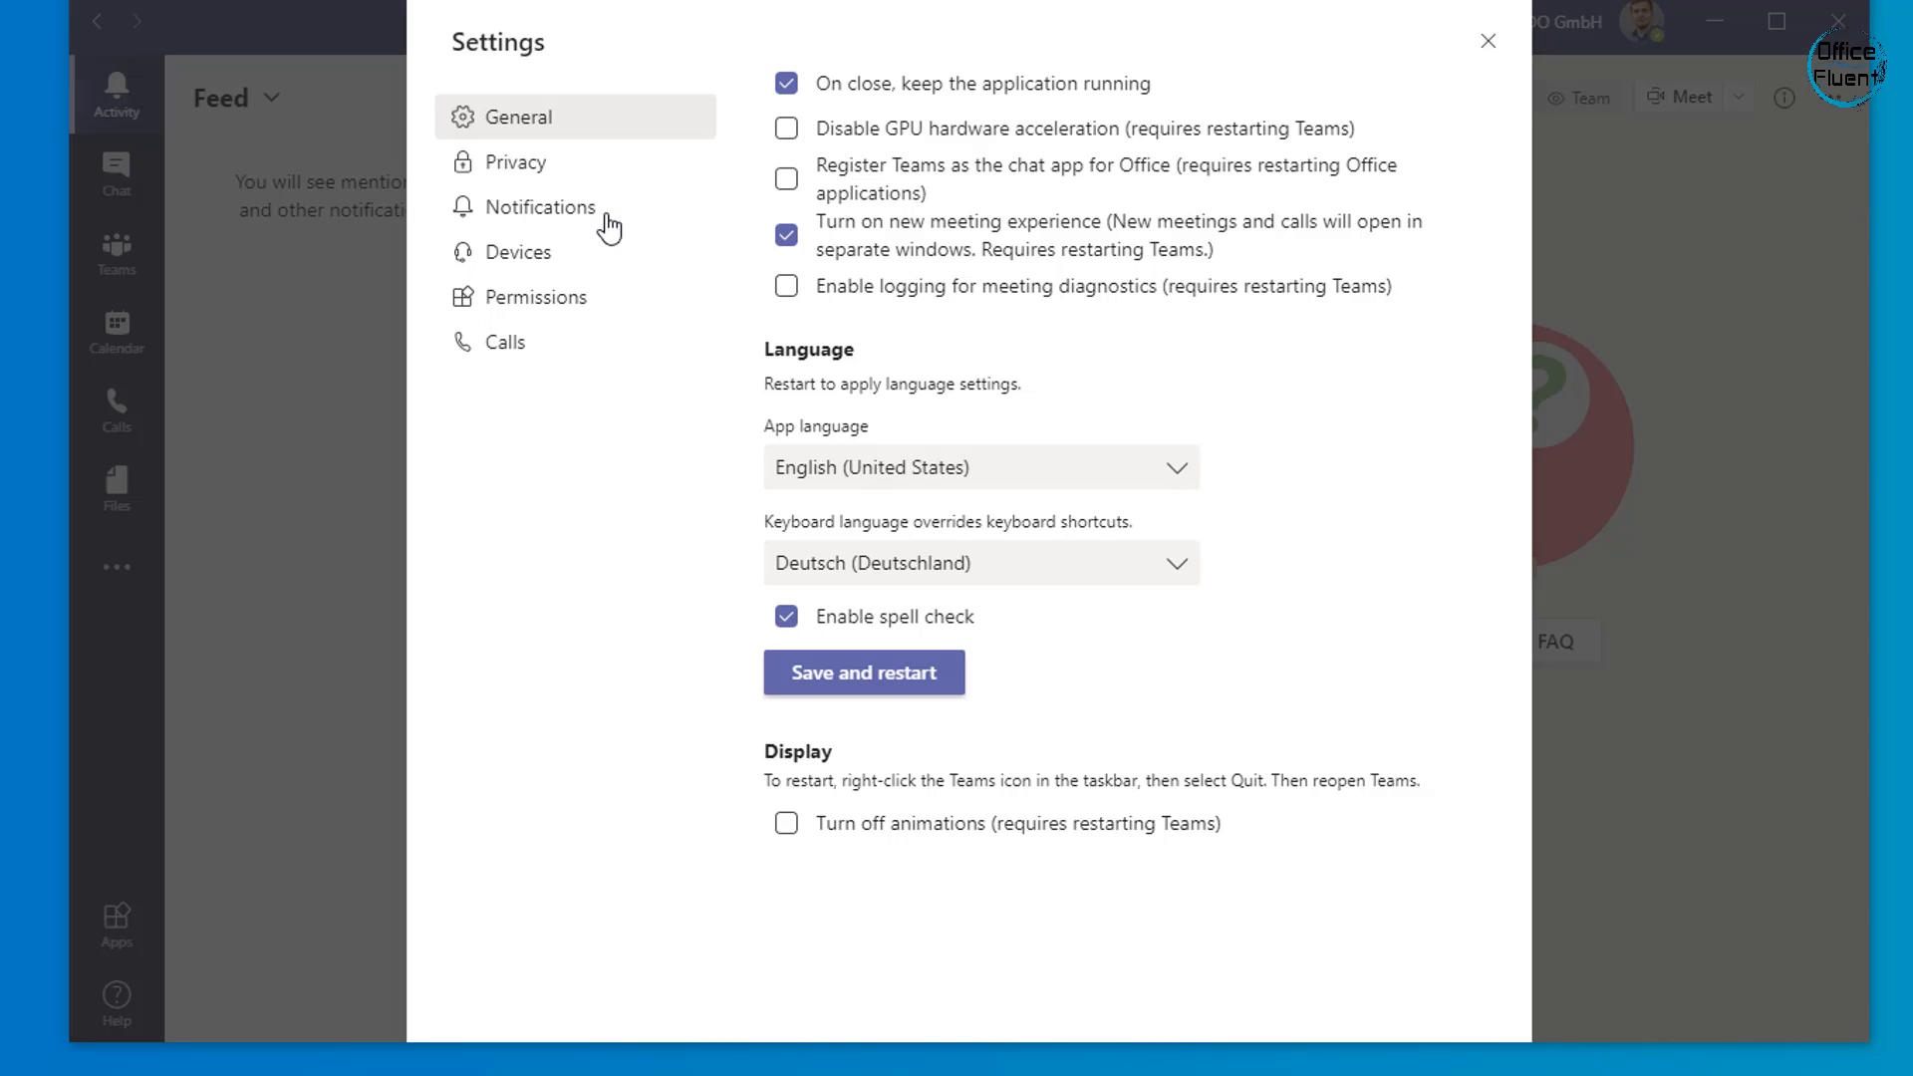
# - Review the privacy settings for priority access during Do not disturb, blocked contacts, read receipts and surveys
pyautogui.click(606, 169)
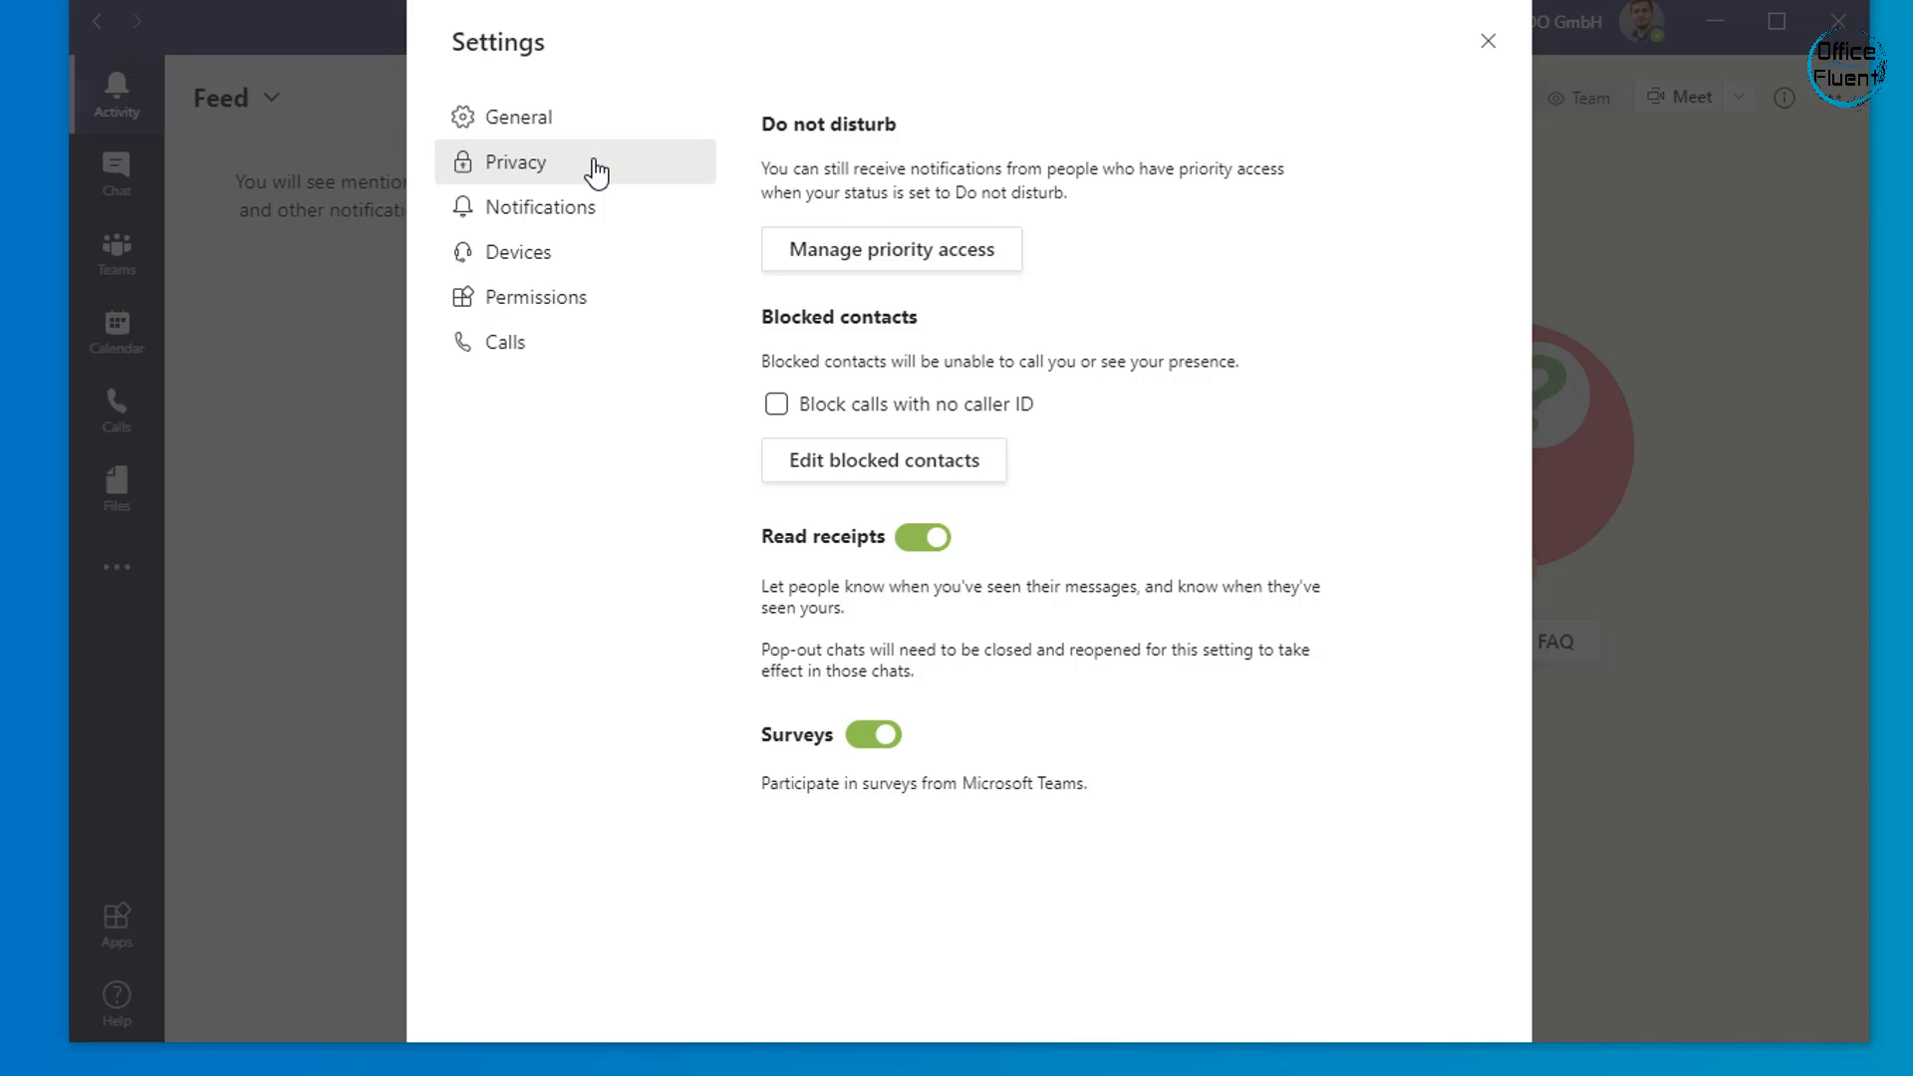
pyautogui.click(863, 269)
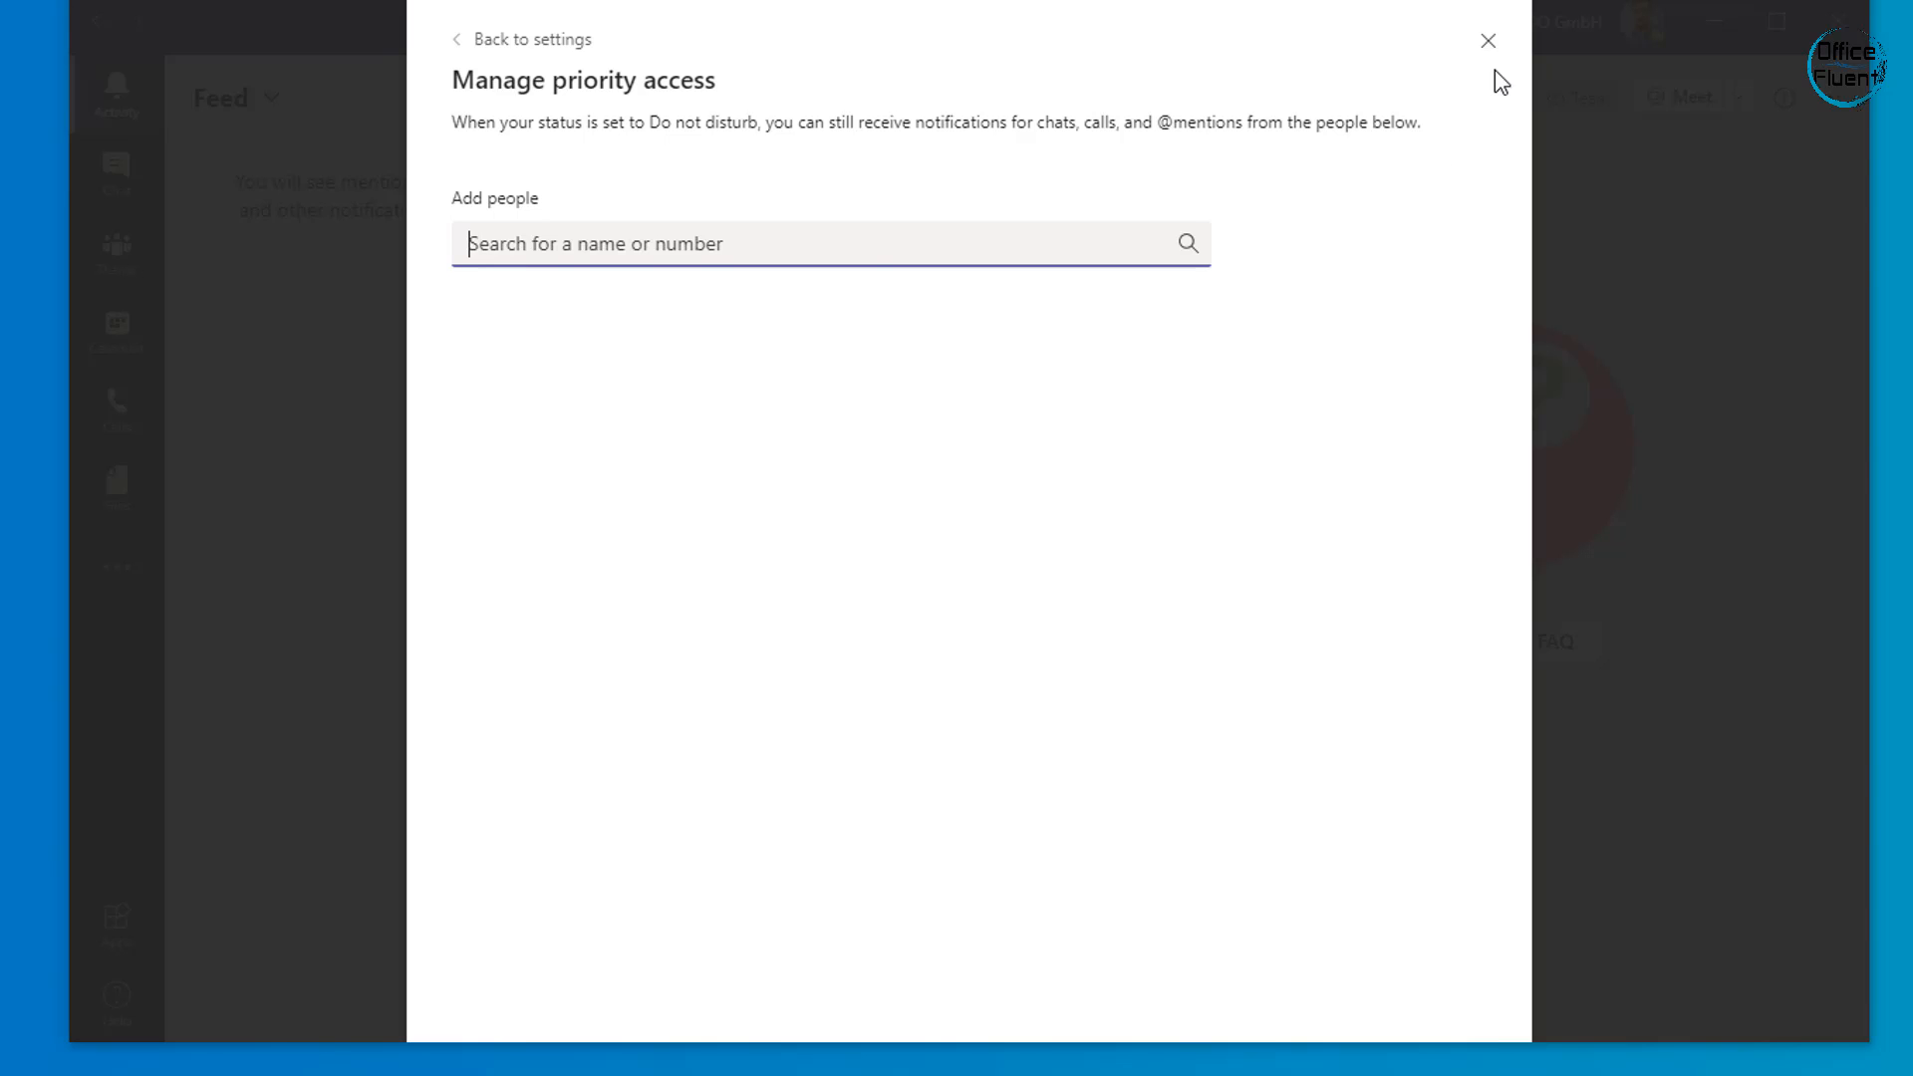
pyautogui.click(1487, 40)
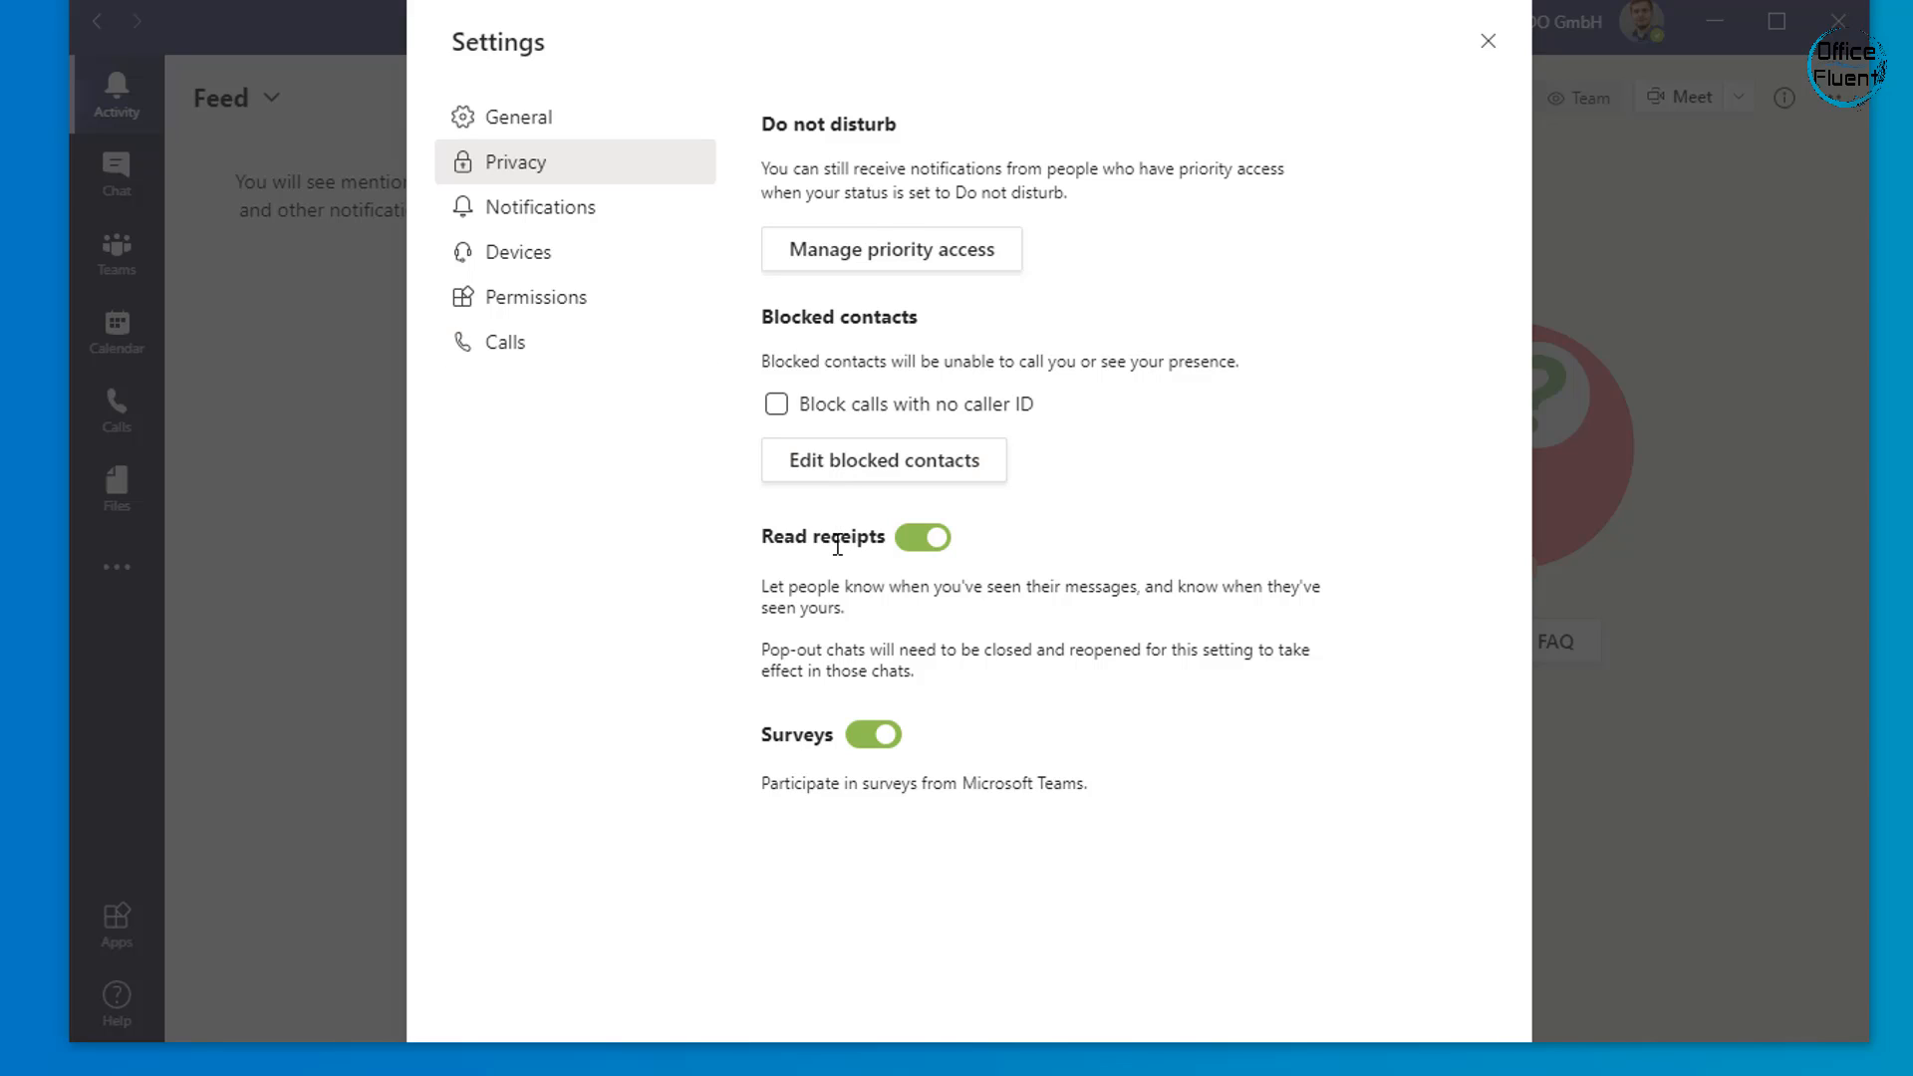
pyautogui.moveTo(886, 538); pyautogui.dragTo(768, 528)
pyautogui.click(726, 585)
pyautogui.click(869, 742)
# - Open the notification settings and review the frequency options for missed activity emails
pyautogui.click(613, 207)
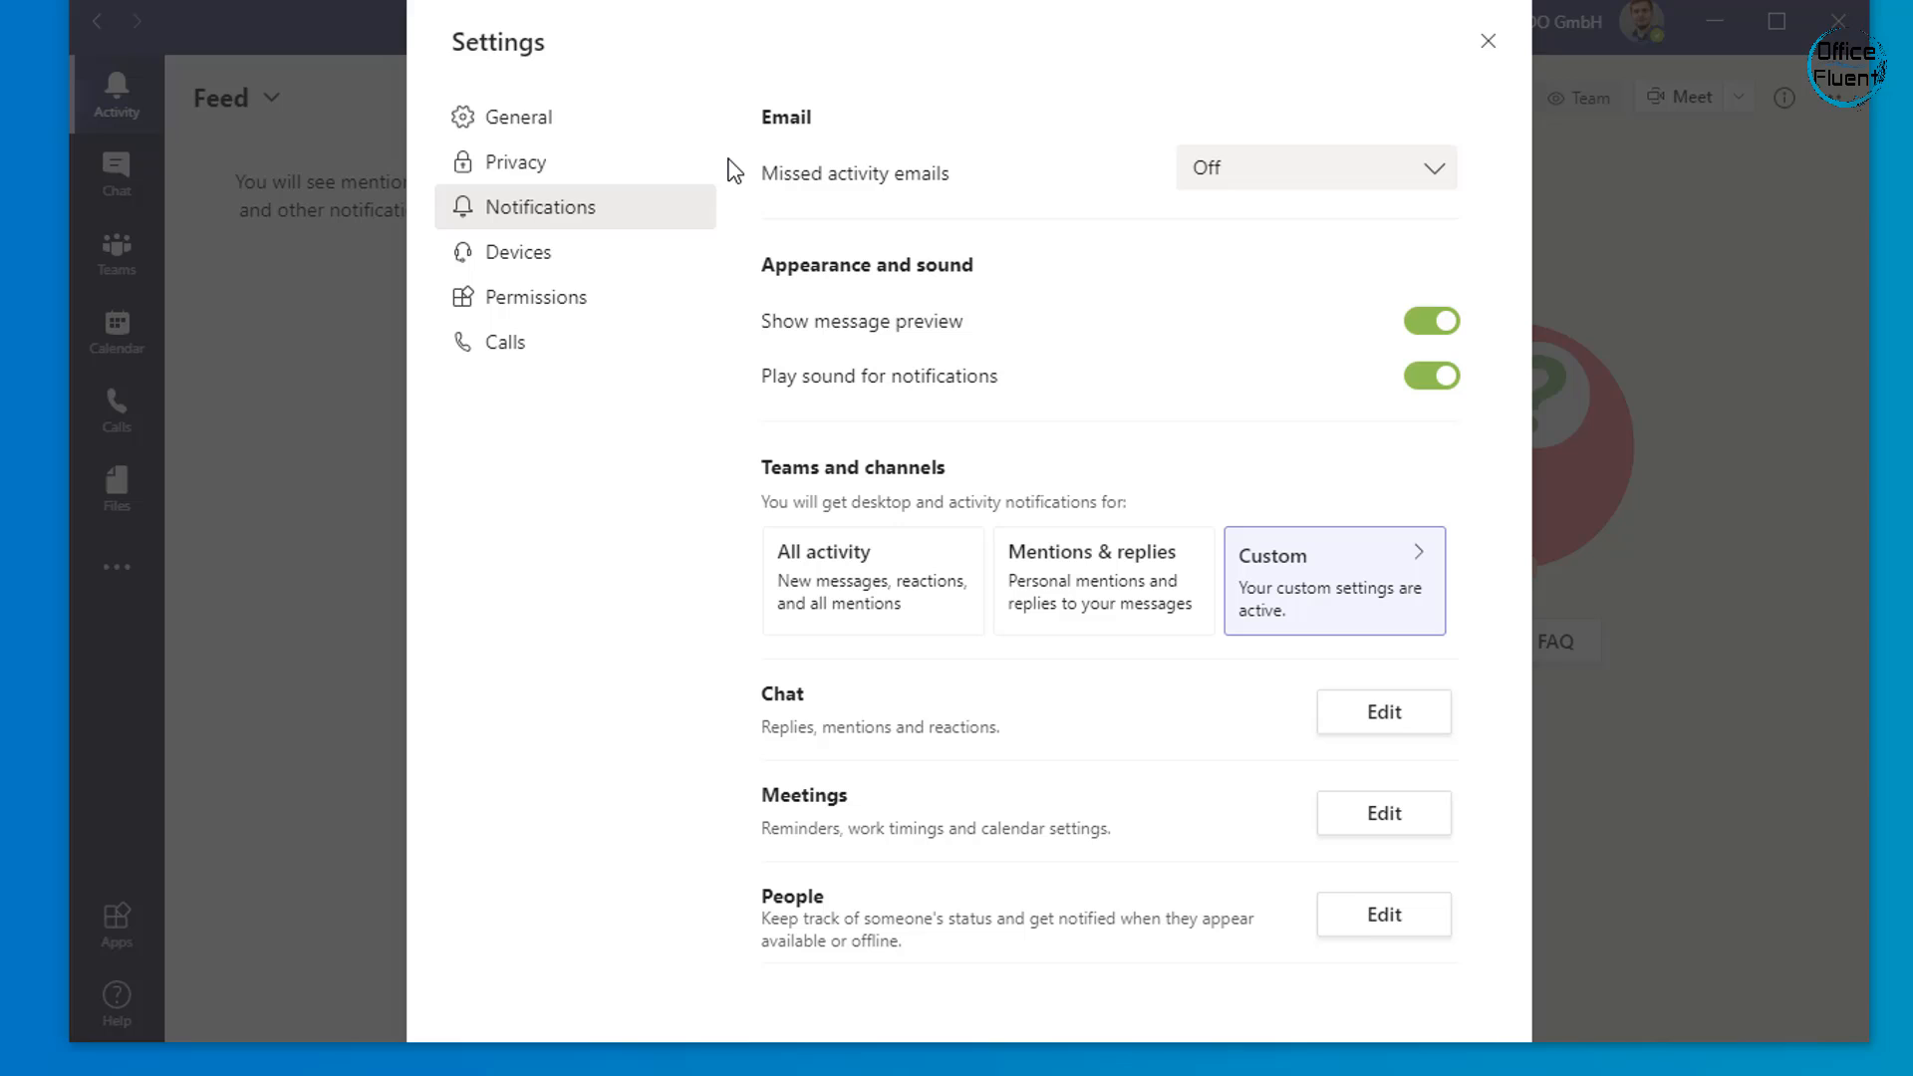
pyautogui.moveTo(782, 183); pyautogui.dragTo(994, 171)
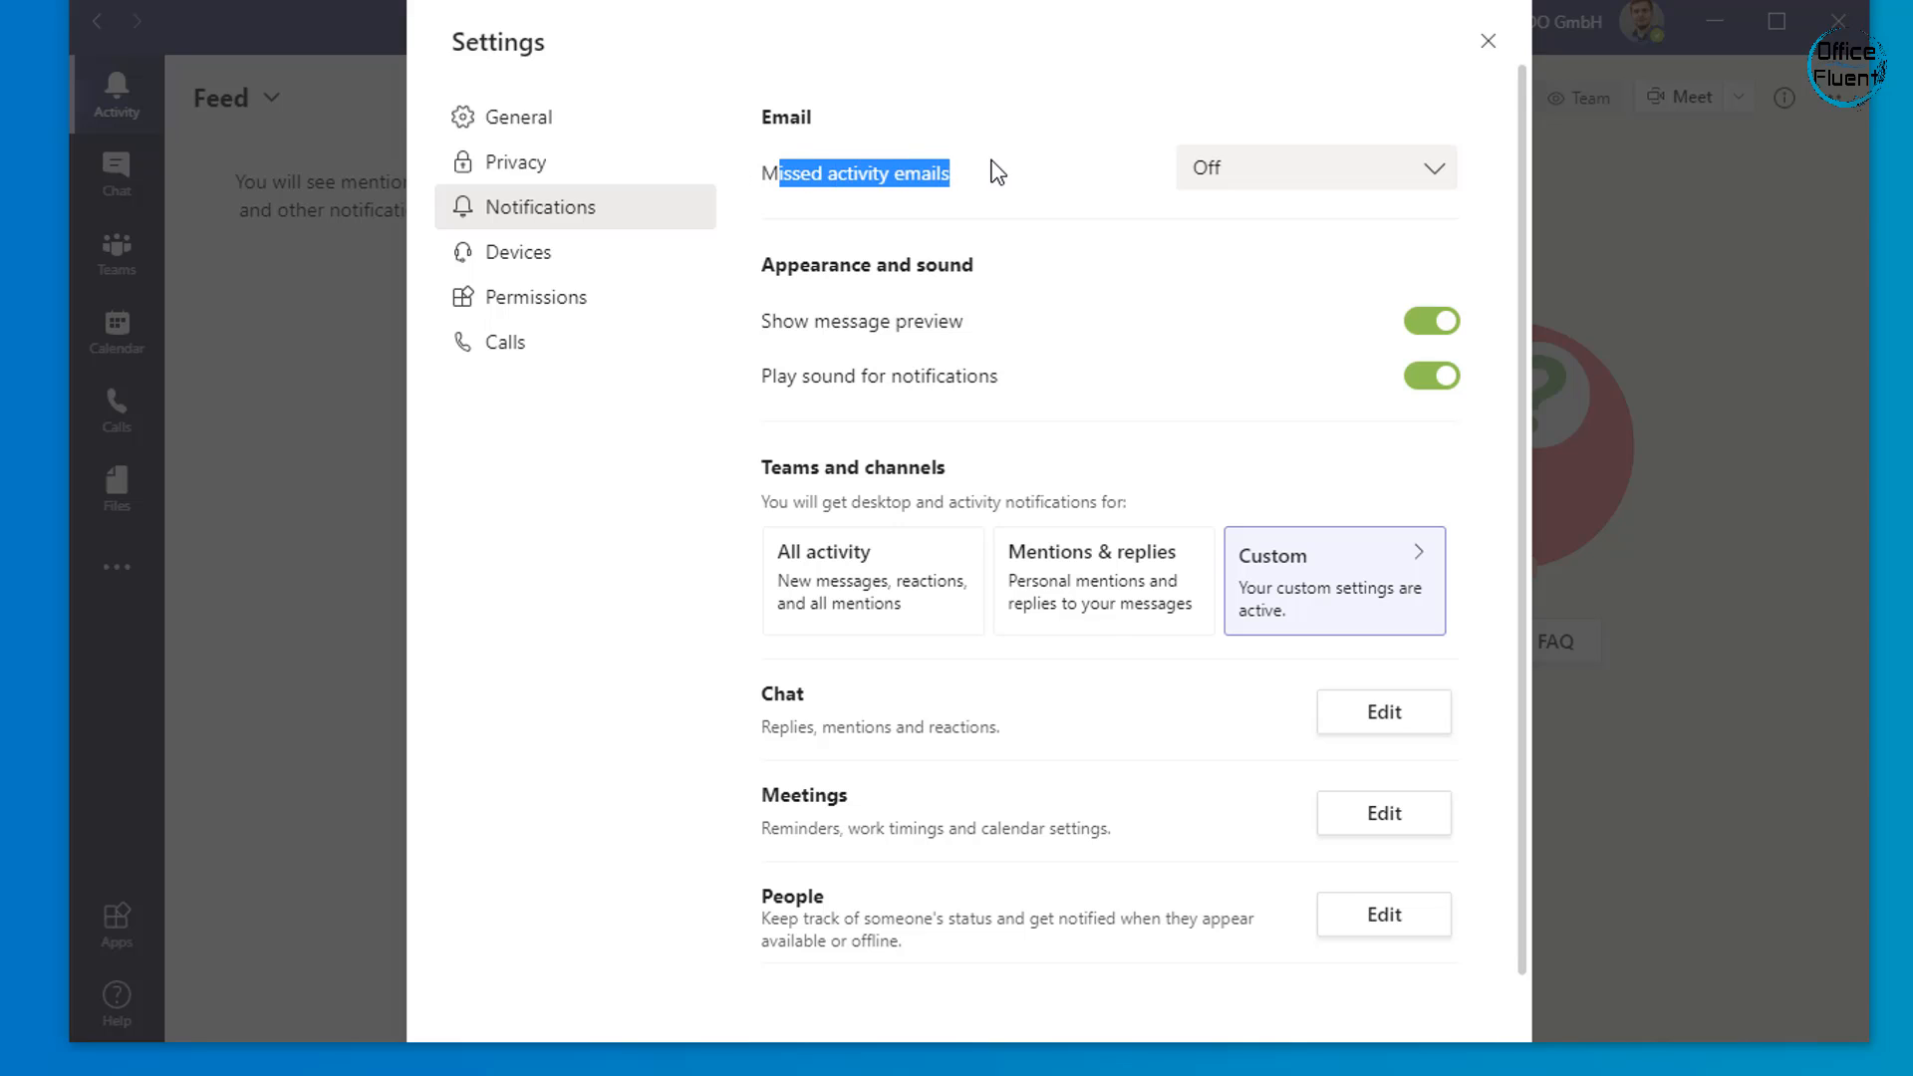
pyautogui.click(1215, 179)
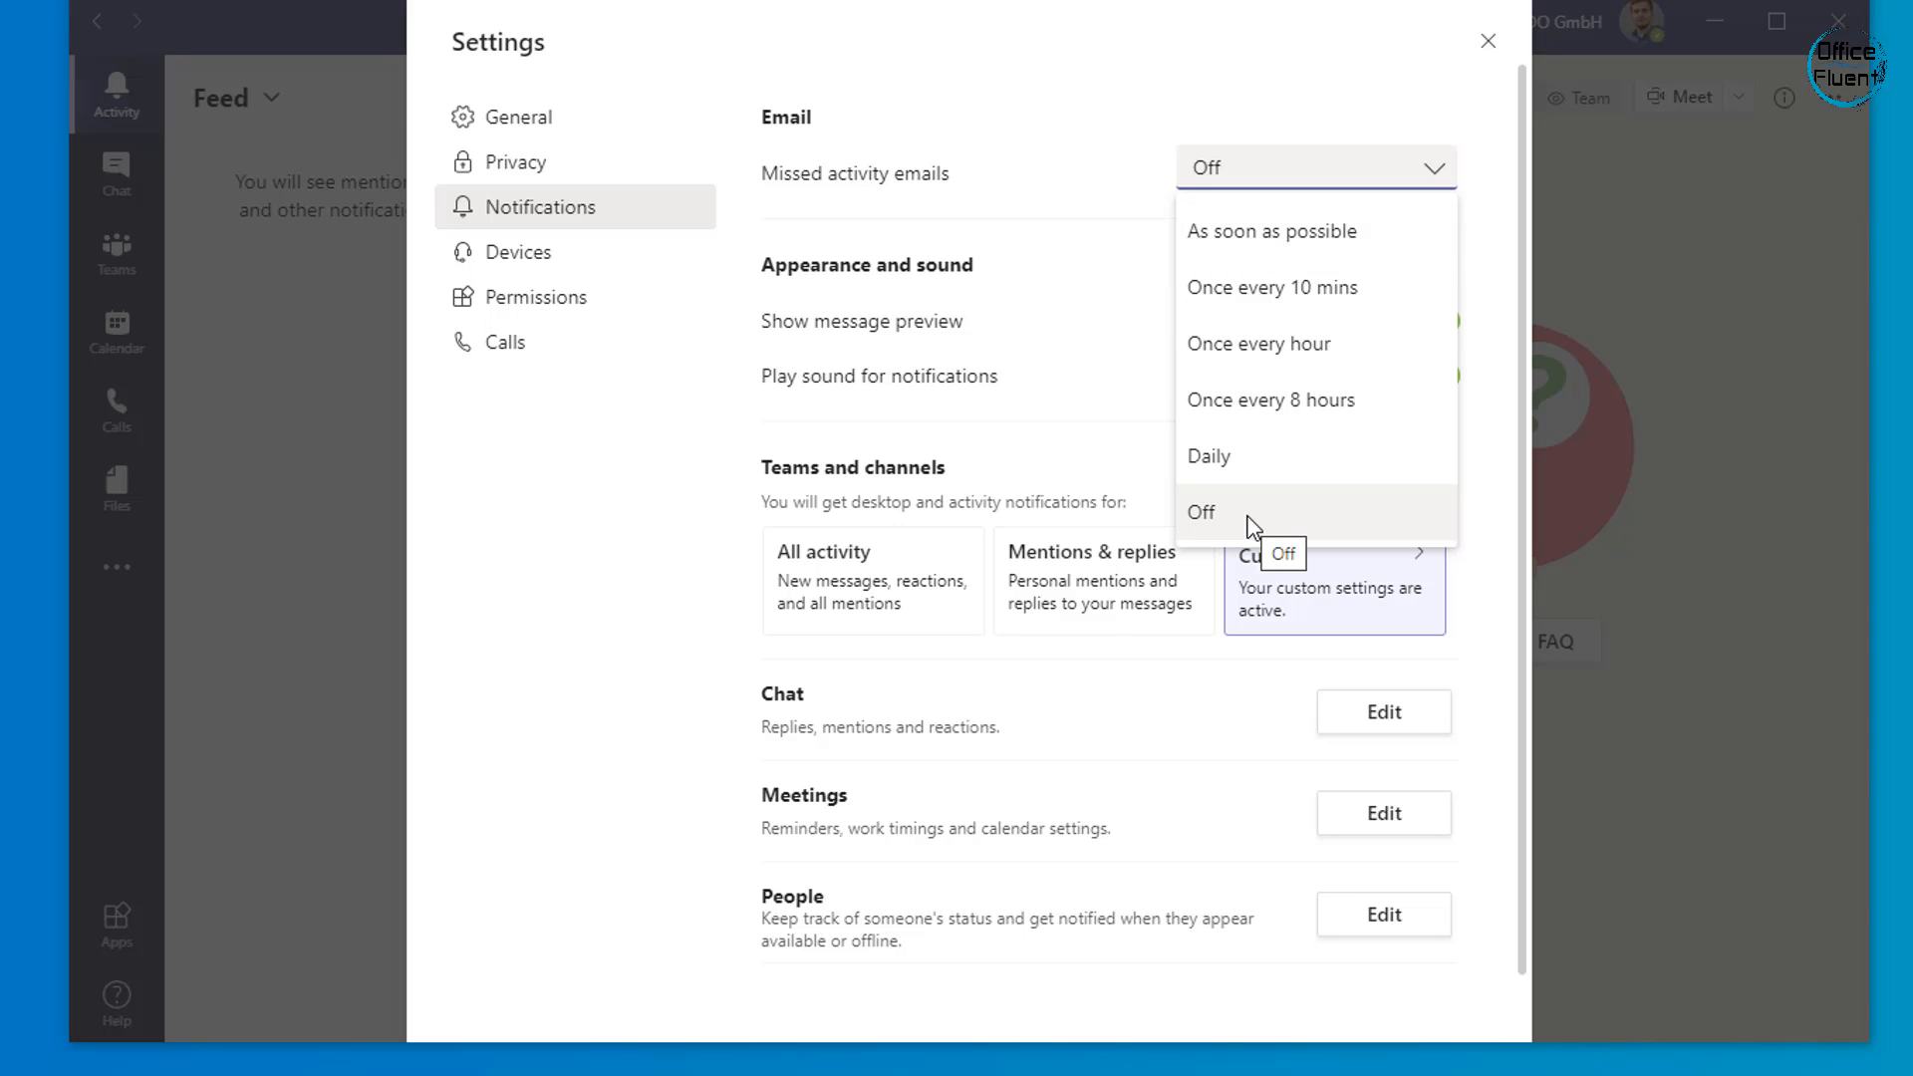
pyautogui.click(1076, 202)
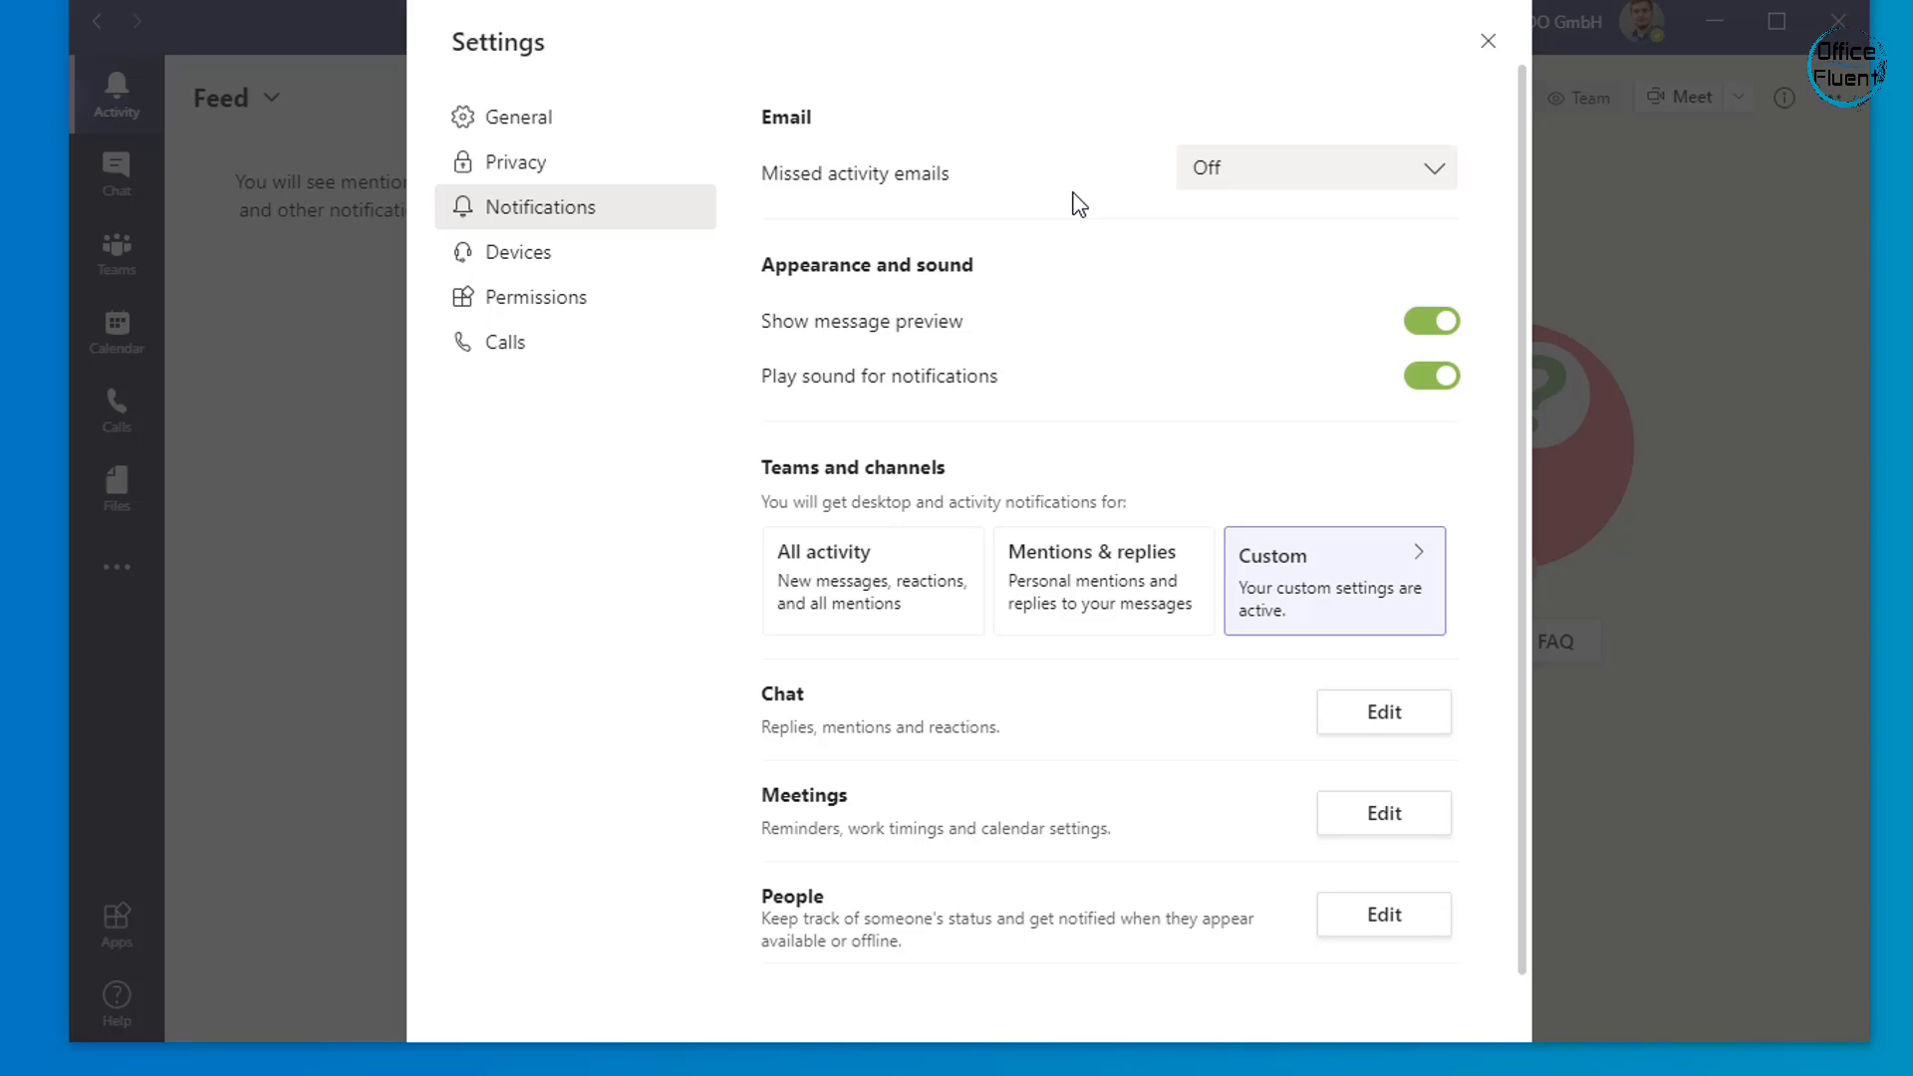
# - Check the available sending intervals for missed activity emails, leaving the option at Off
pyautogui.click(1253, 178)
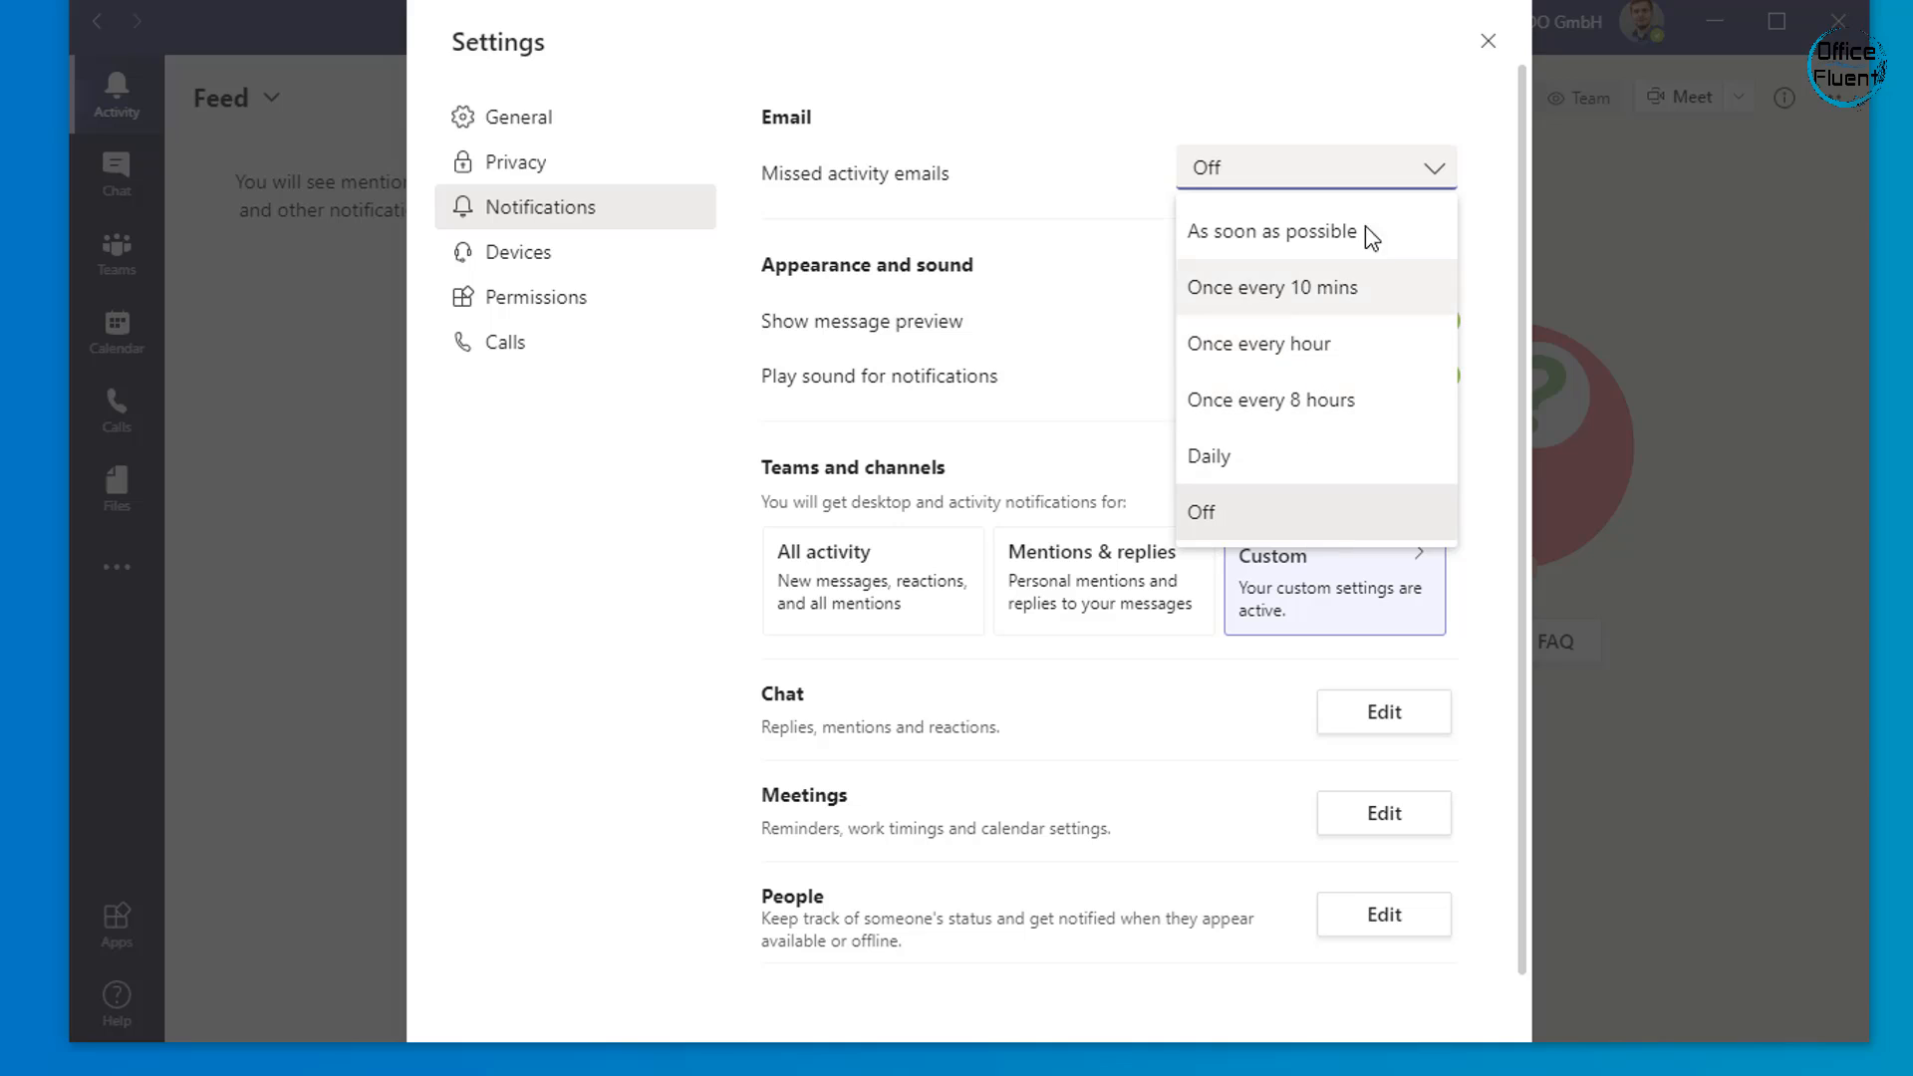
pyautogui.click(1380, 171)
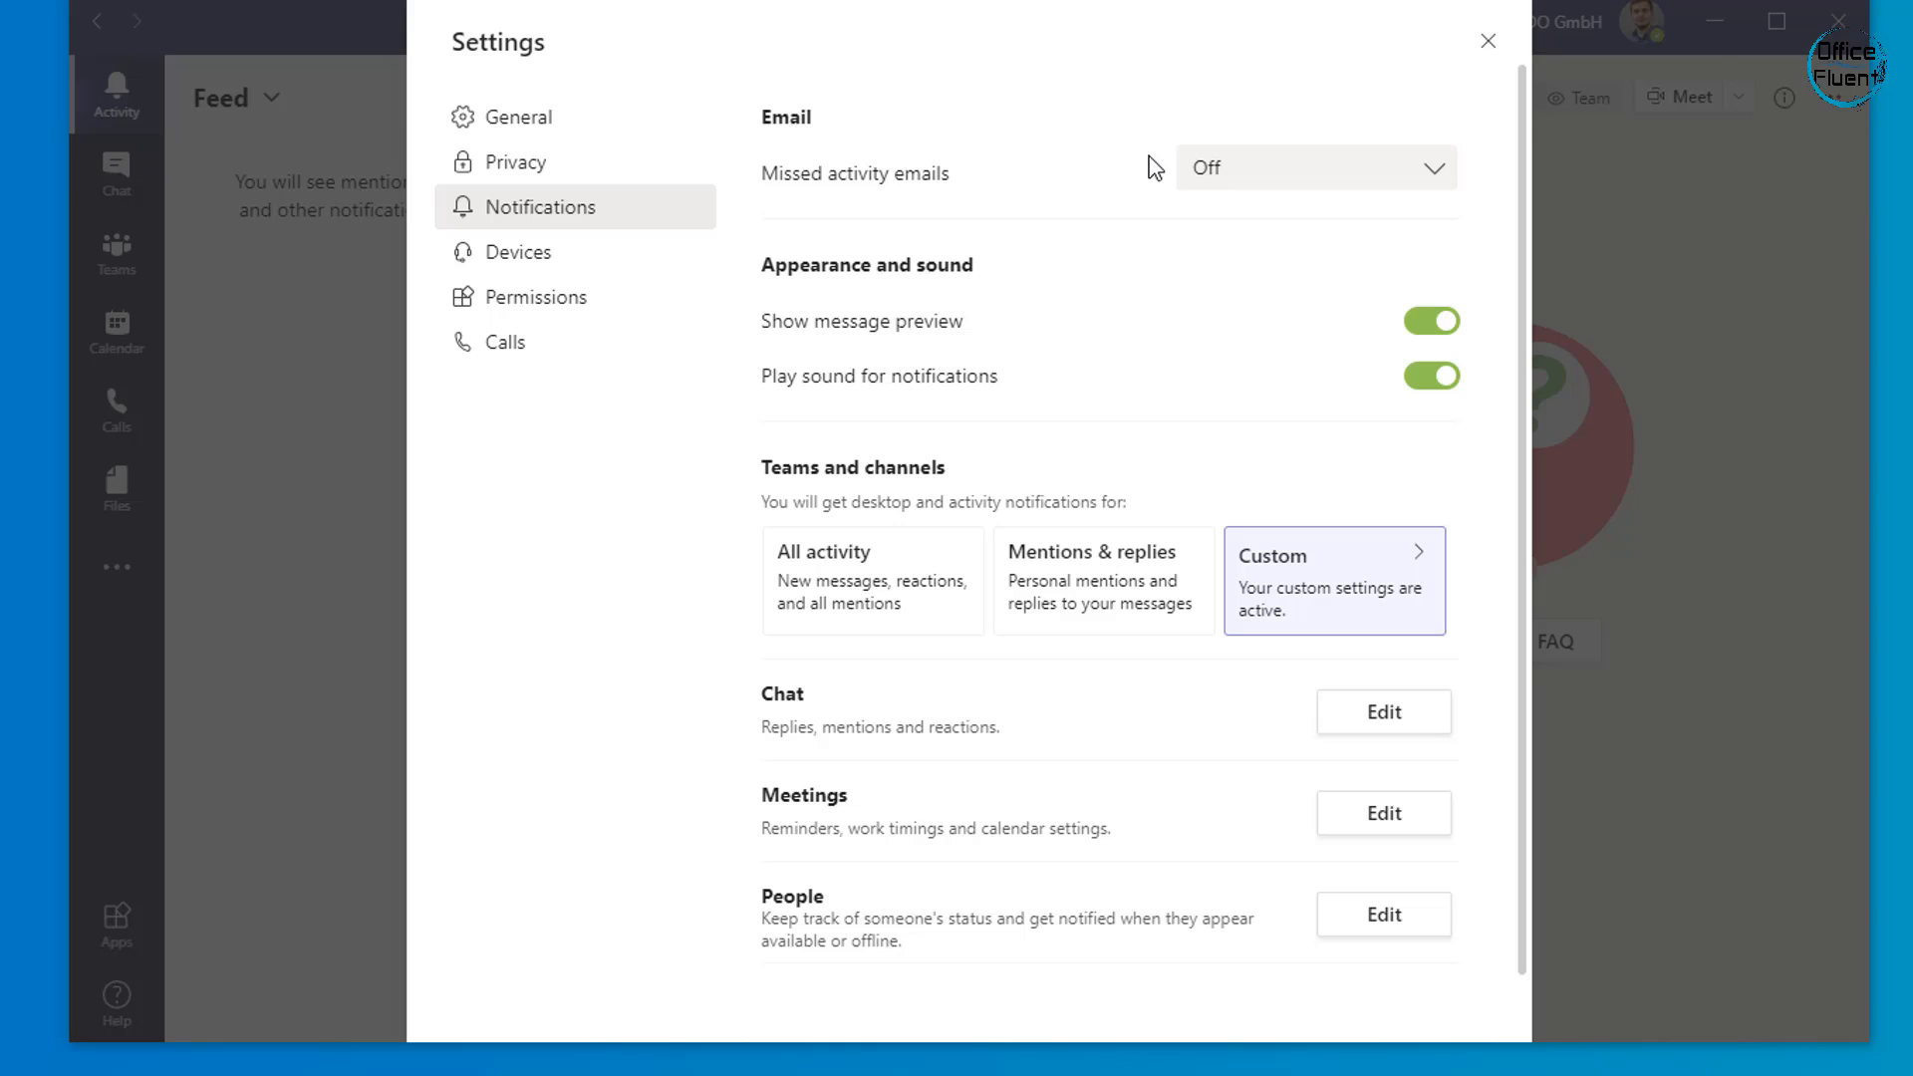
# - Turn the sound for notifications off and back on
pyautogui.scroll(-3, 1153, 169)
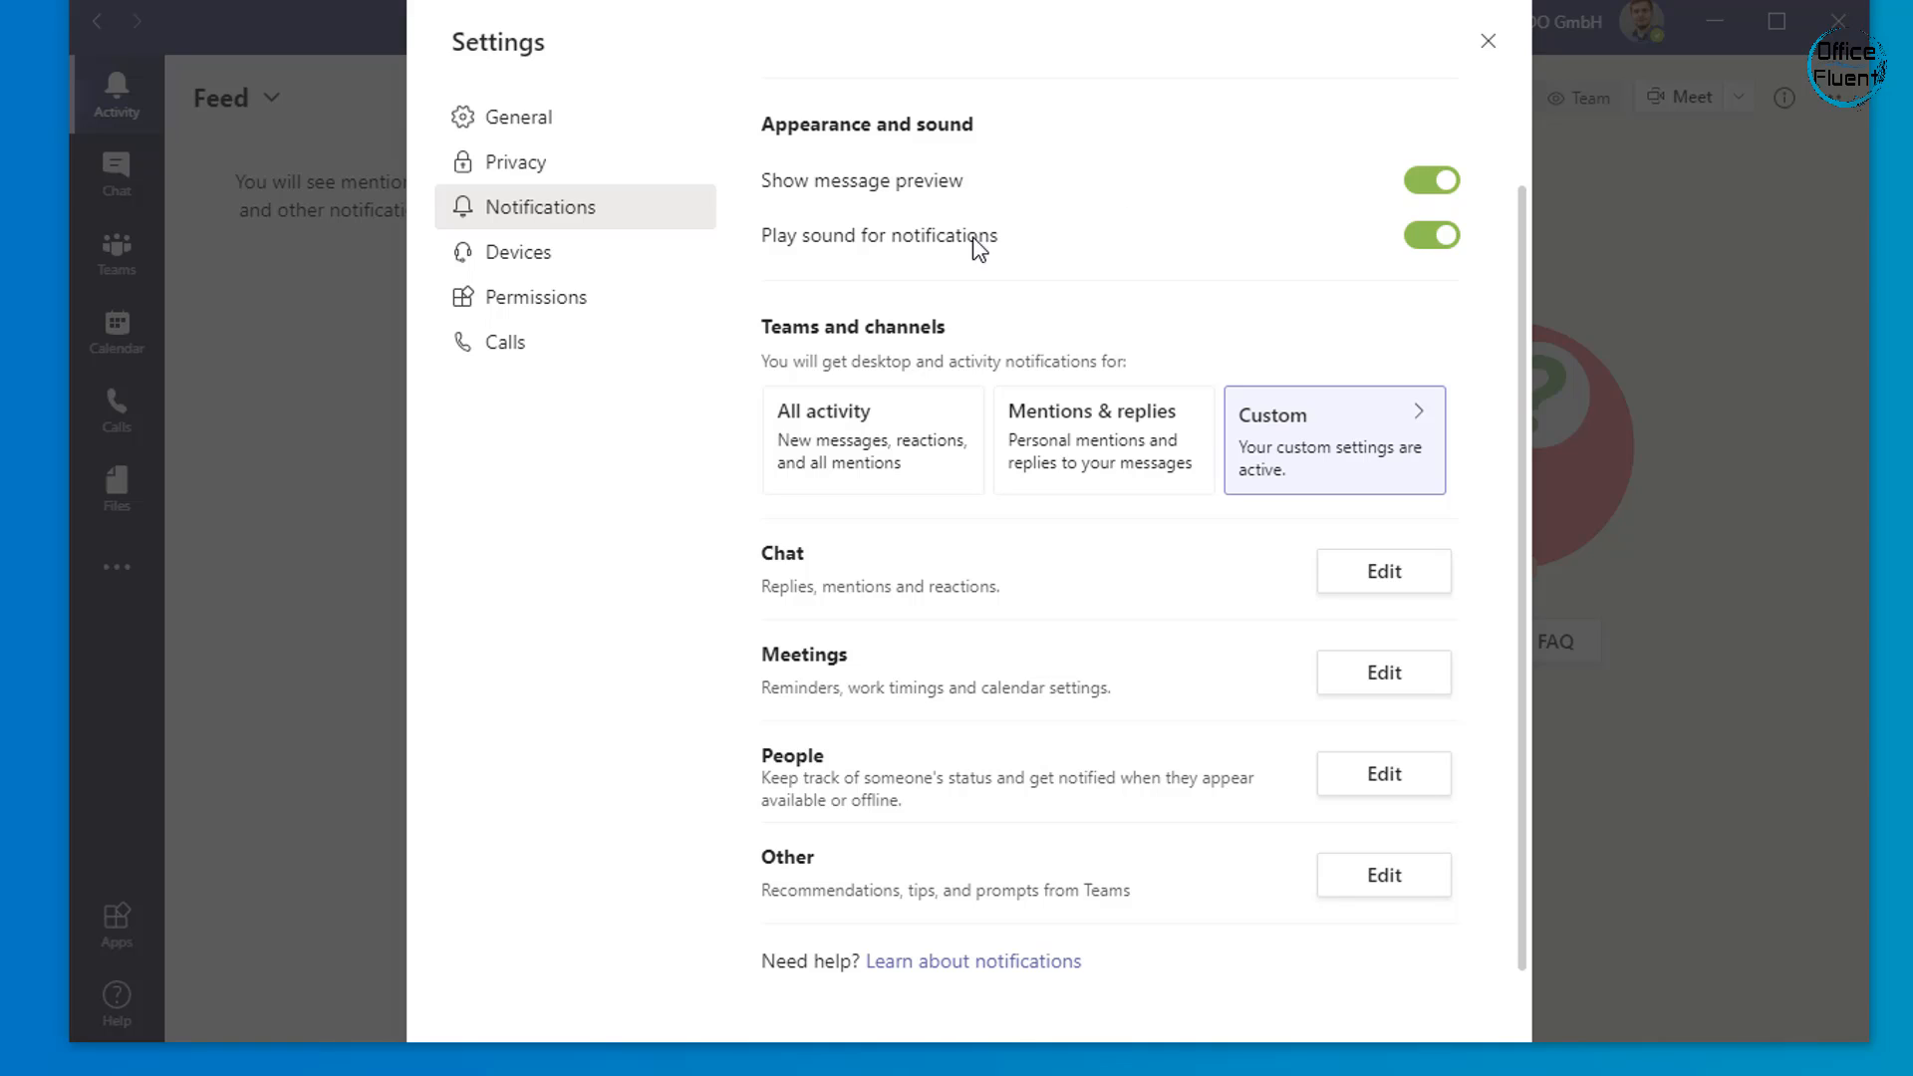
pyautogui.moveTo(760, 239); pyautogui.dragTo(942, 235)
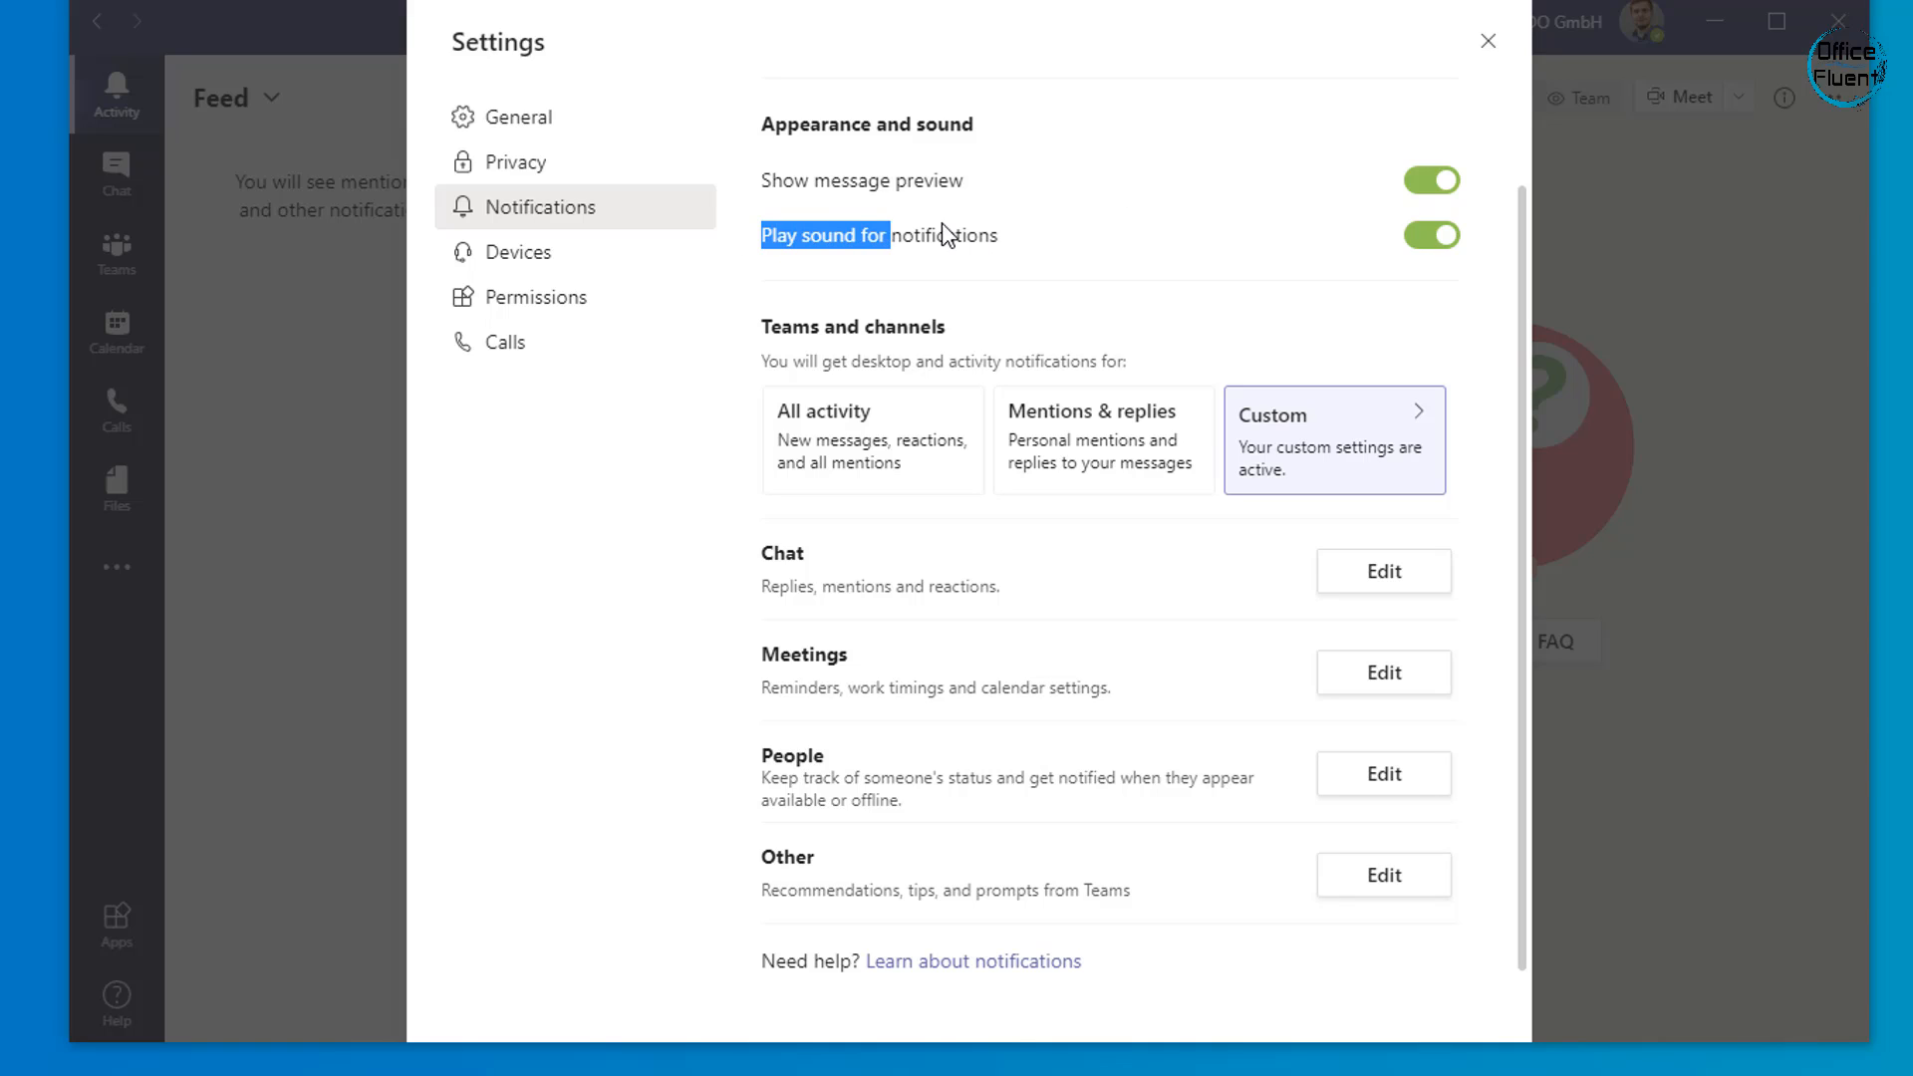
pyautogui.click(1031, 232)
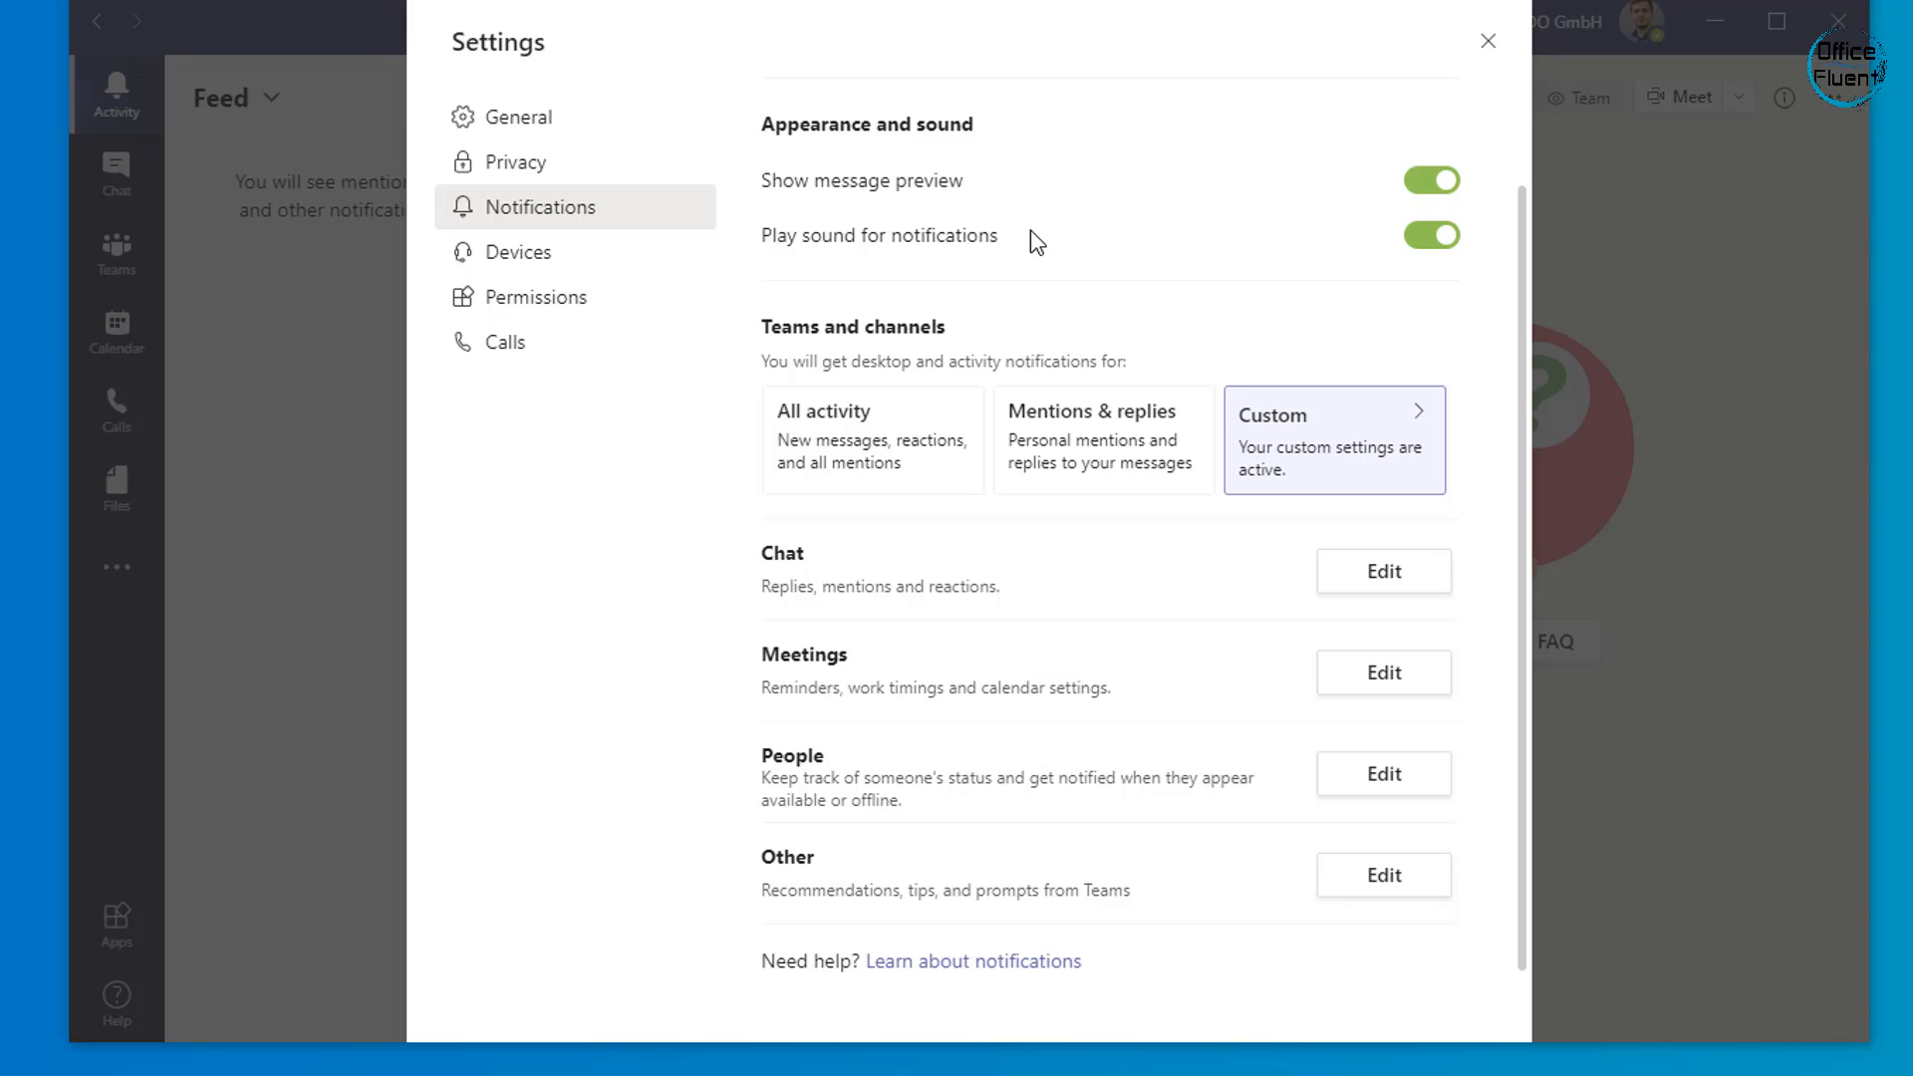
pyautogui.click(1432, 235)
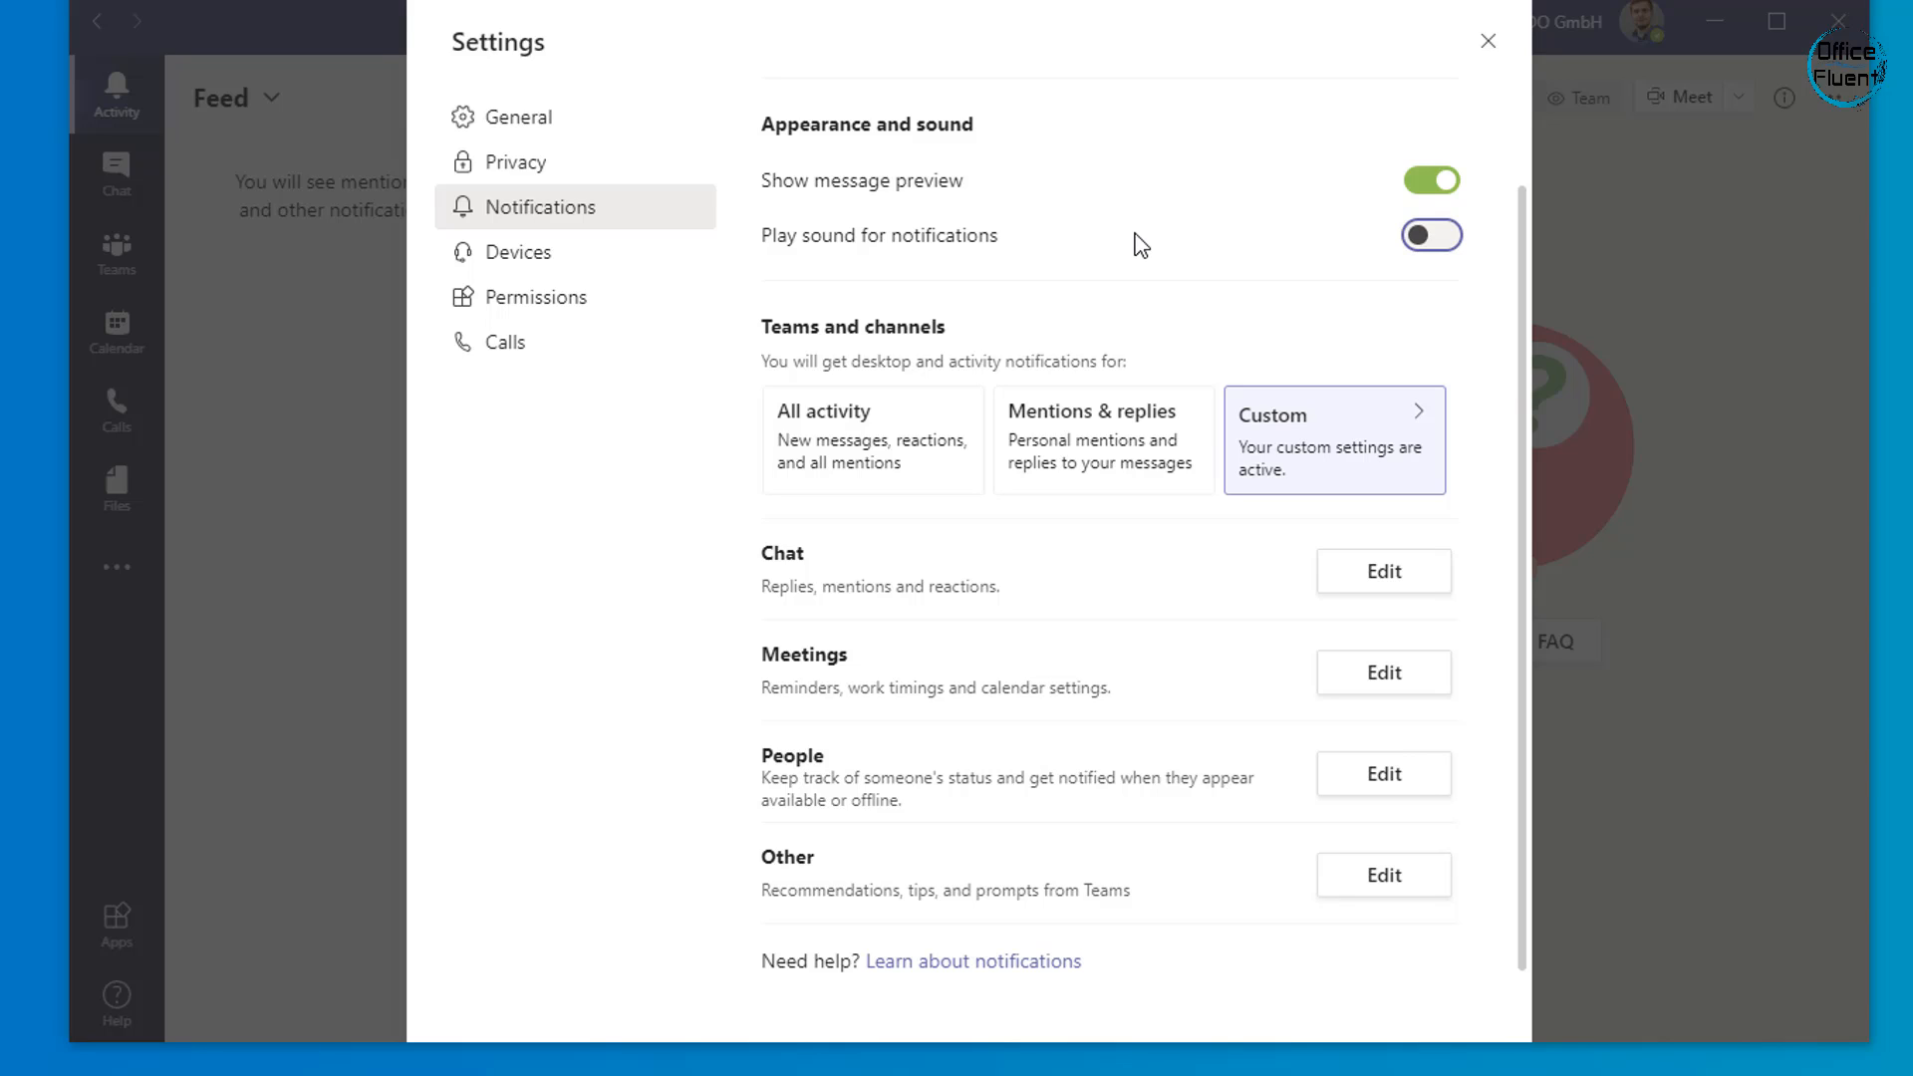
pyautogui.click(1435, 235)
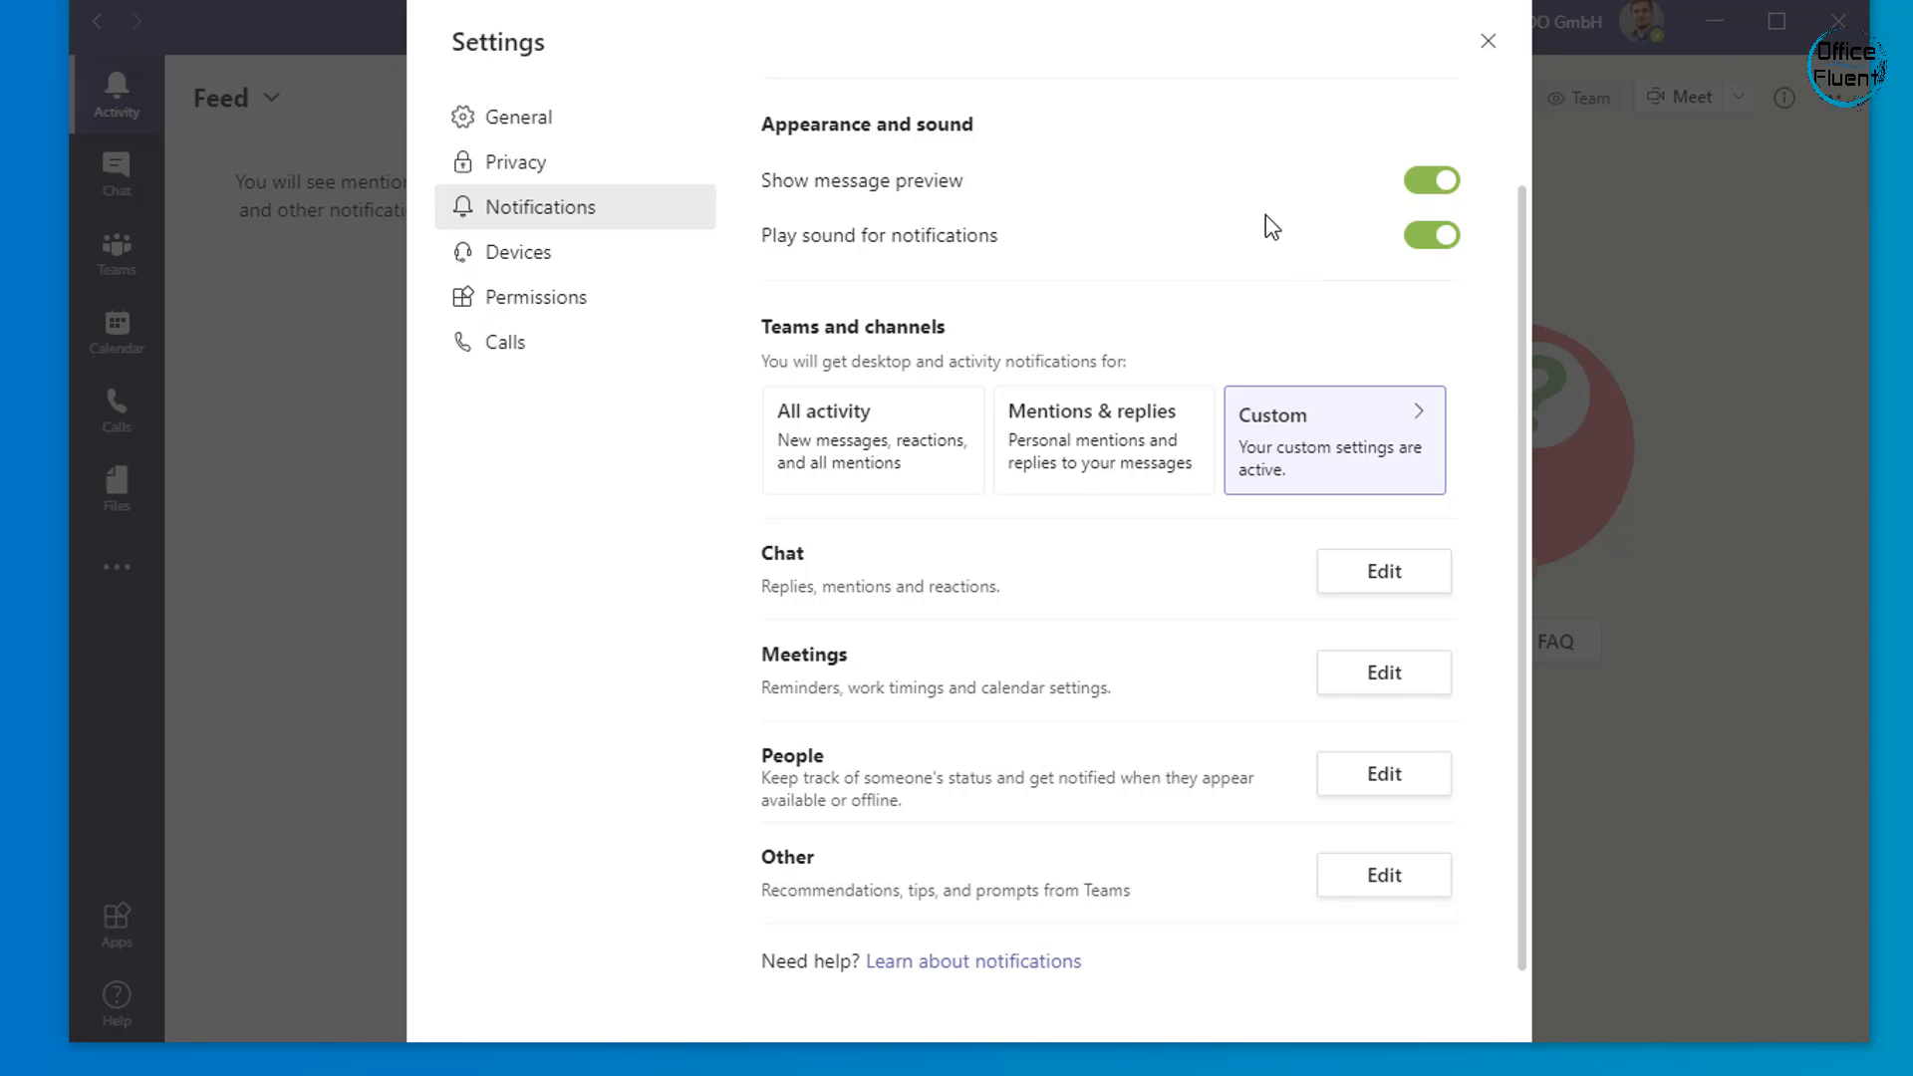
pyautogui.scroll(-1, 1234, 155)
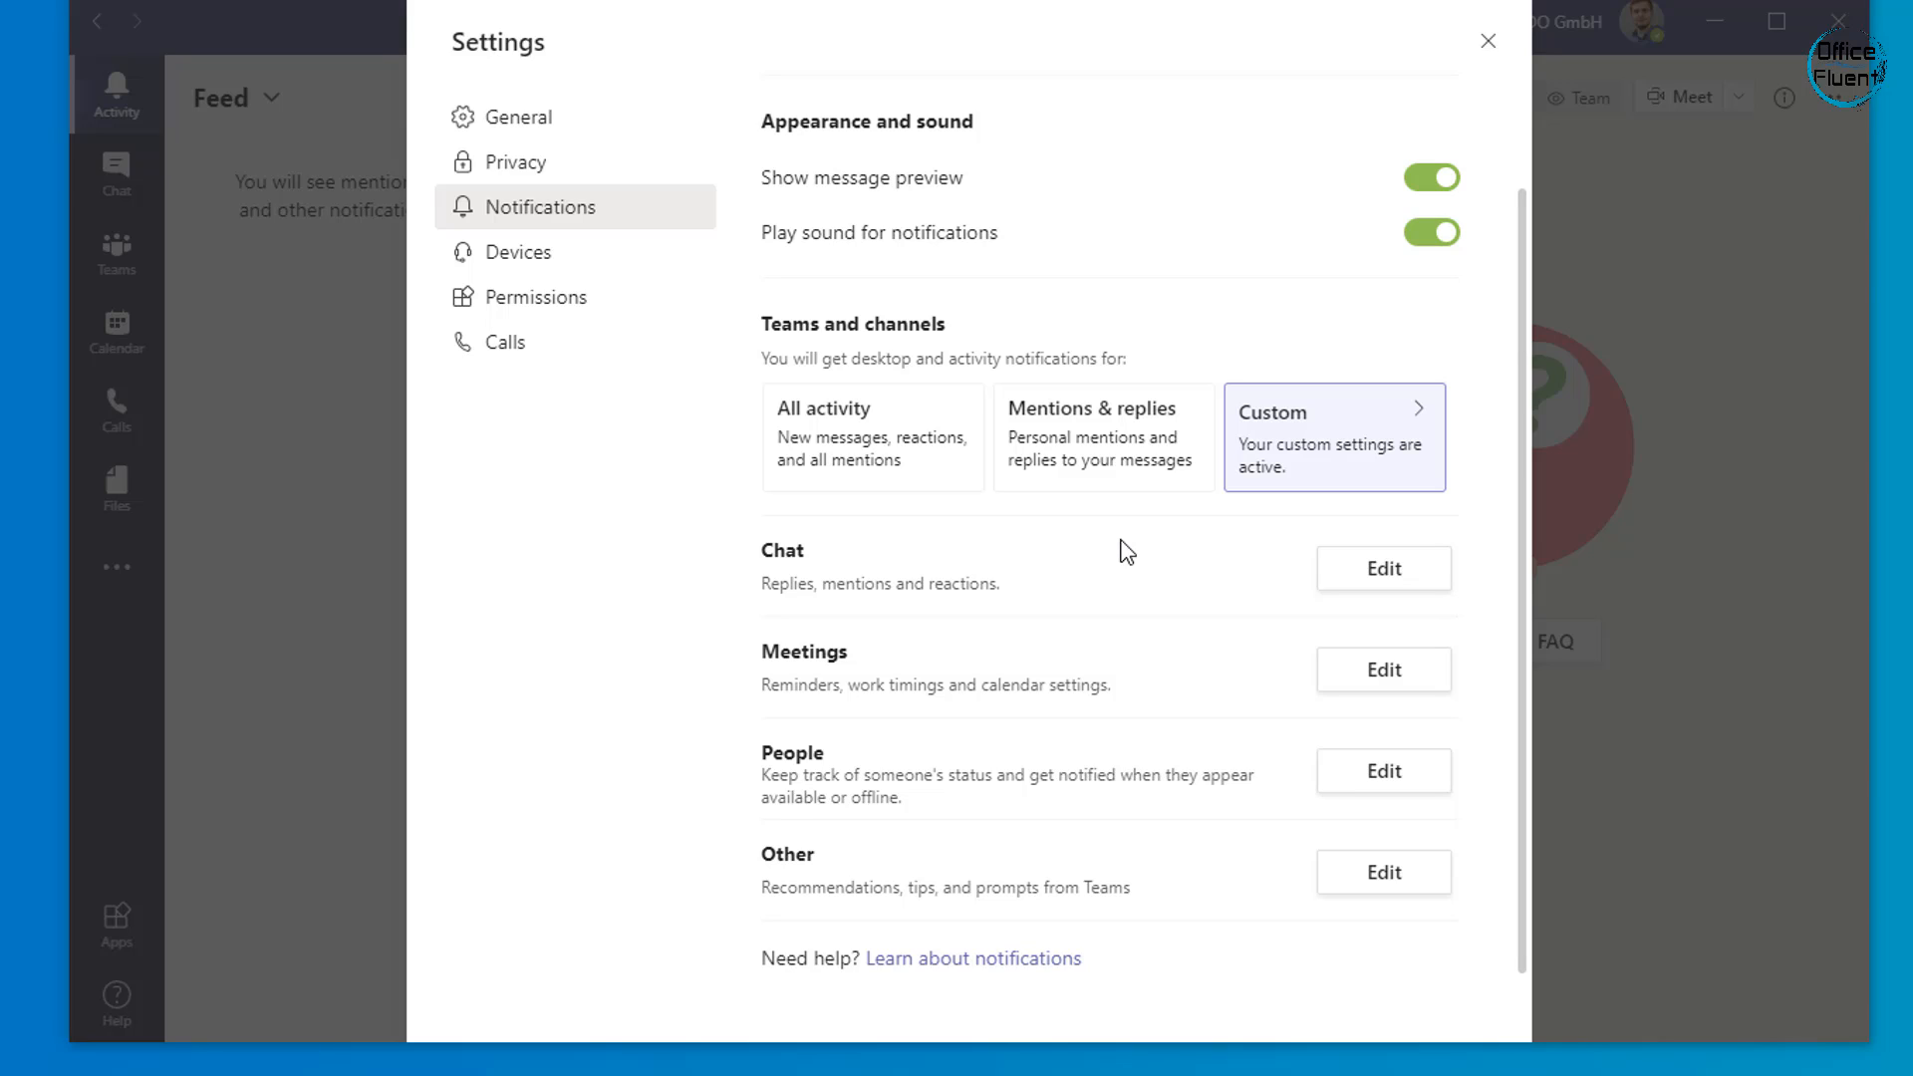
pyautogui.click(1384, 569)
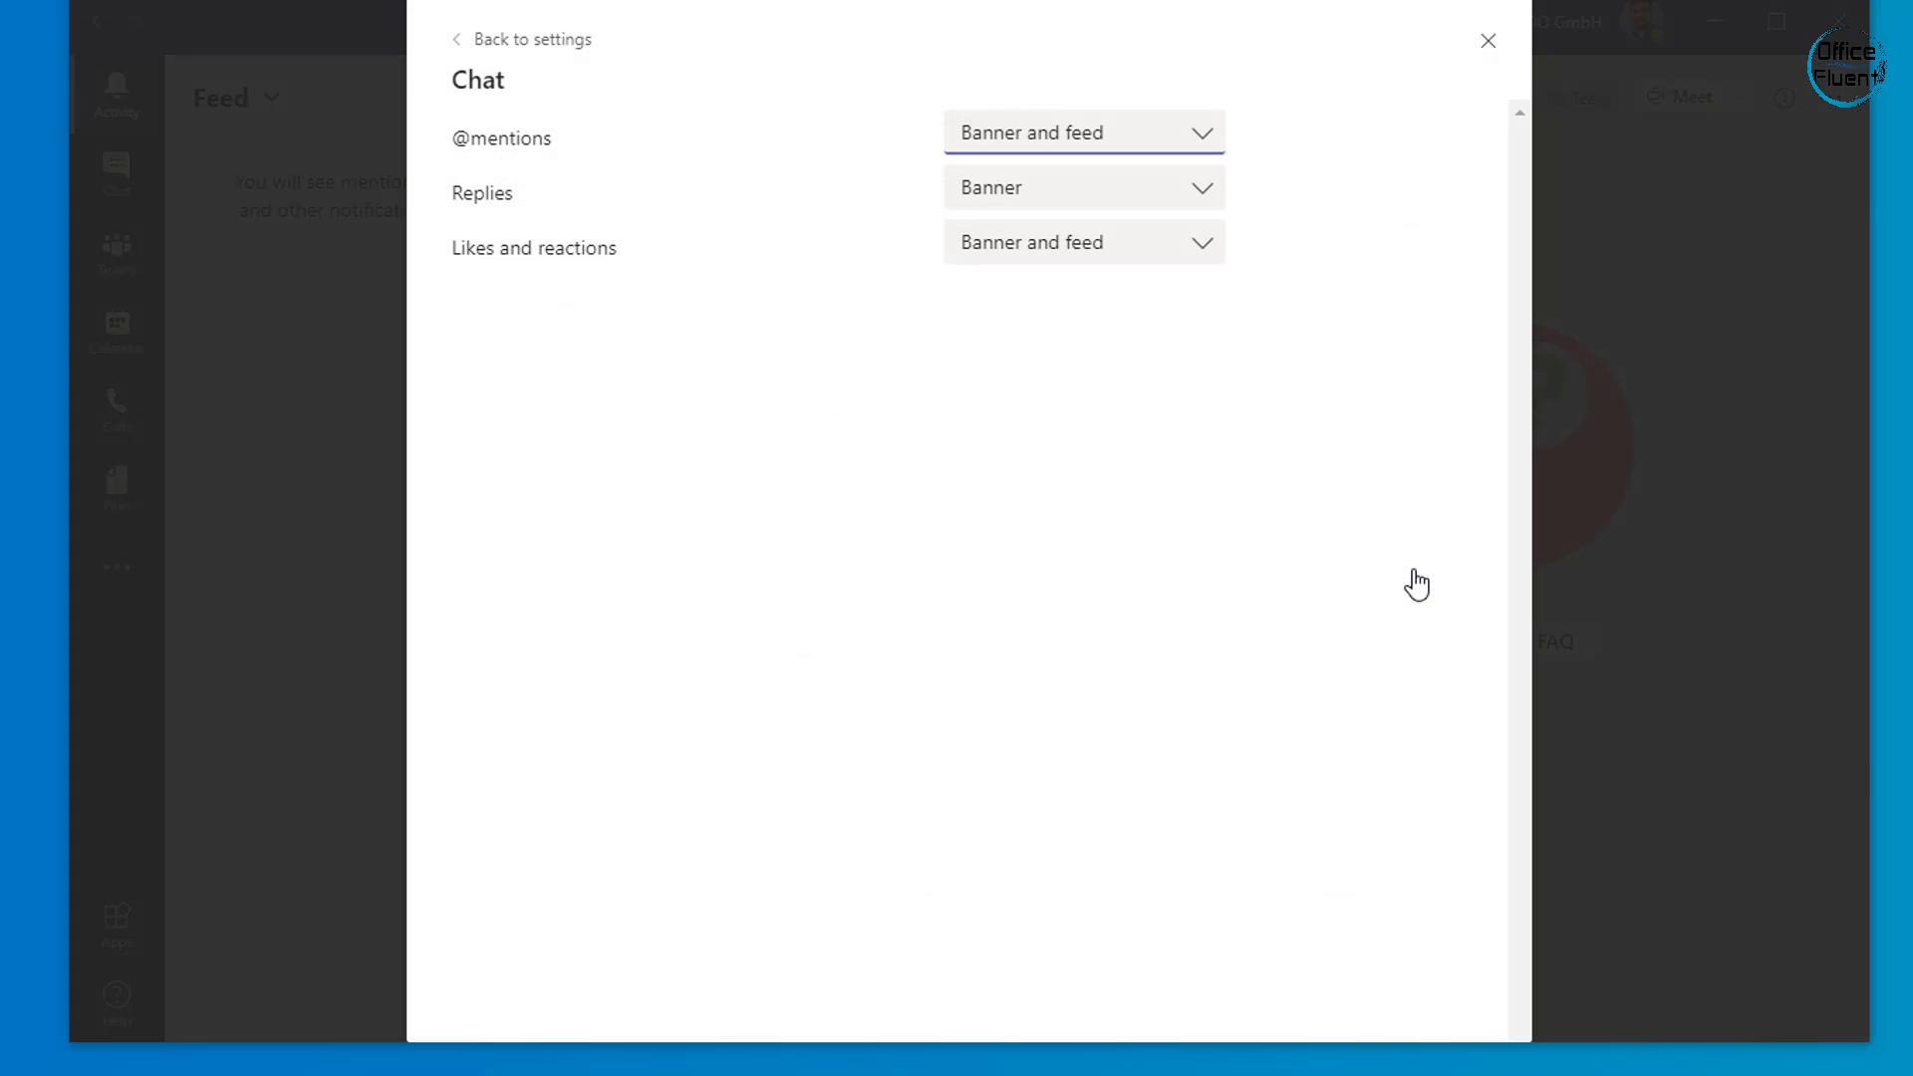
pyautogui.click(814, 127)
pyautogui.click(1190, 133)
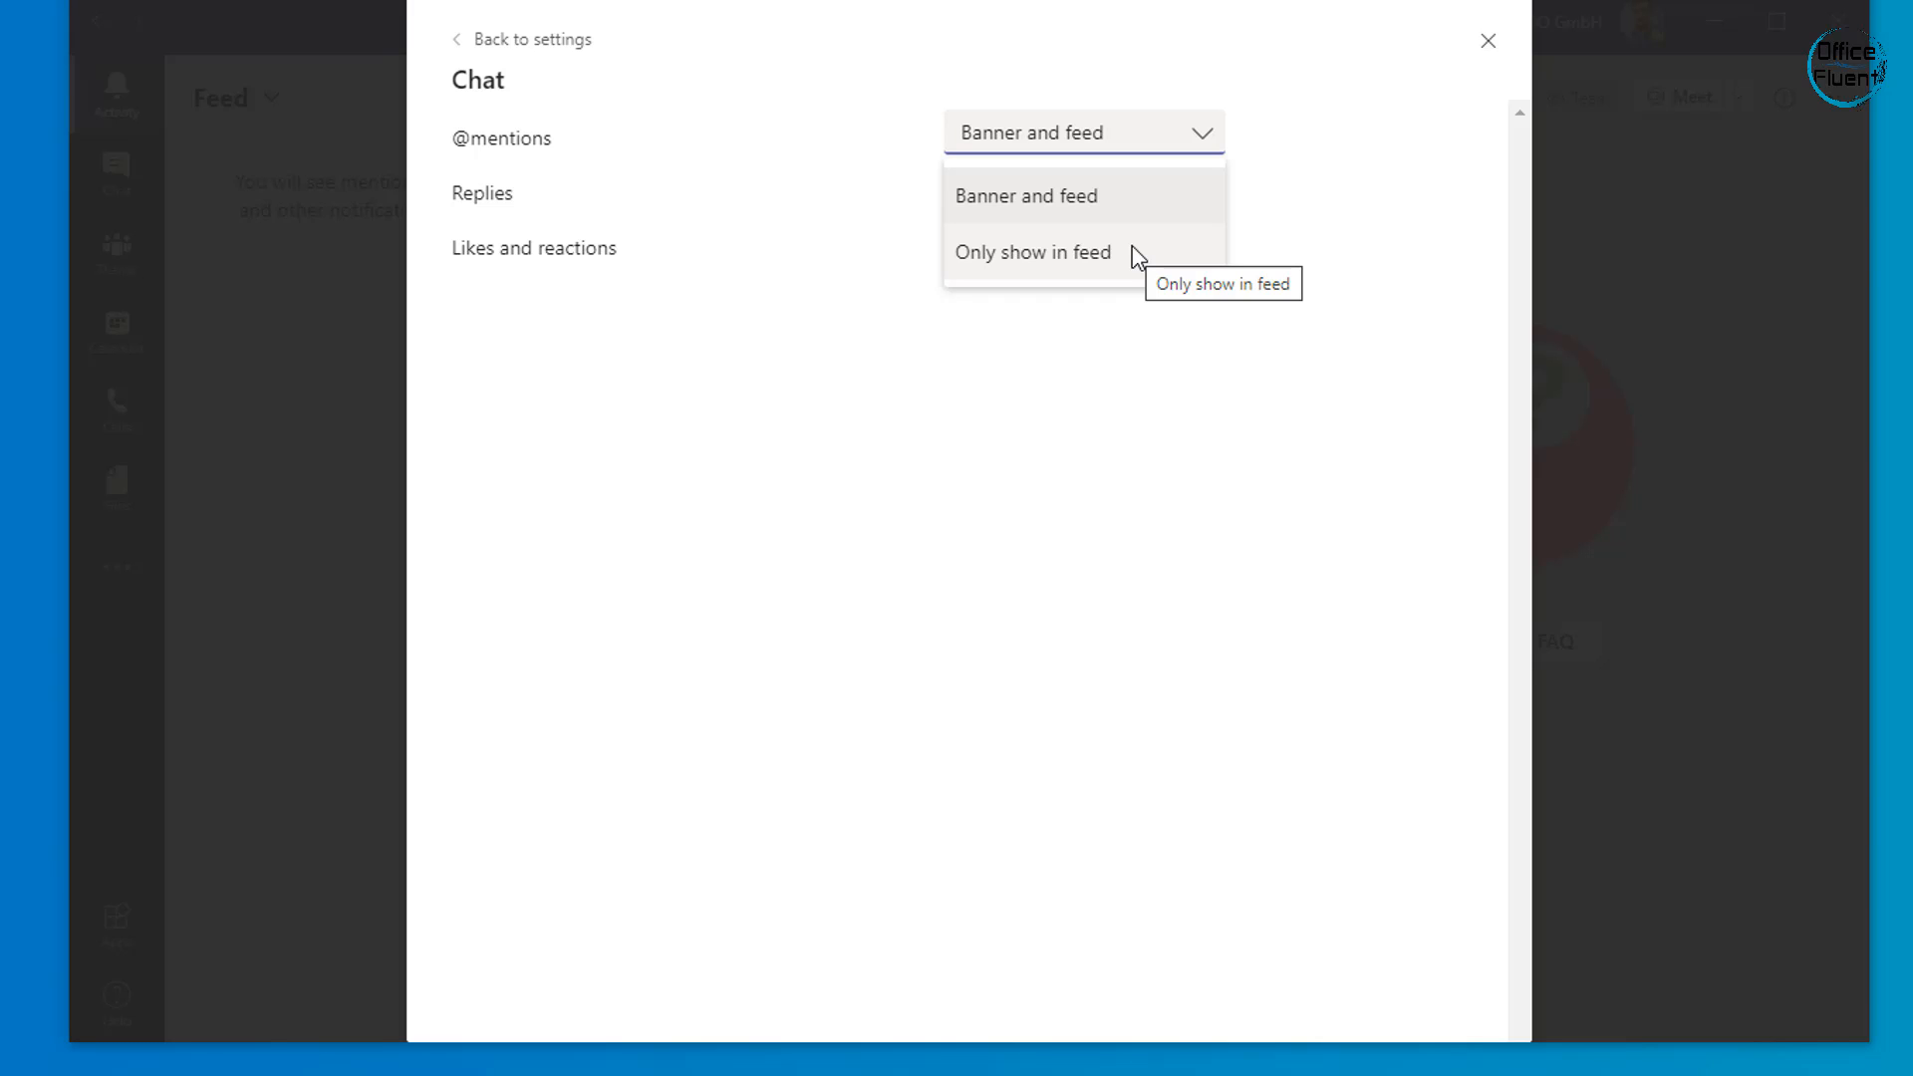
pyautogui.click(1135, 142)
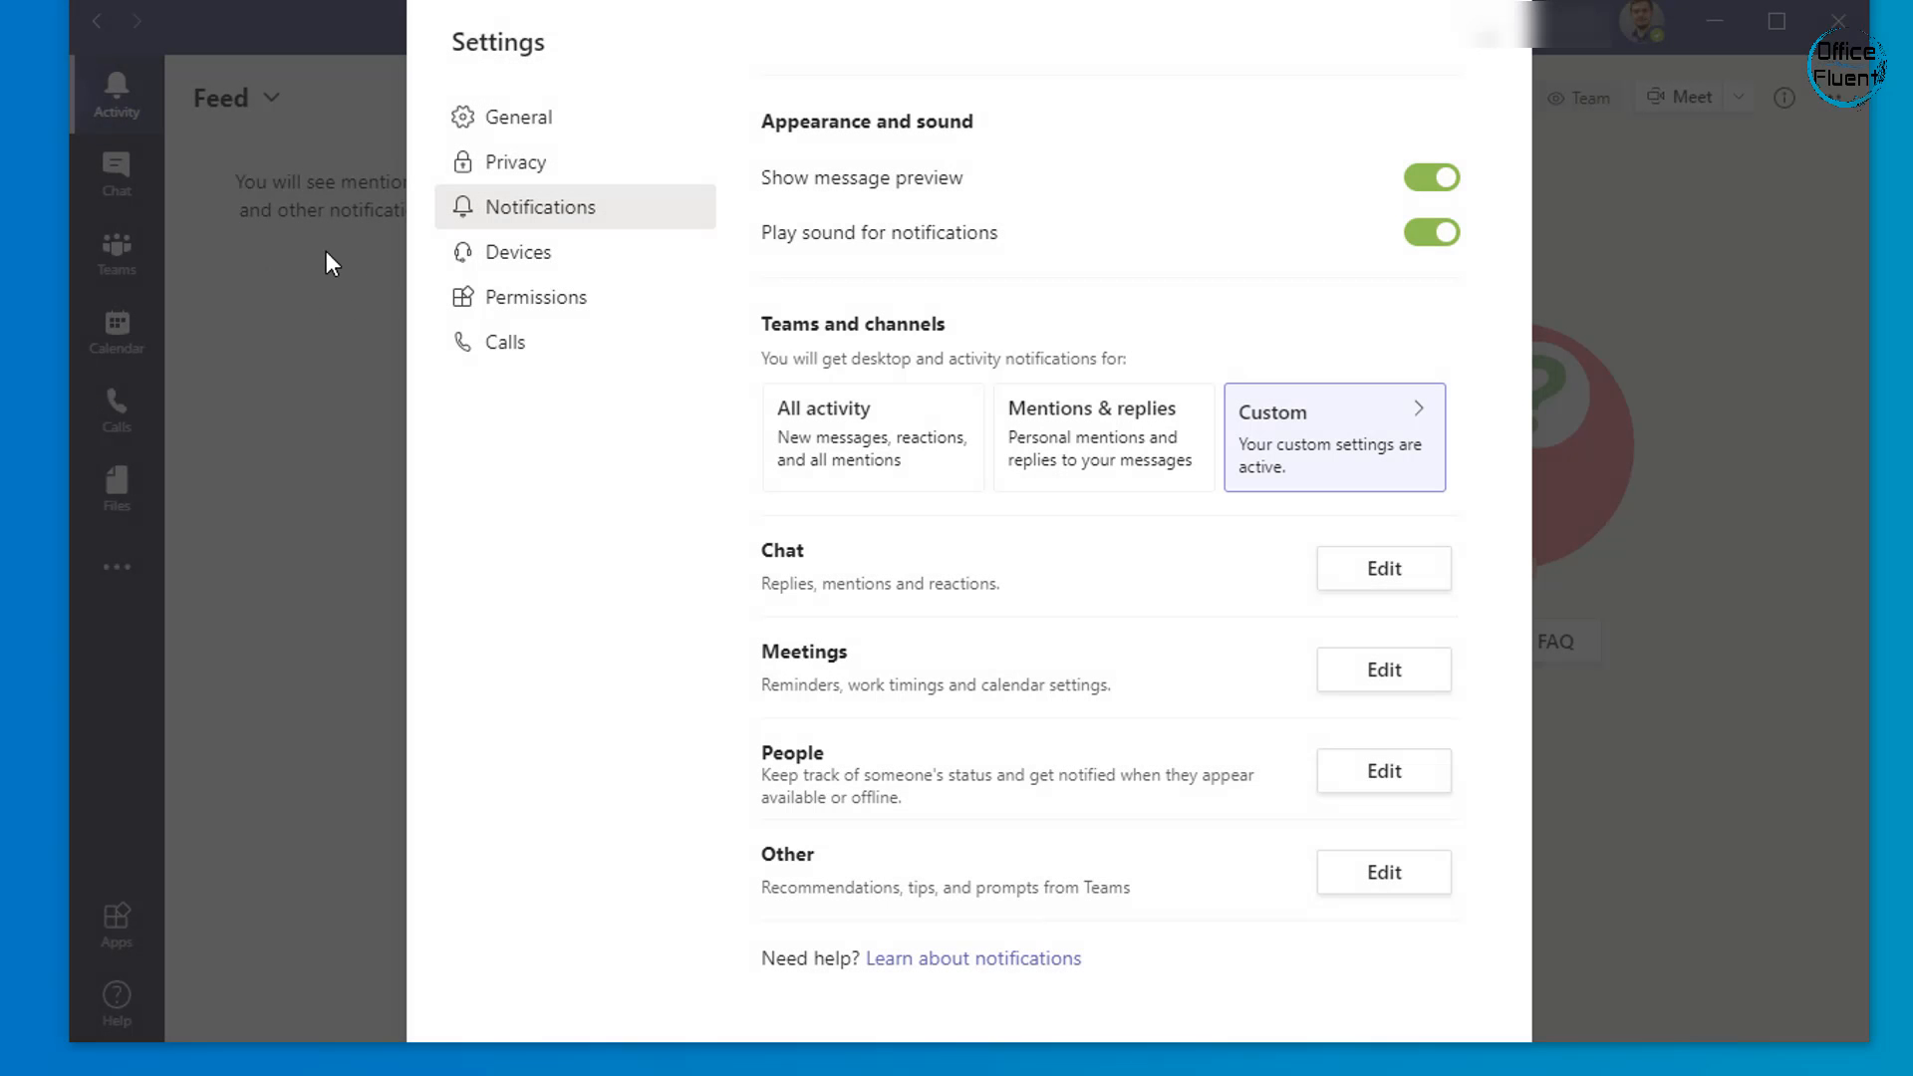
pyautogui.click(326, 252)
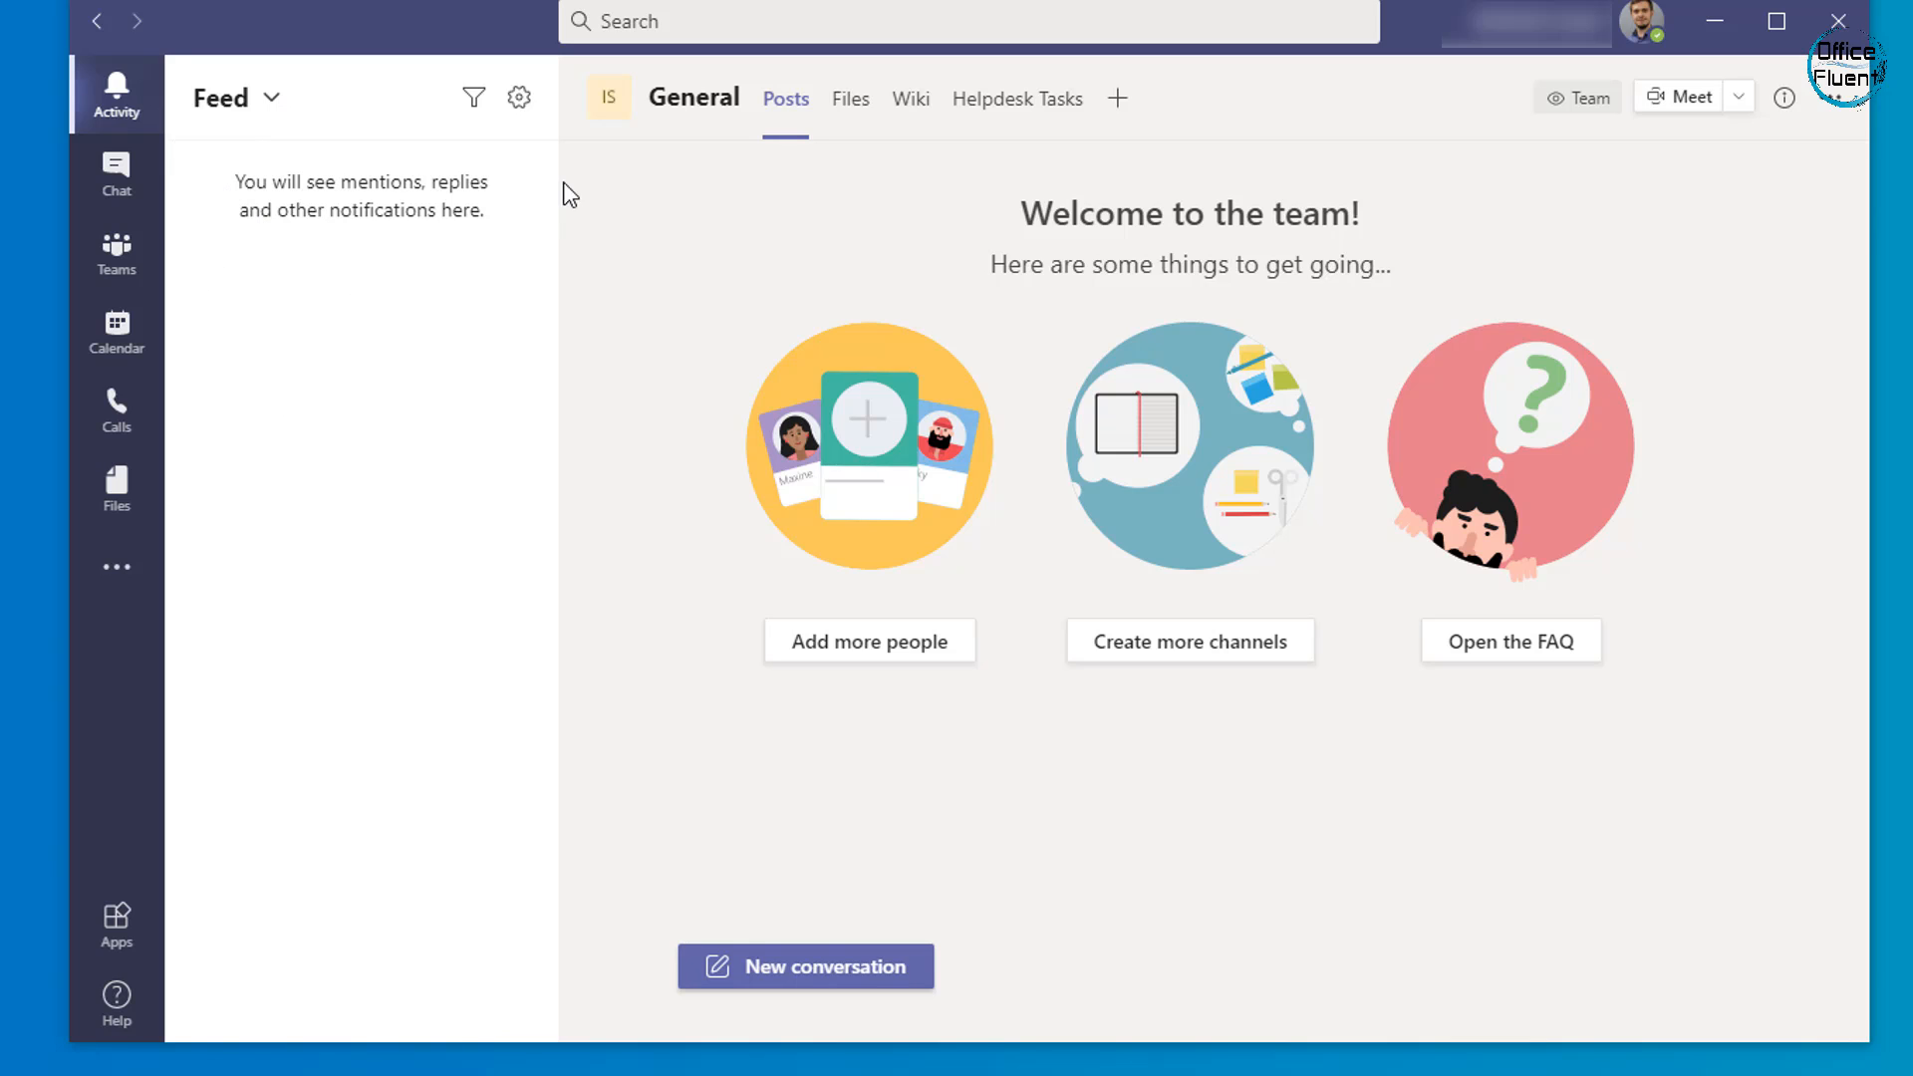
# - Reopen the chat notification settings and choose Banner for replies
pyautogui.click(1541, 40)
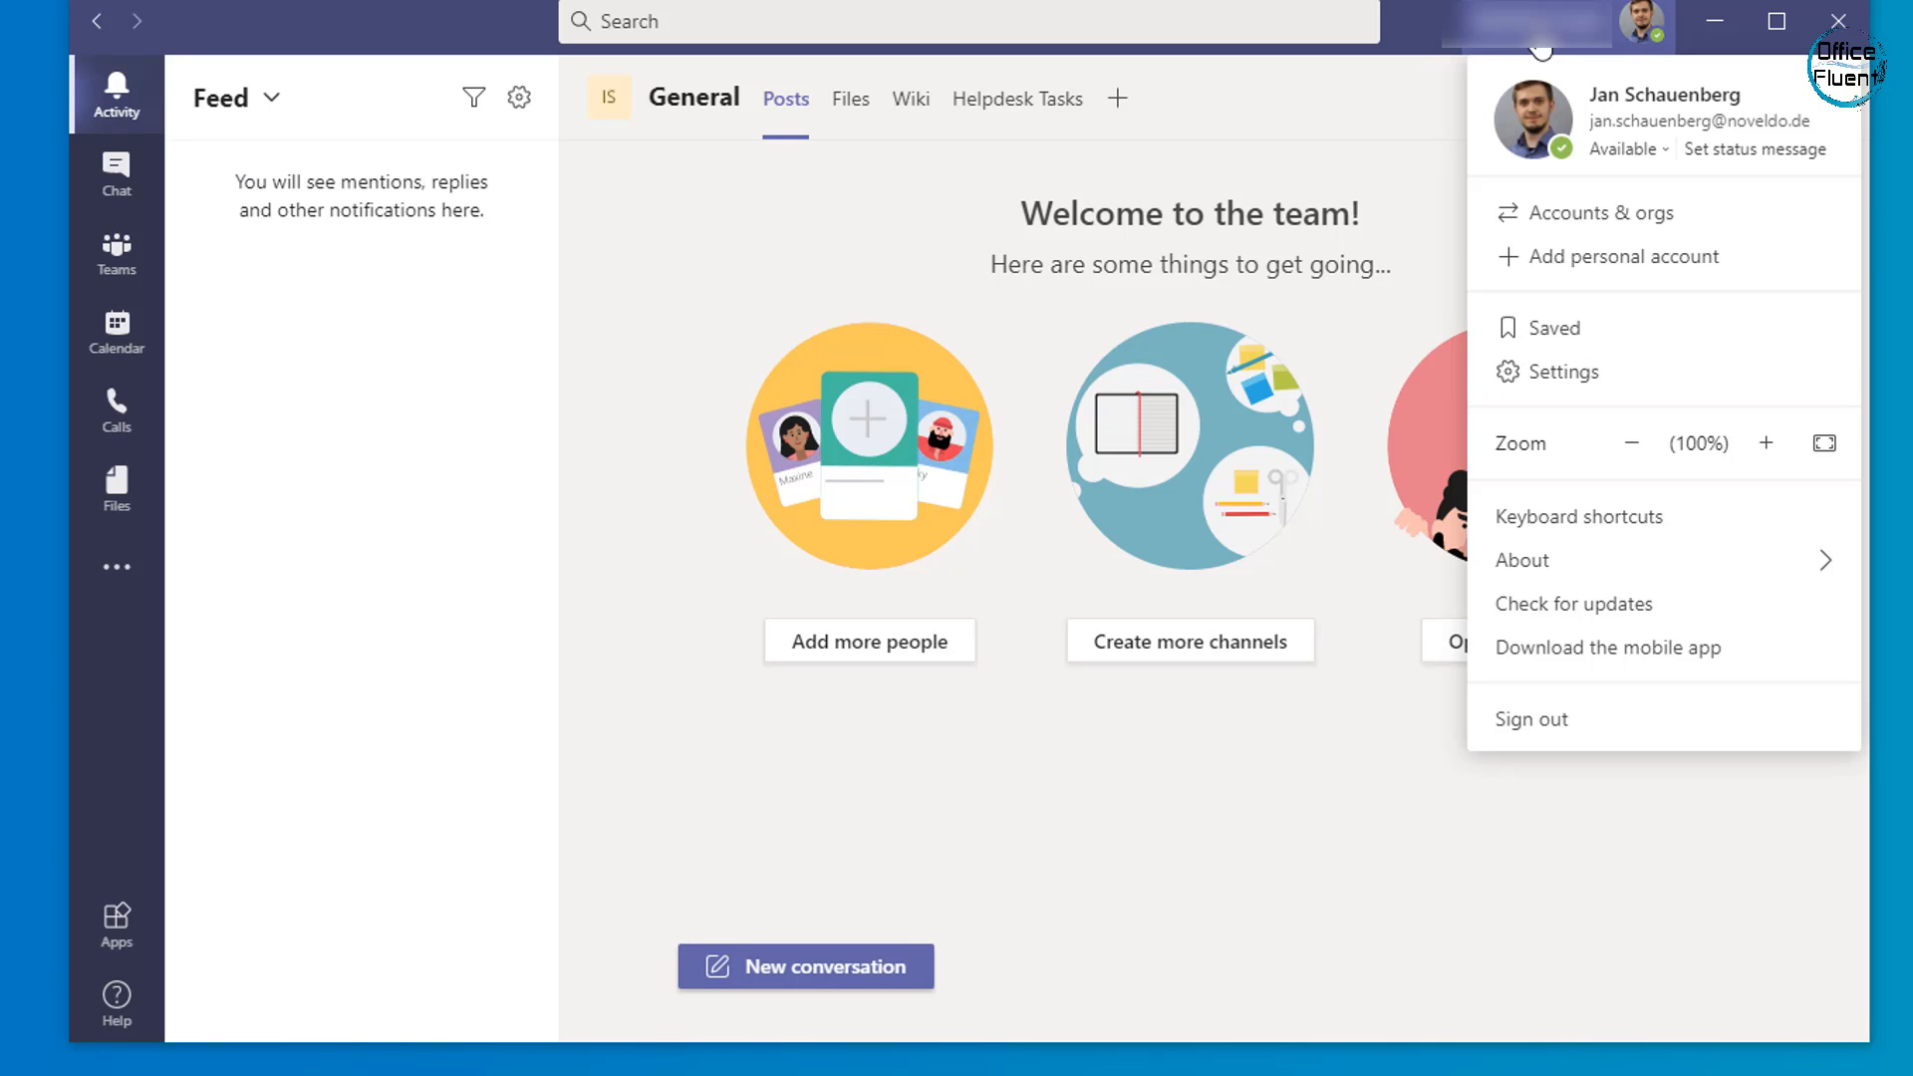
pyautogui.click(1580, 373)
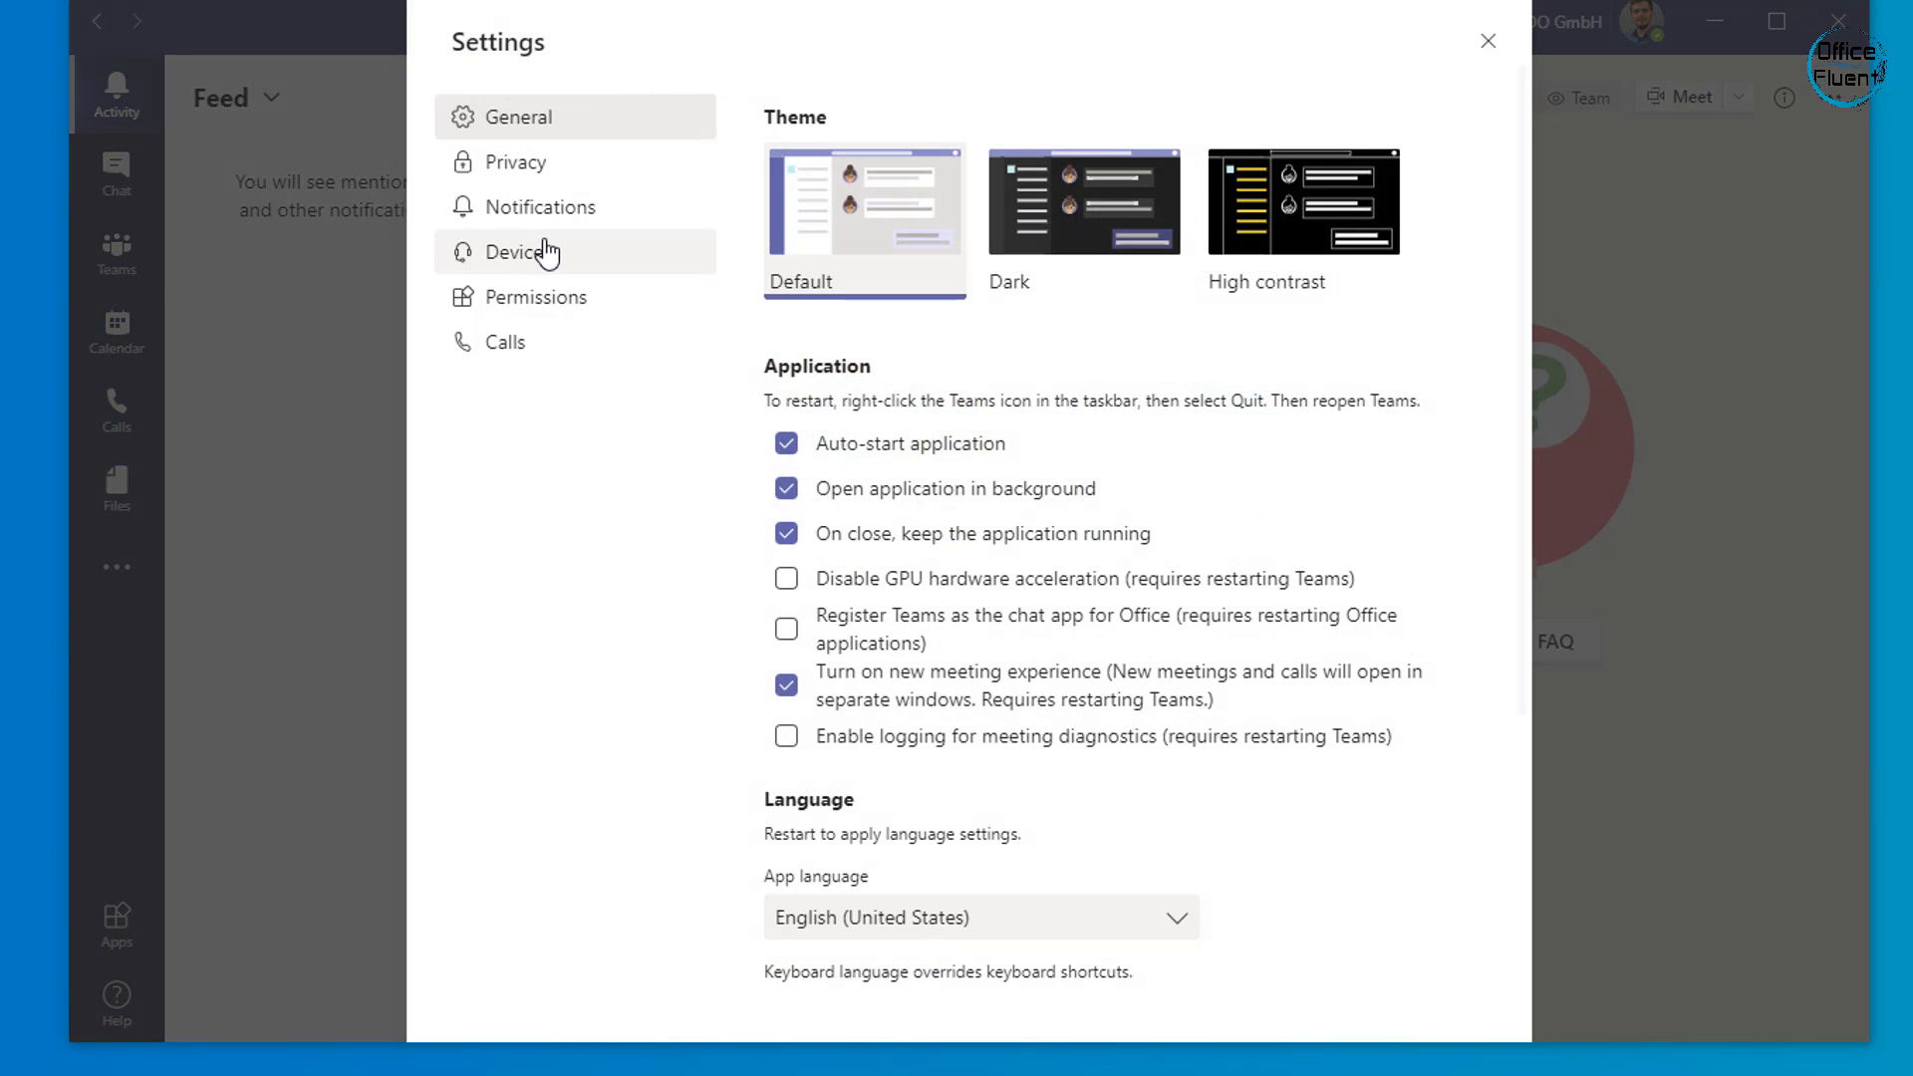
pyautogui.click(538, 206)
pyautogui.click(1380, 713)
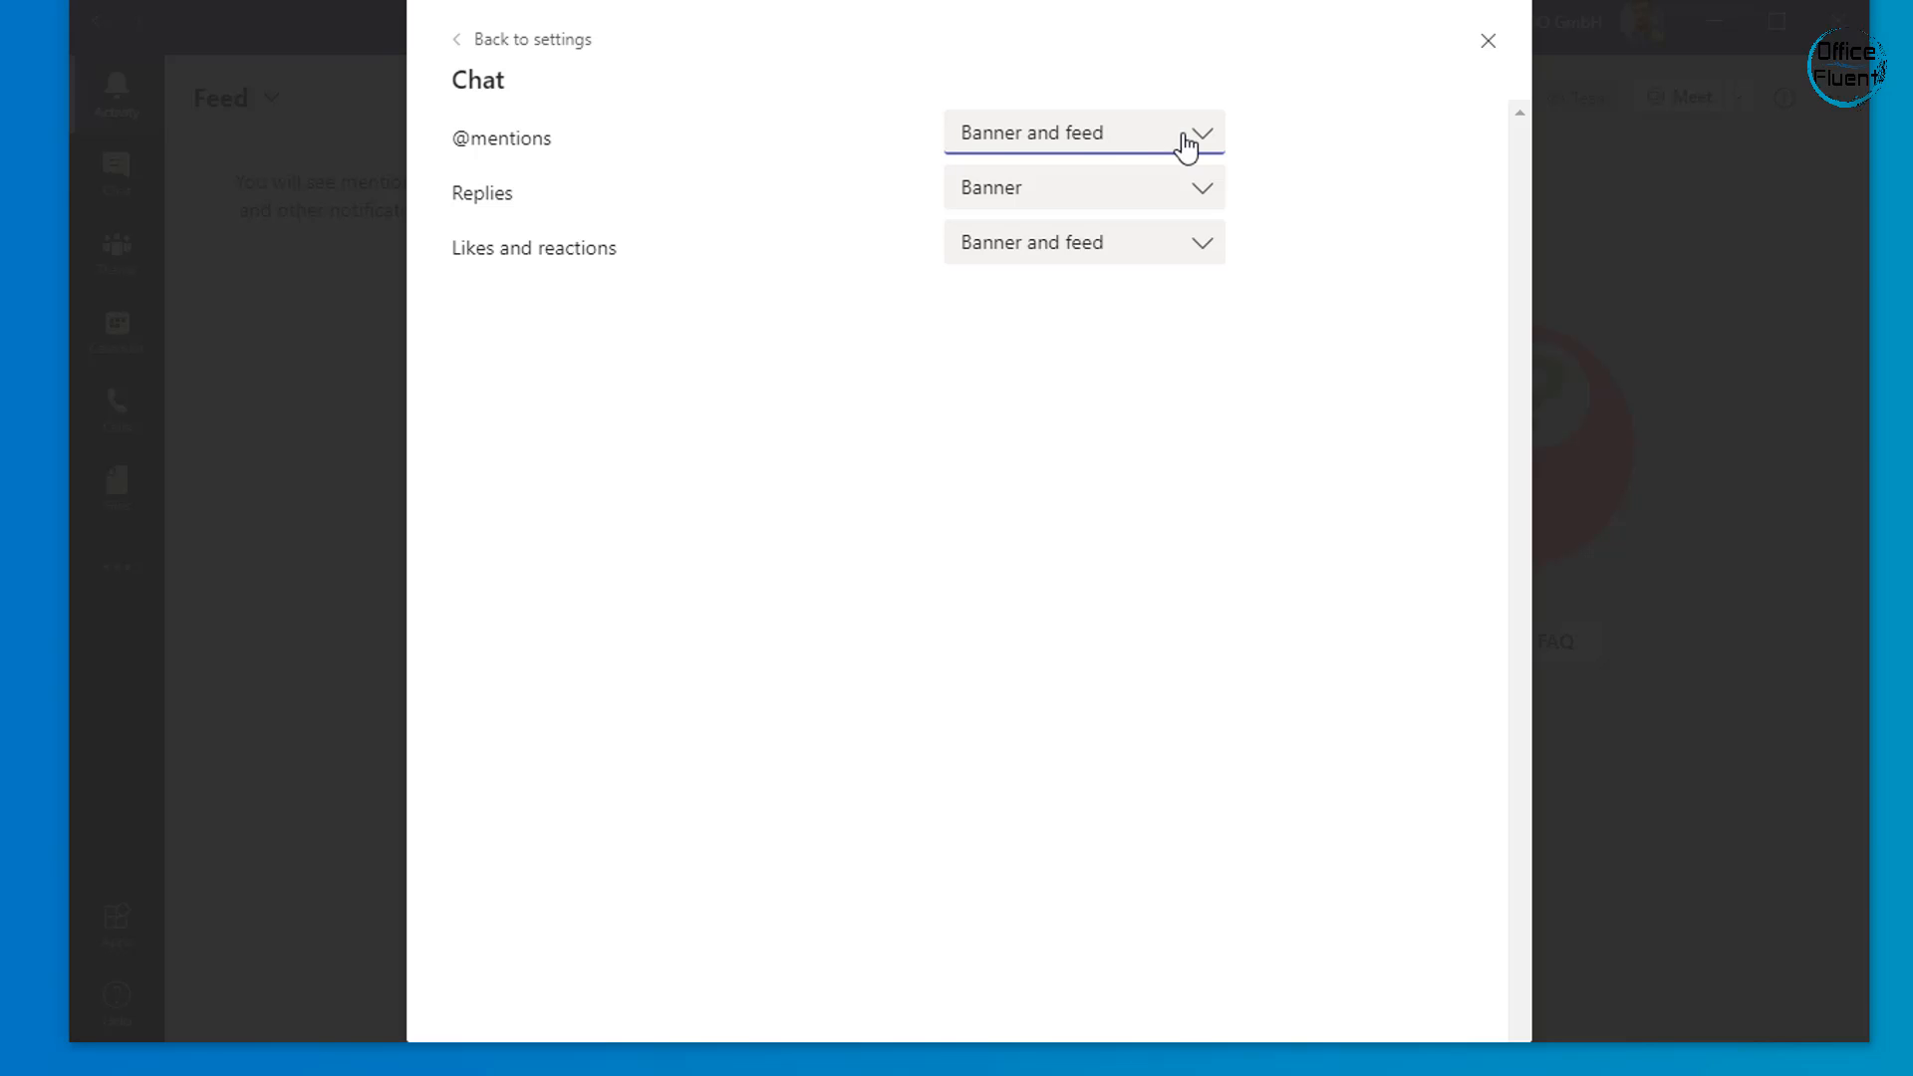
pyautogui.click(1313, 141)
pyautogui.click(1193, 194)
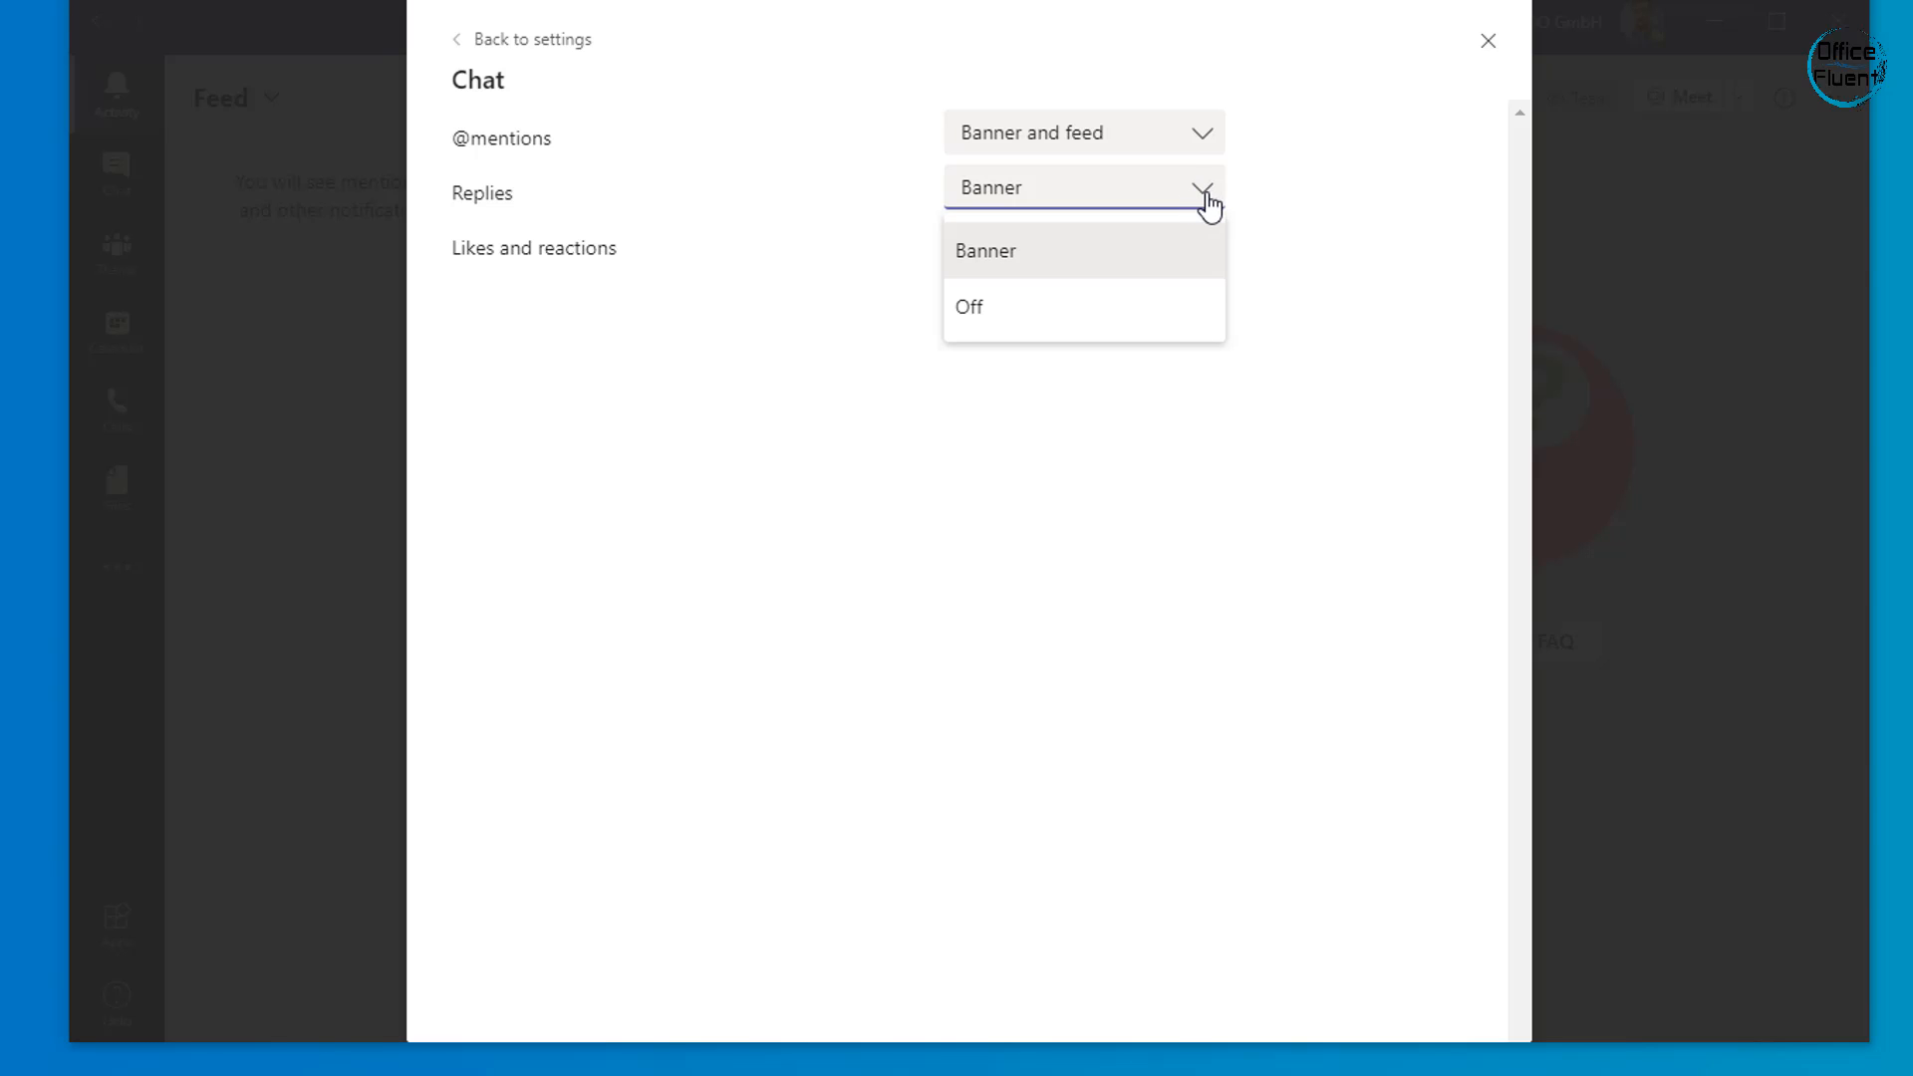
pyautogui.click(1120, 251)
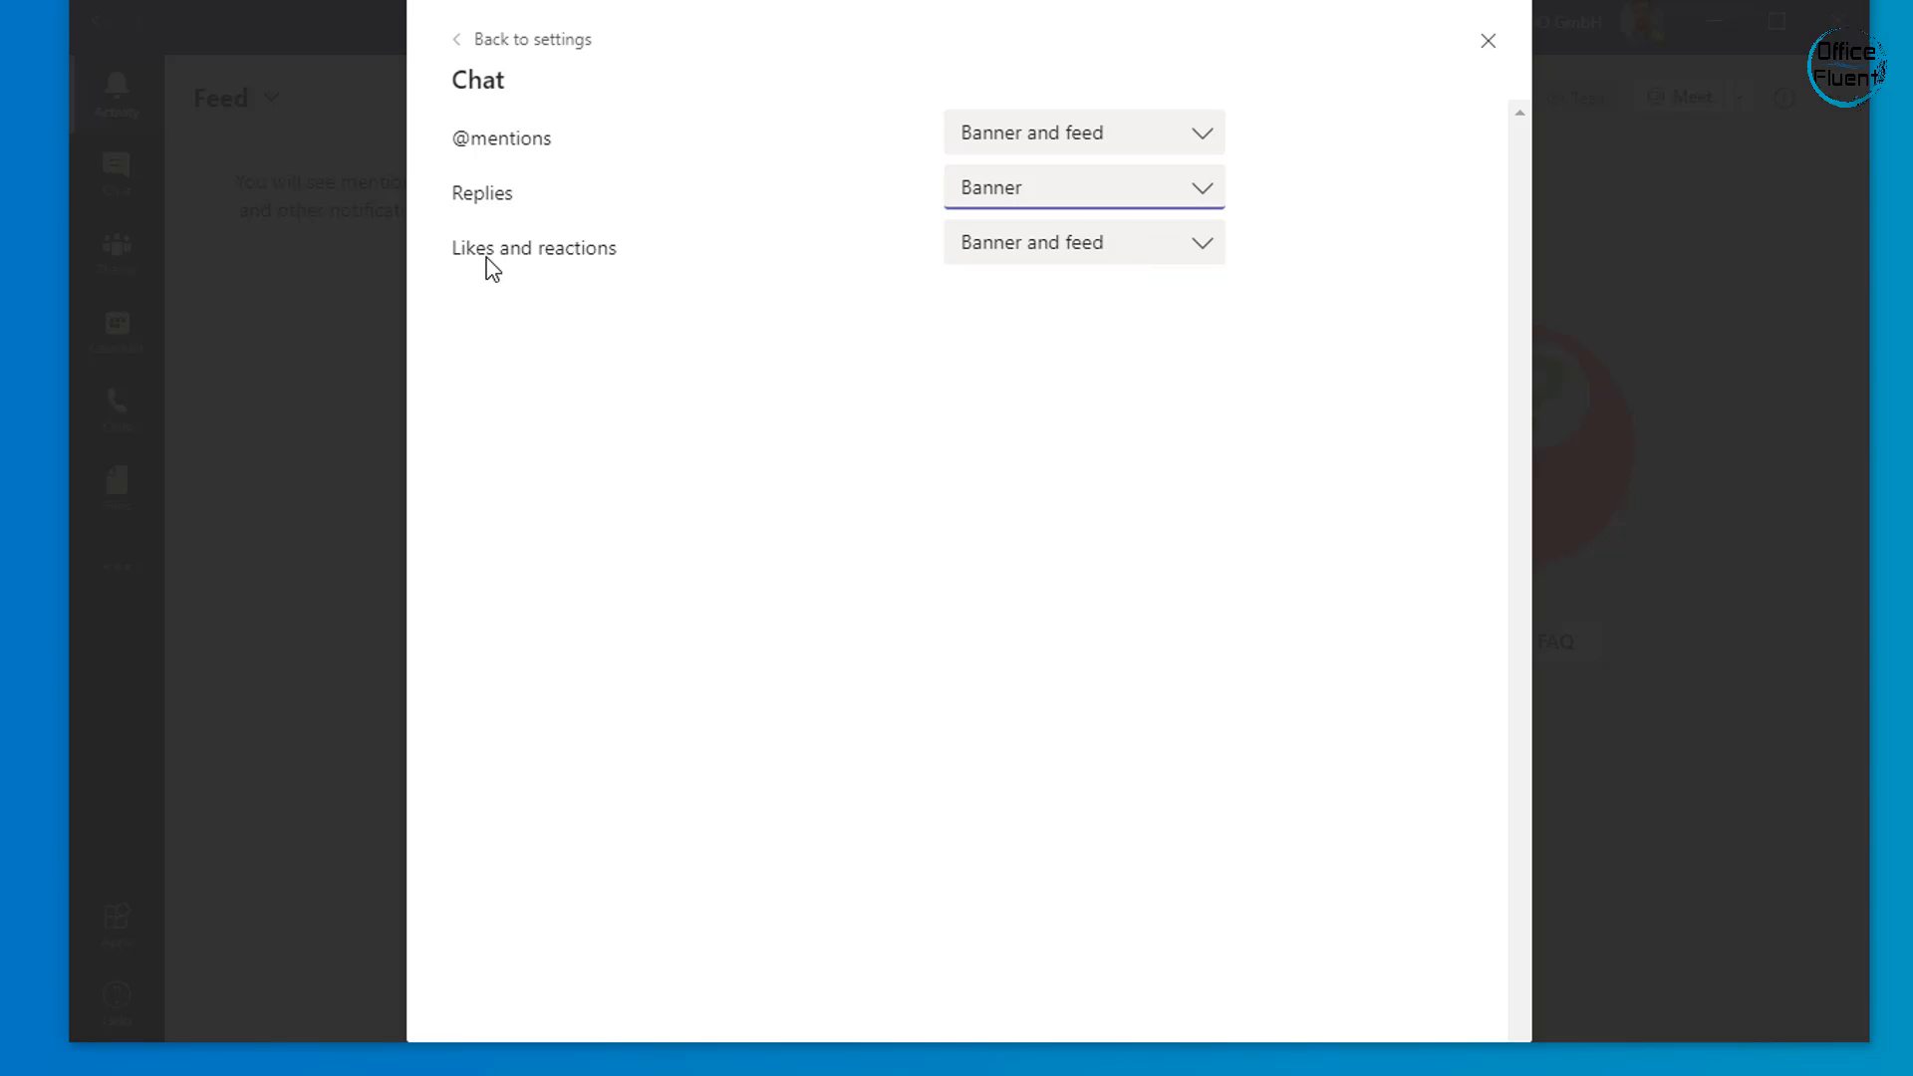
# - Set chat notifications for likes and reactions to Only show in feed and return to the notification settings
pyautogui.click(1132, 247)
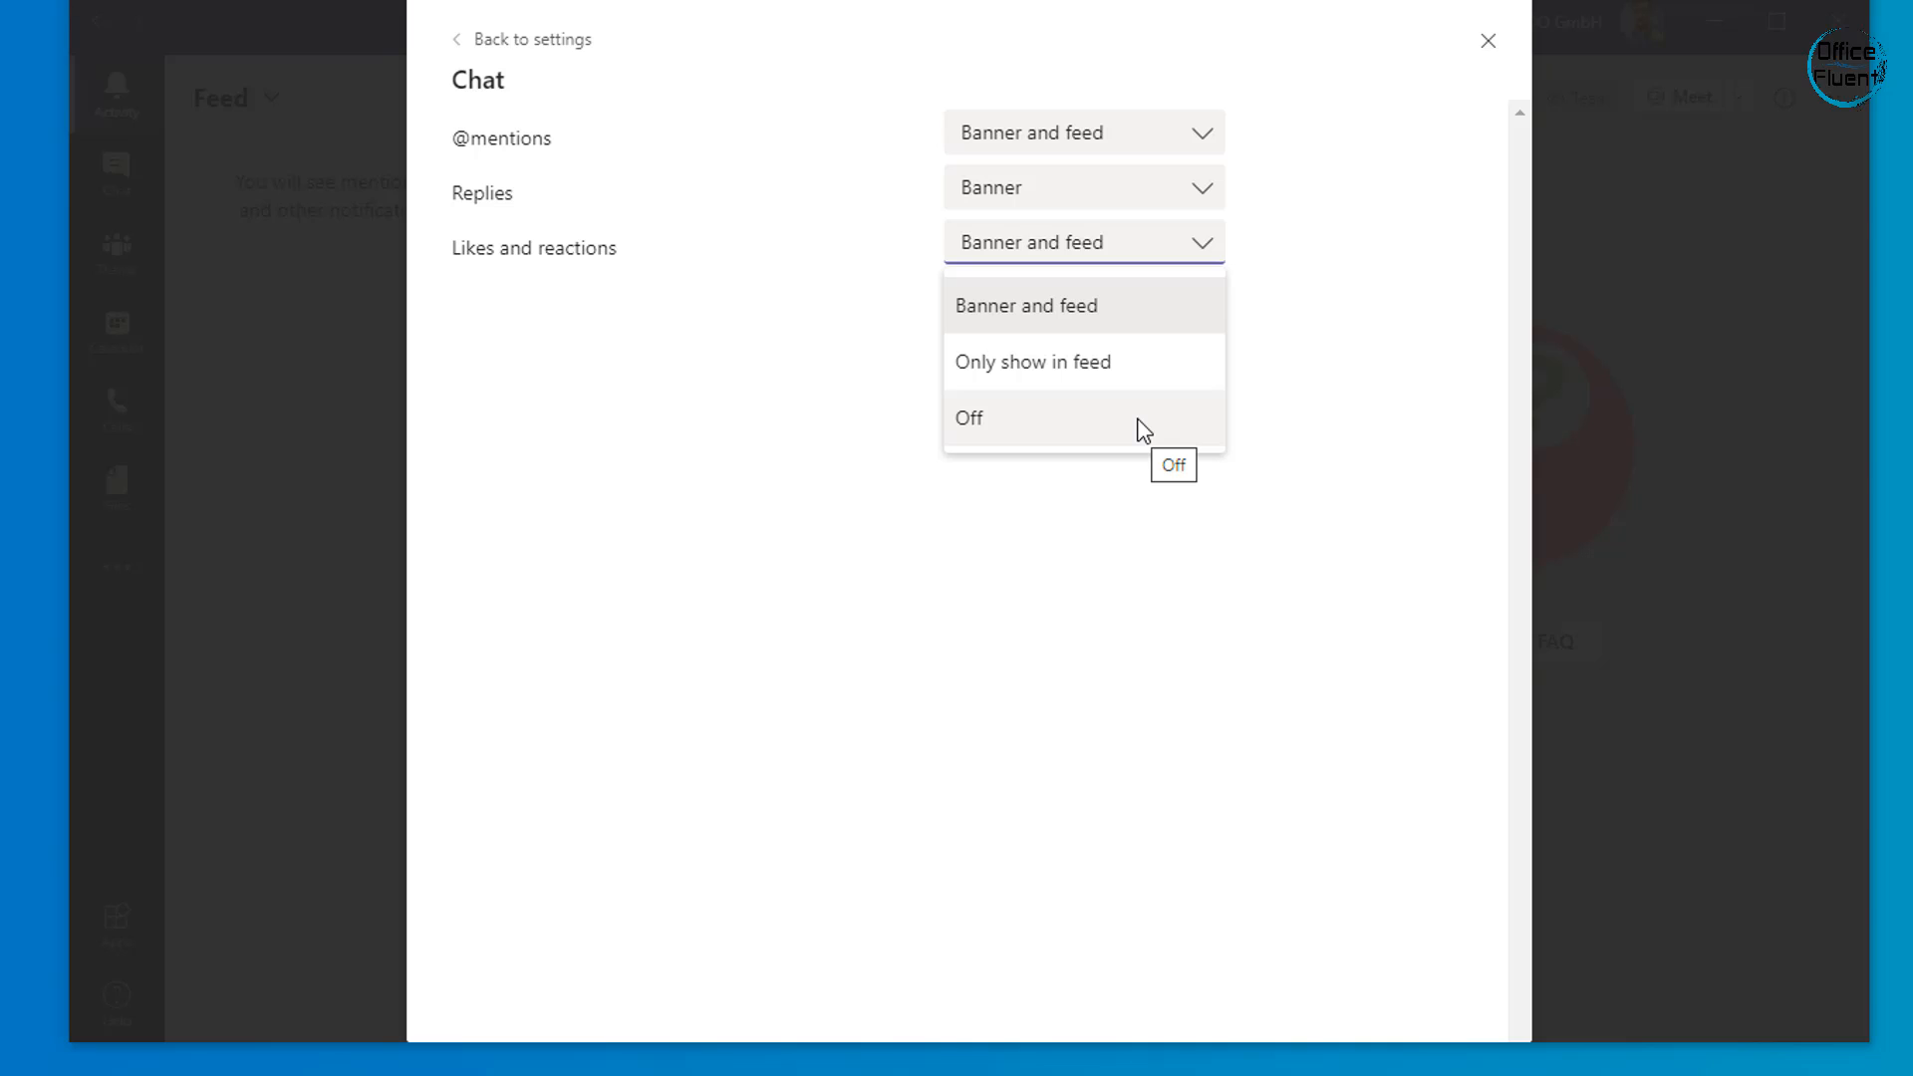
pyautogui.click(1140, 364)
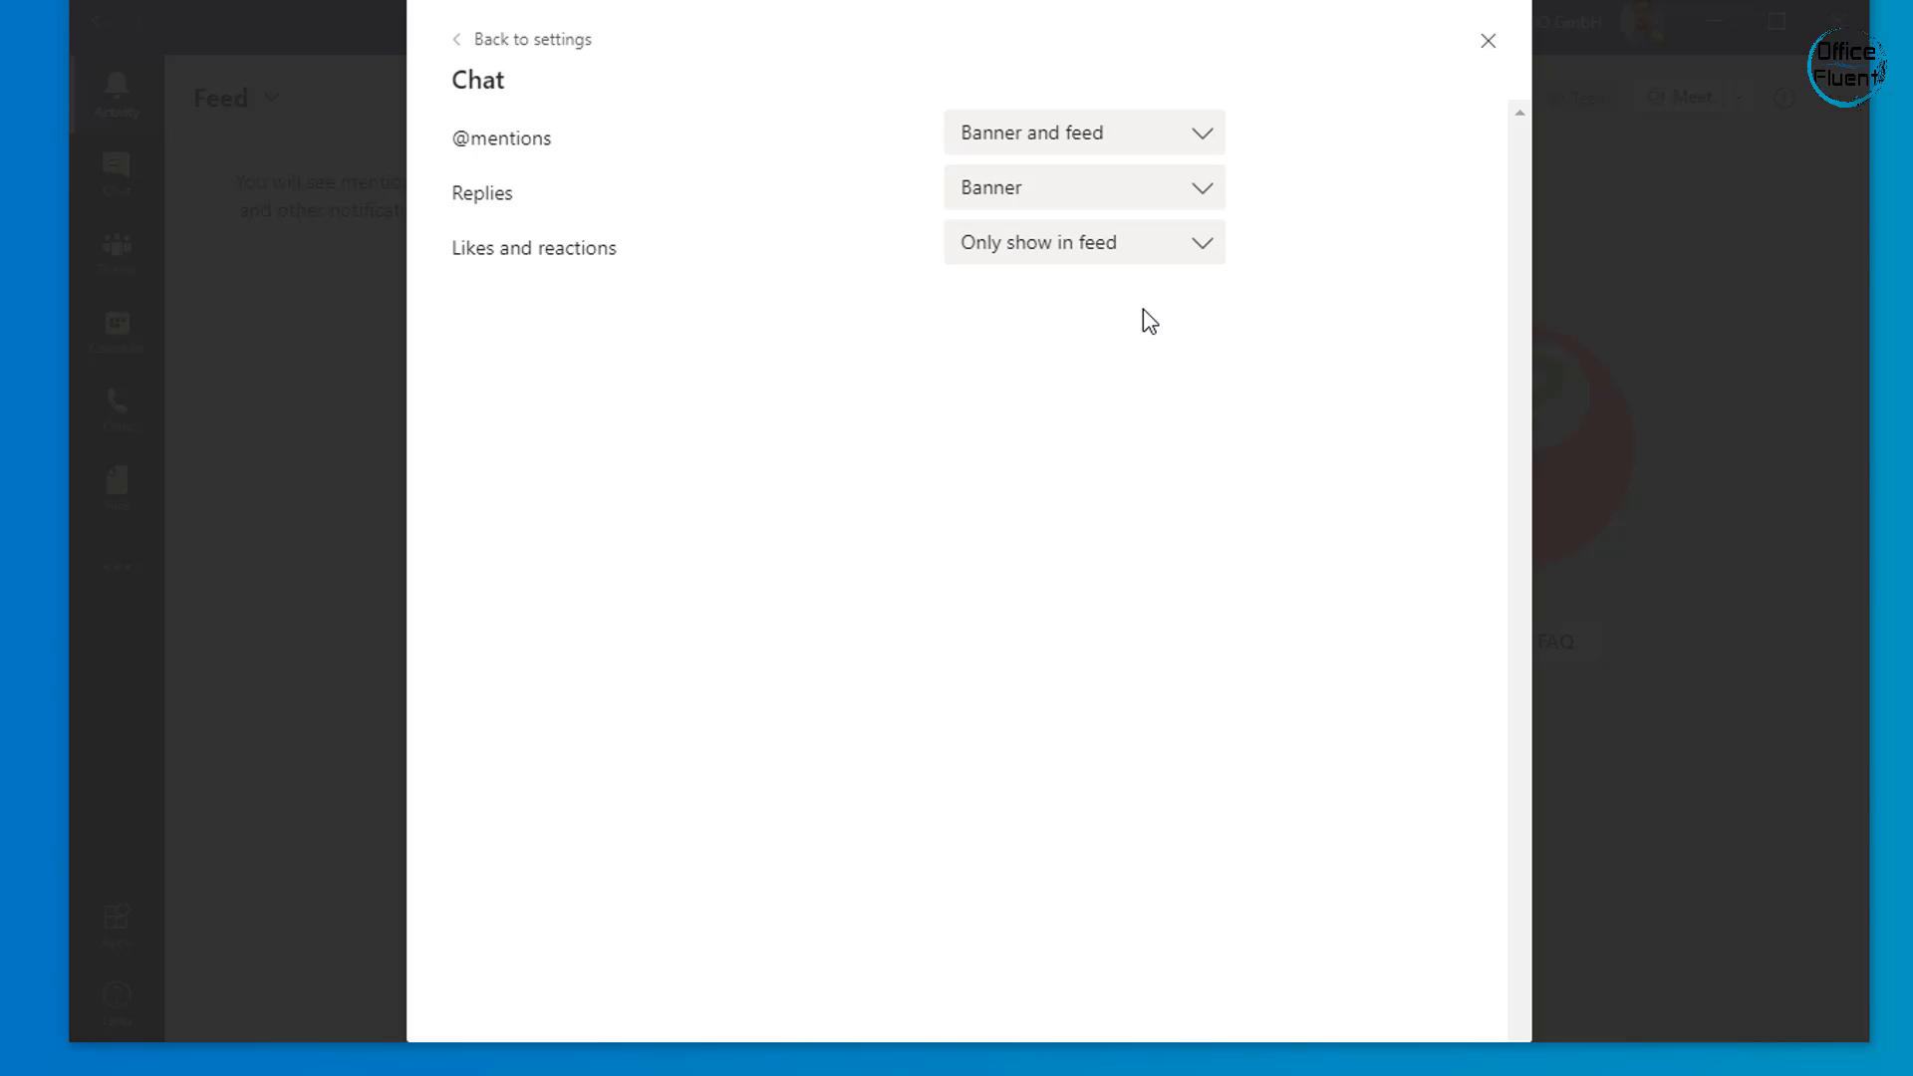
pyautogui.click(561, 40)
# - In the meeting notification settings, choose "Mute until I join or send a ..." for meeting chat notifications and return to the overview
pyautogui.scroll(-2, 992, 398)
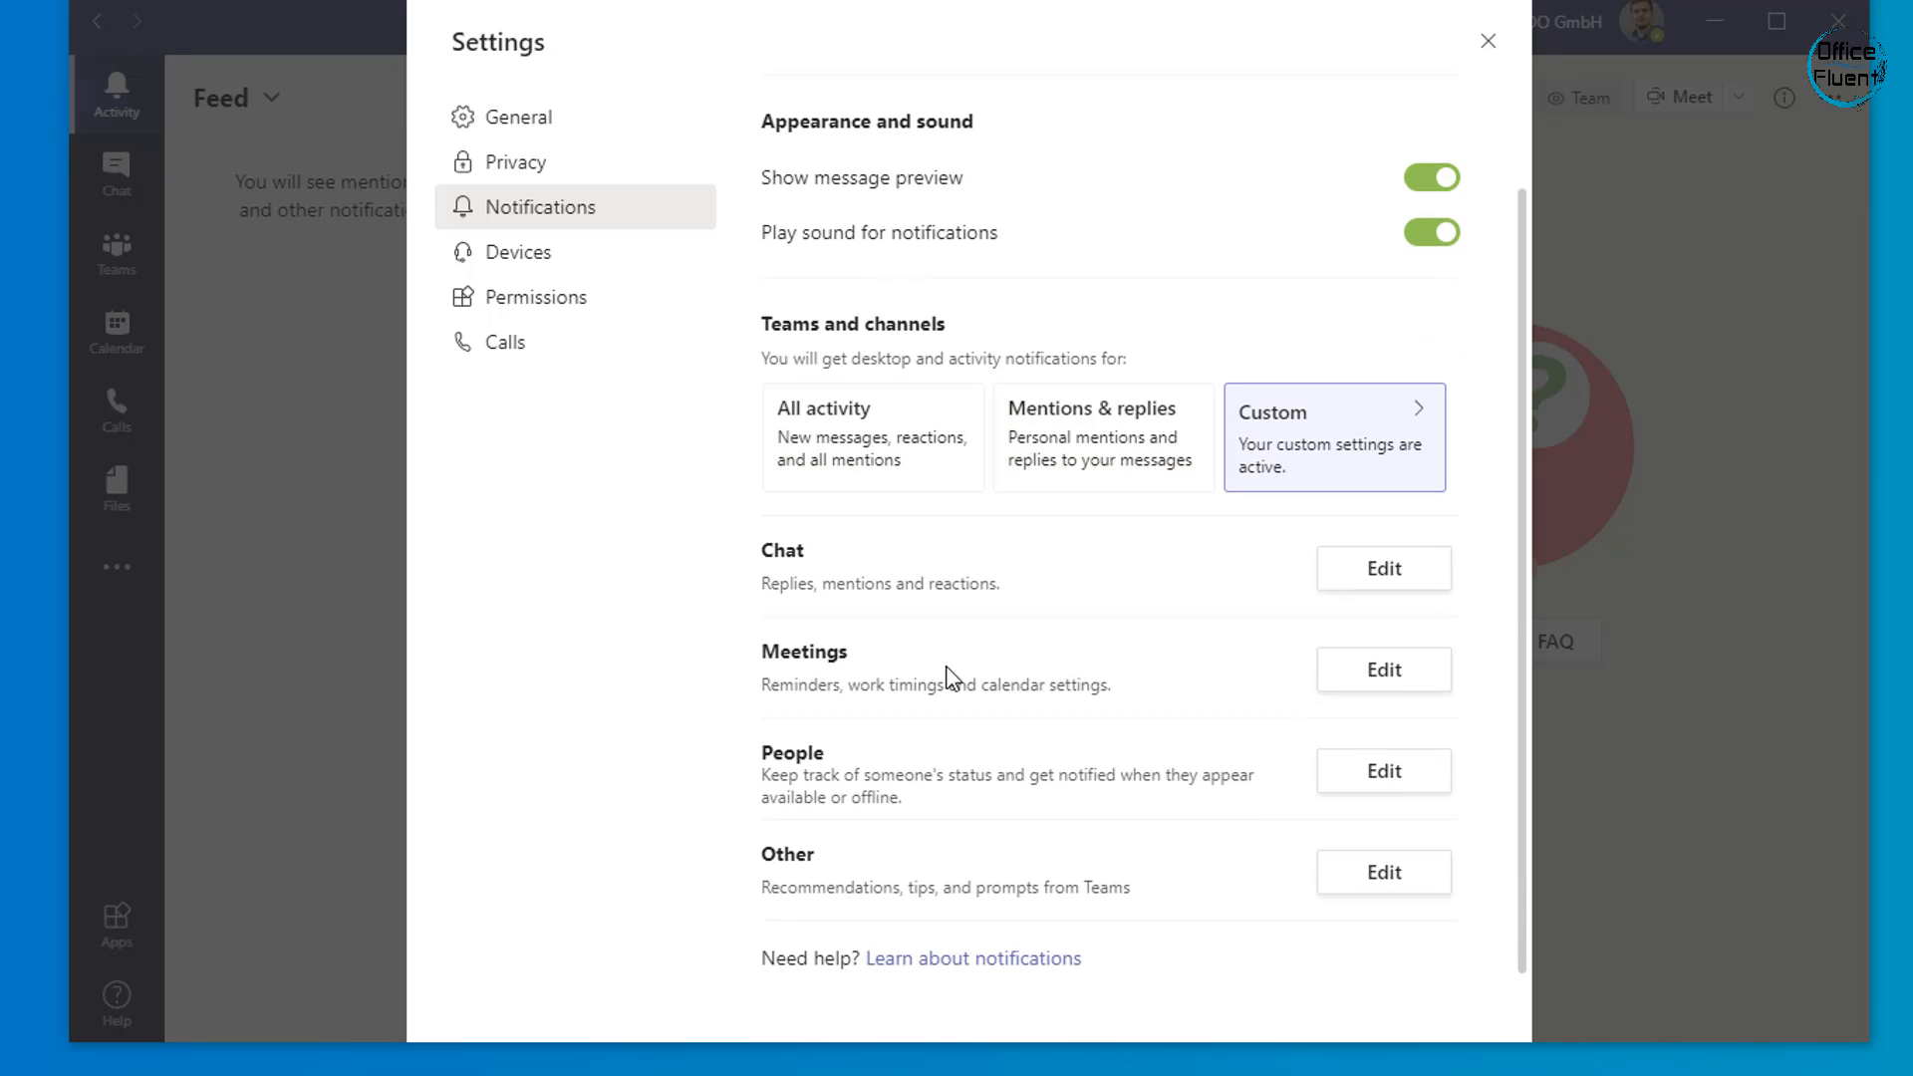
pyautogui.click(1387, 685)
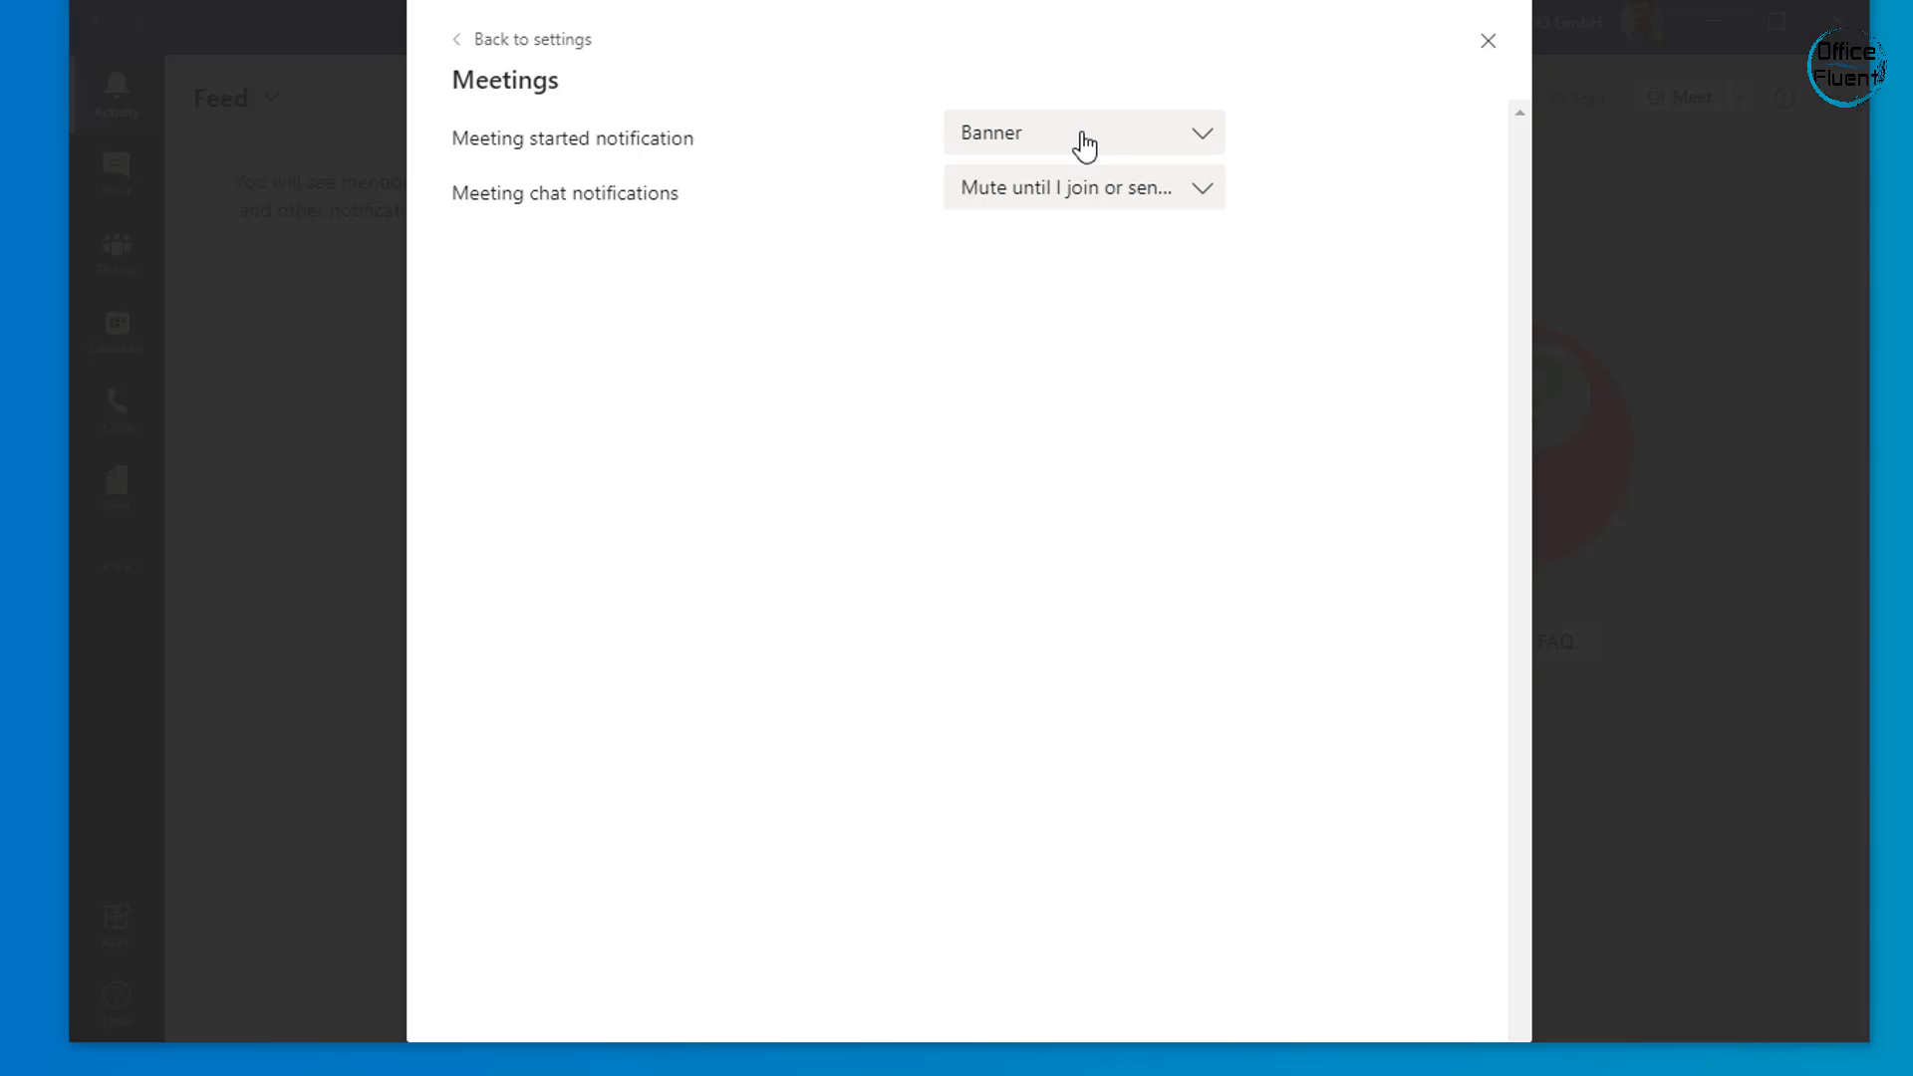
pyautogui.click(1090, 205)
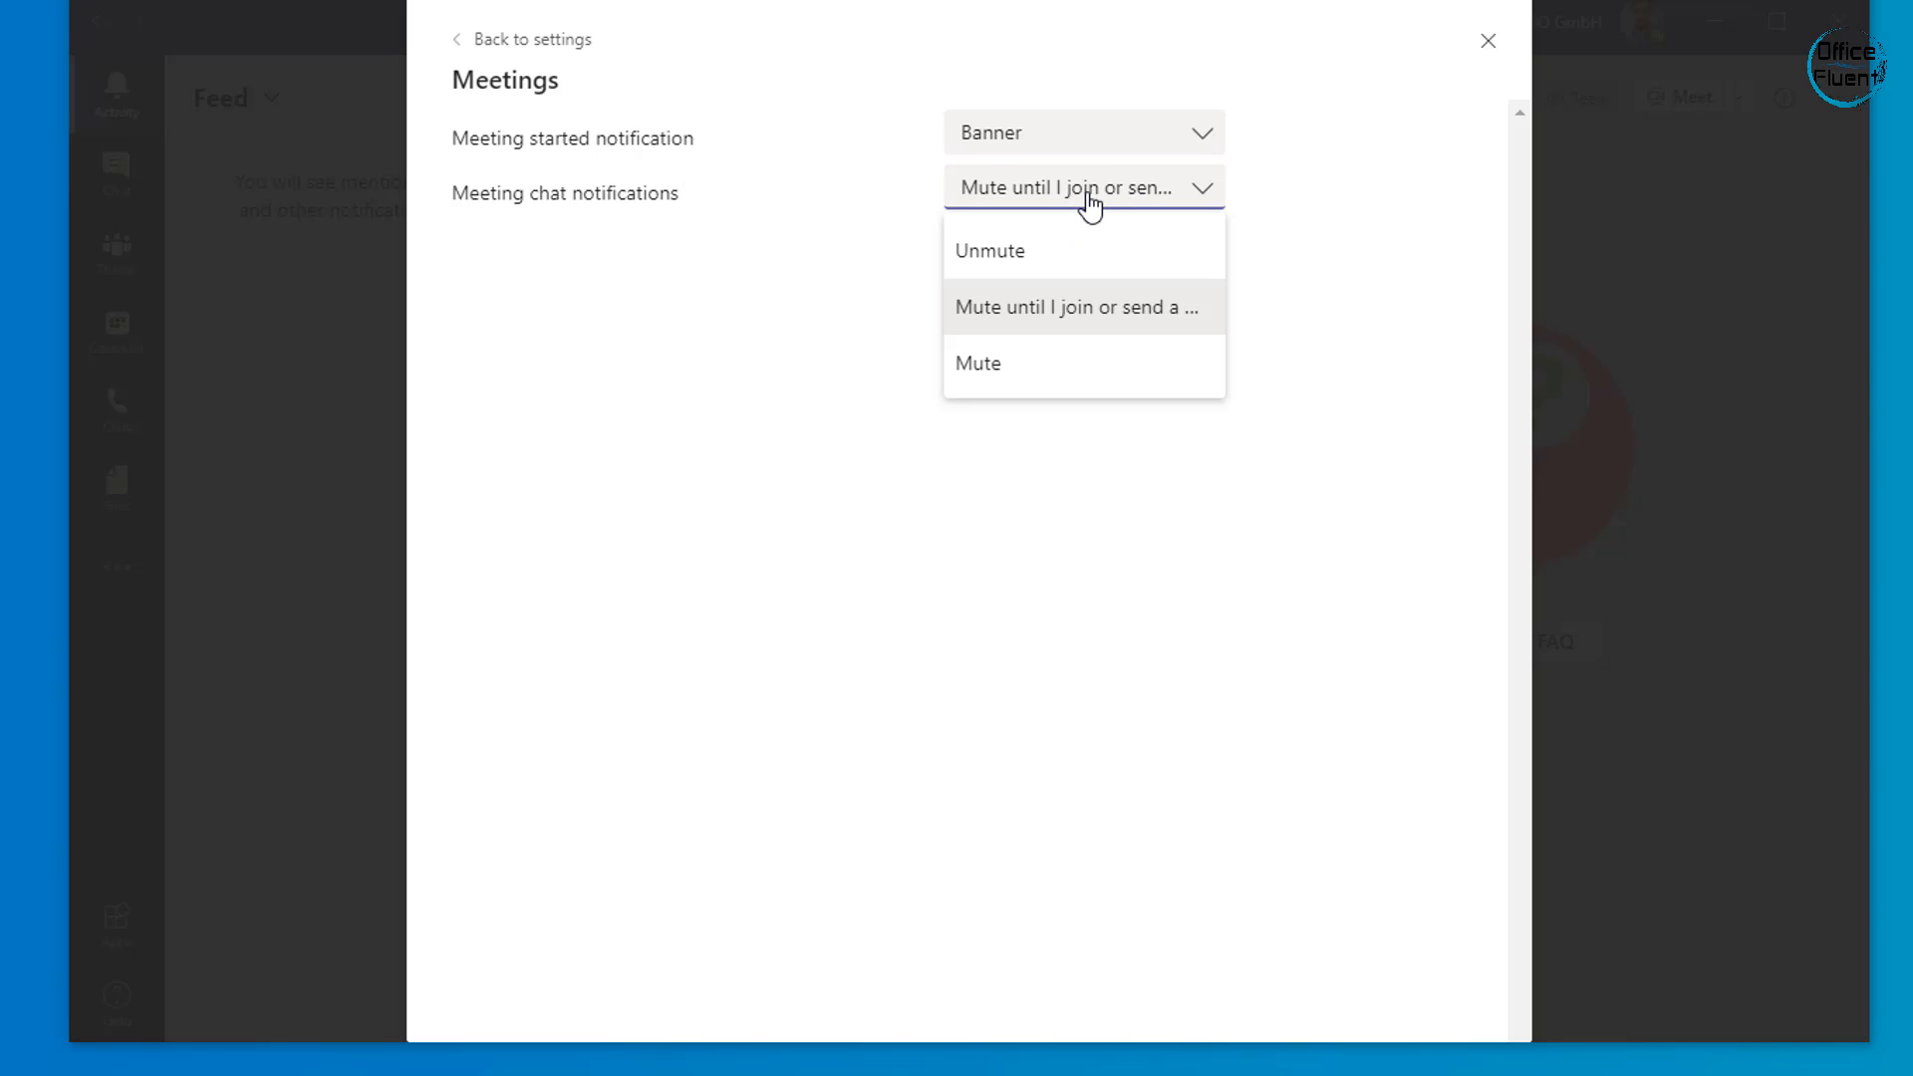
pyautogui.click(1074, 307)
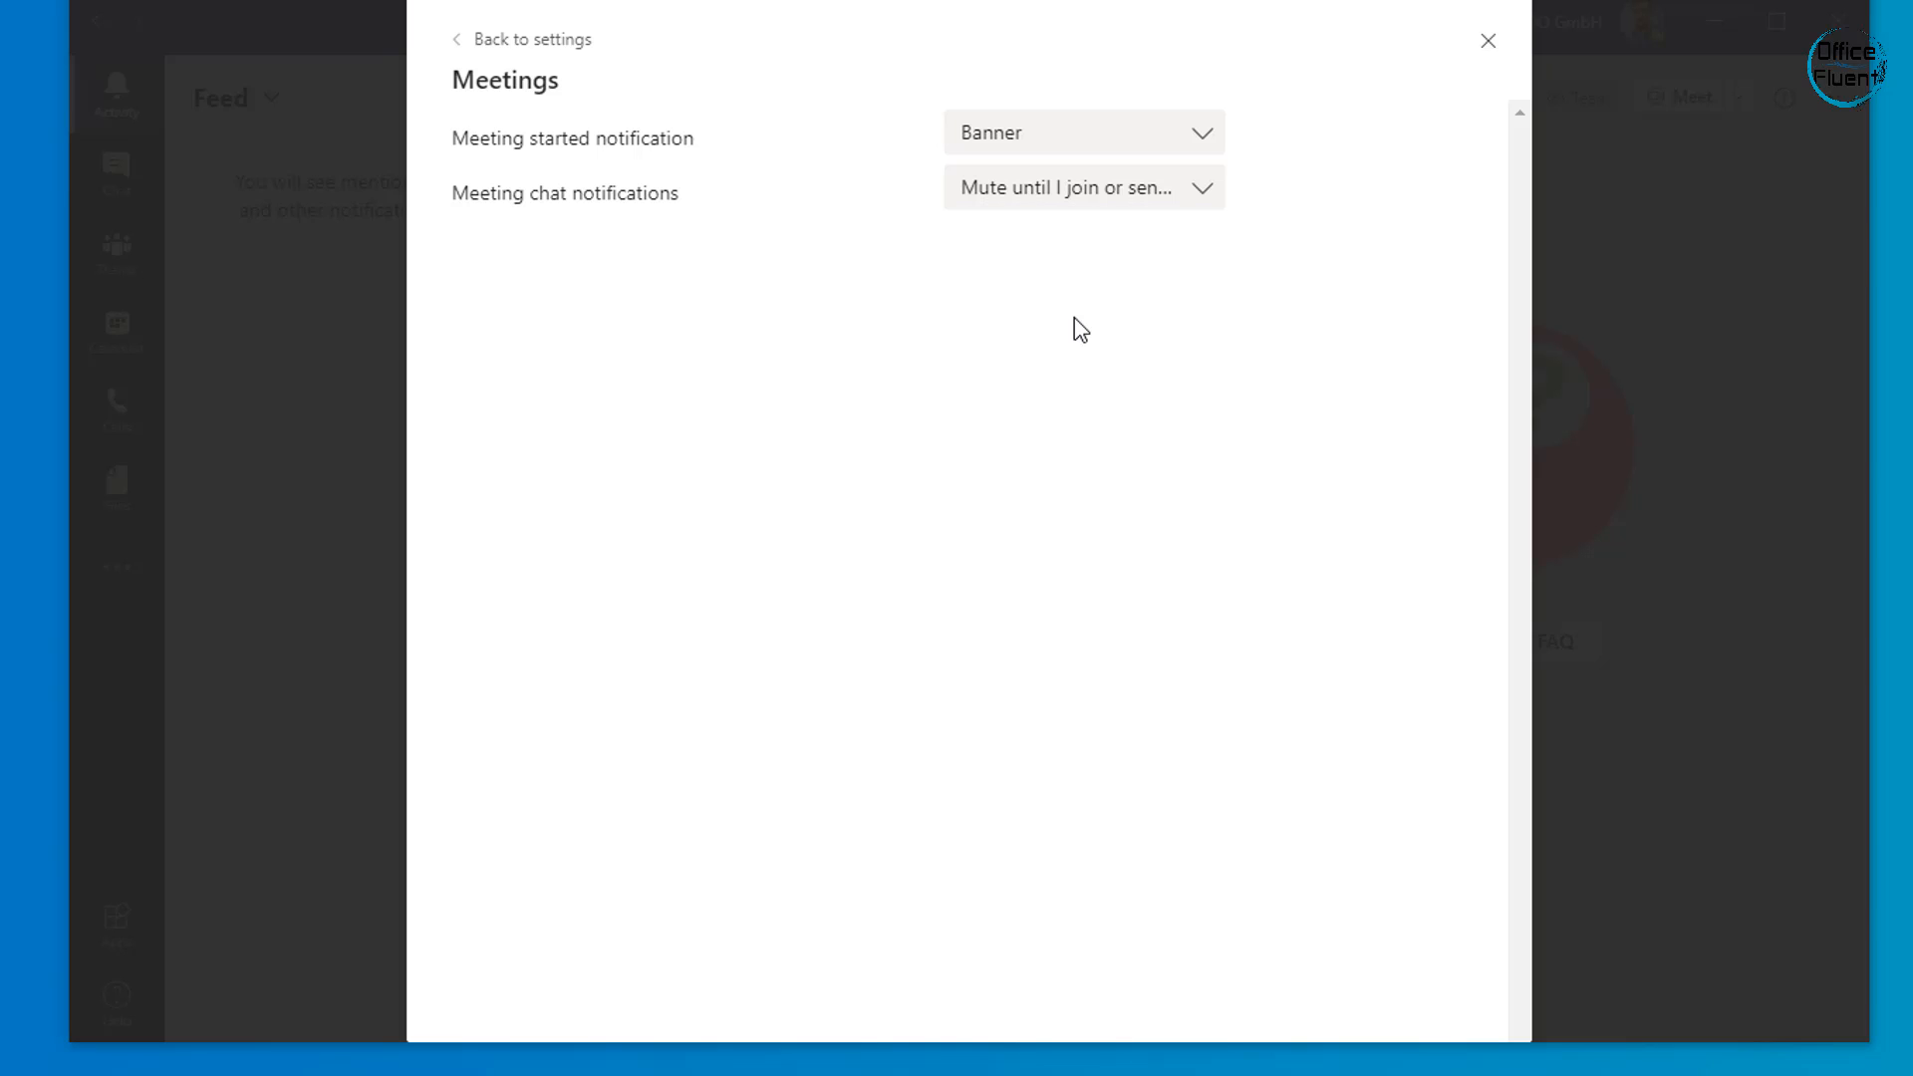
pyautogui.click(558, 42)
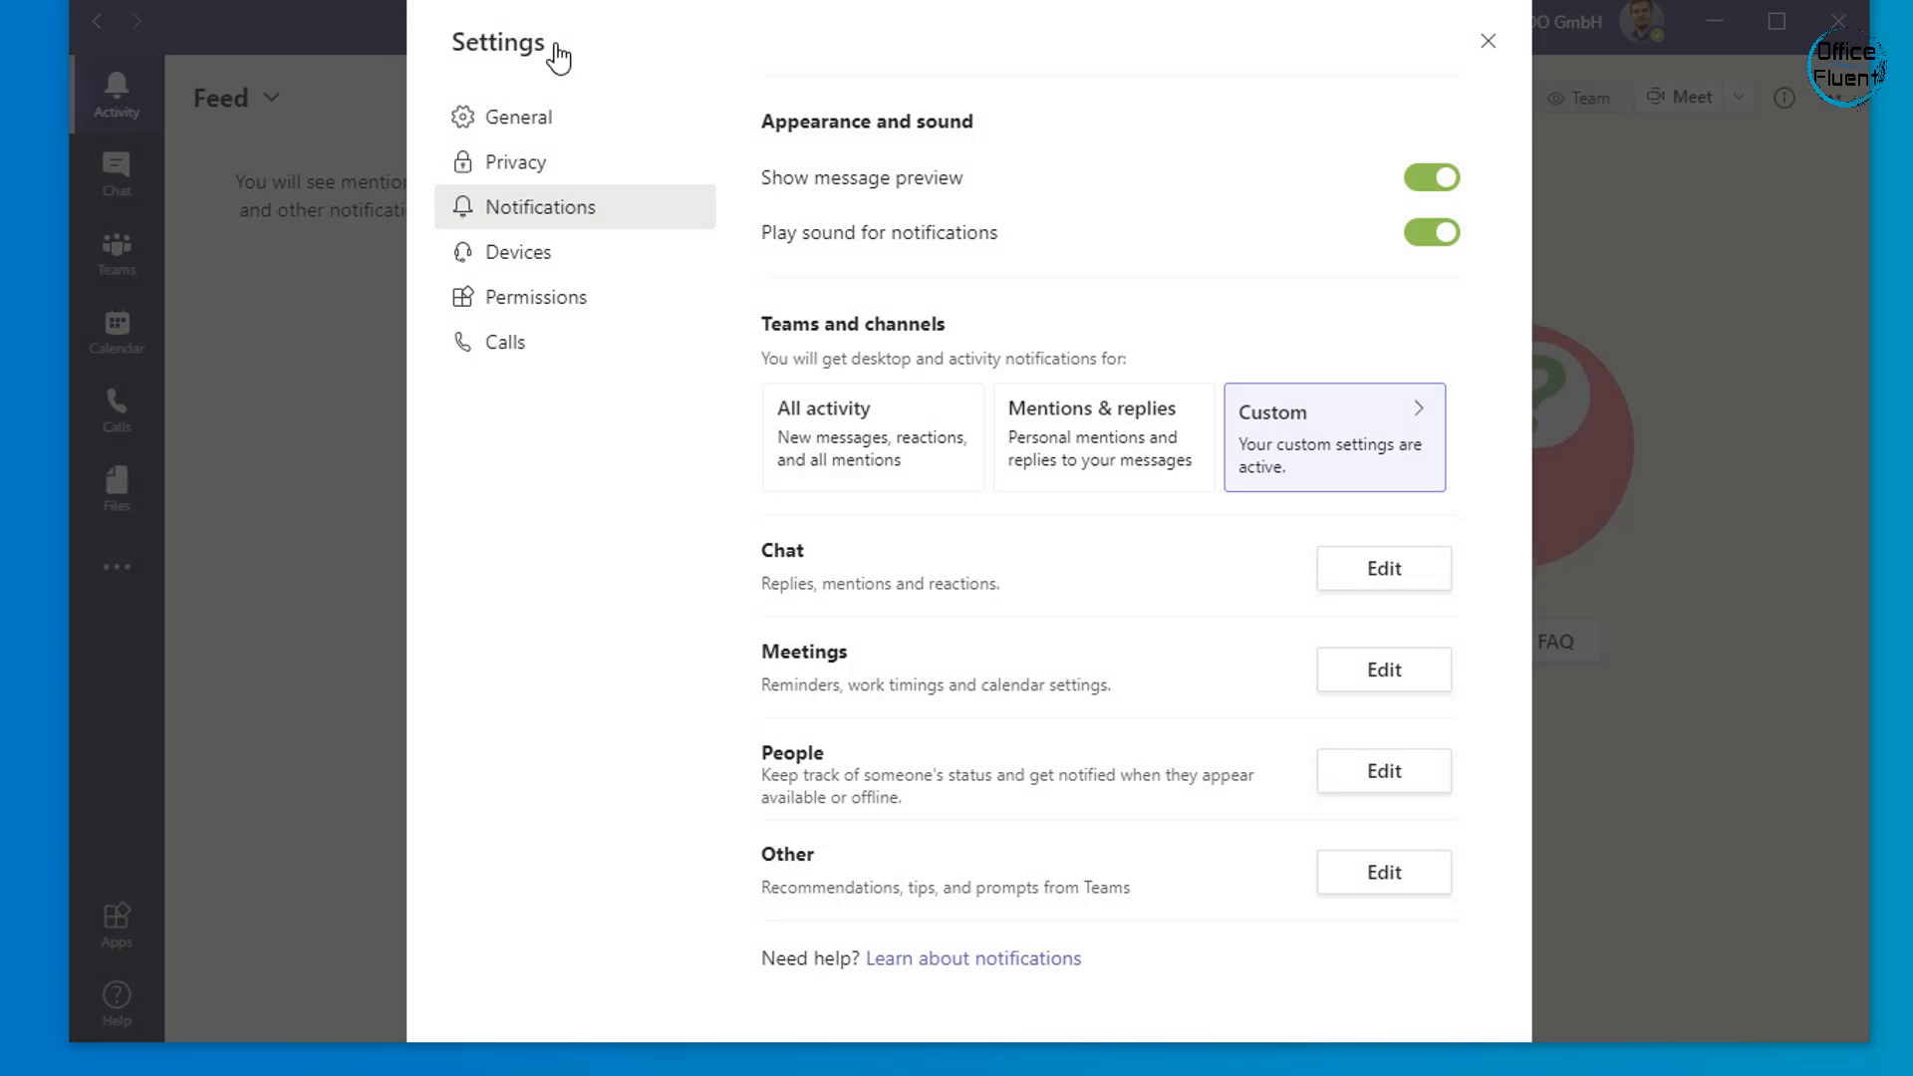
# - View the status notification management for people, then close the settings
pyautogui.click(1362, 773)
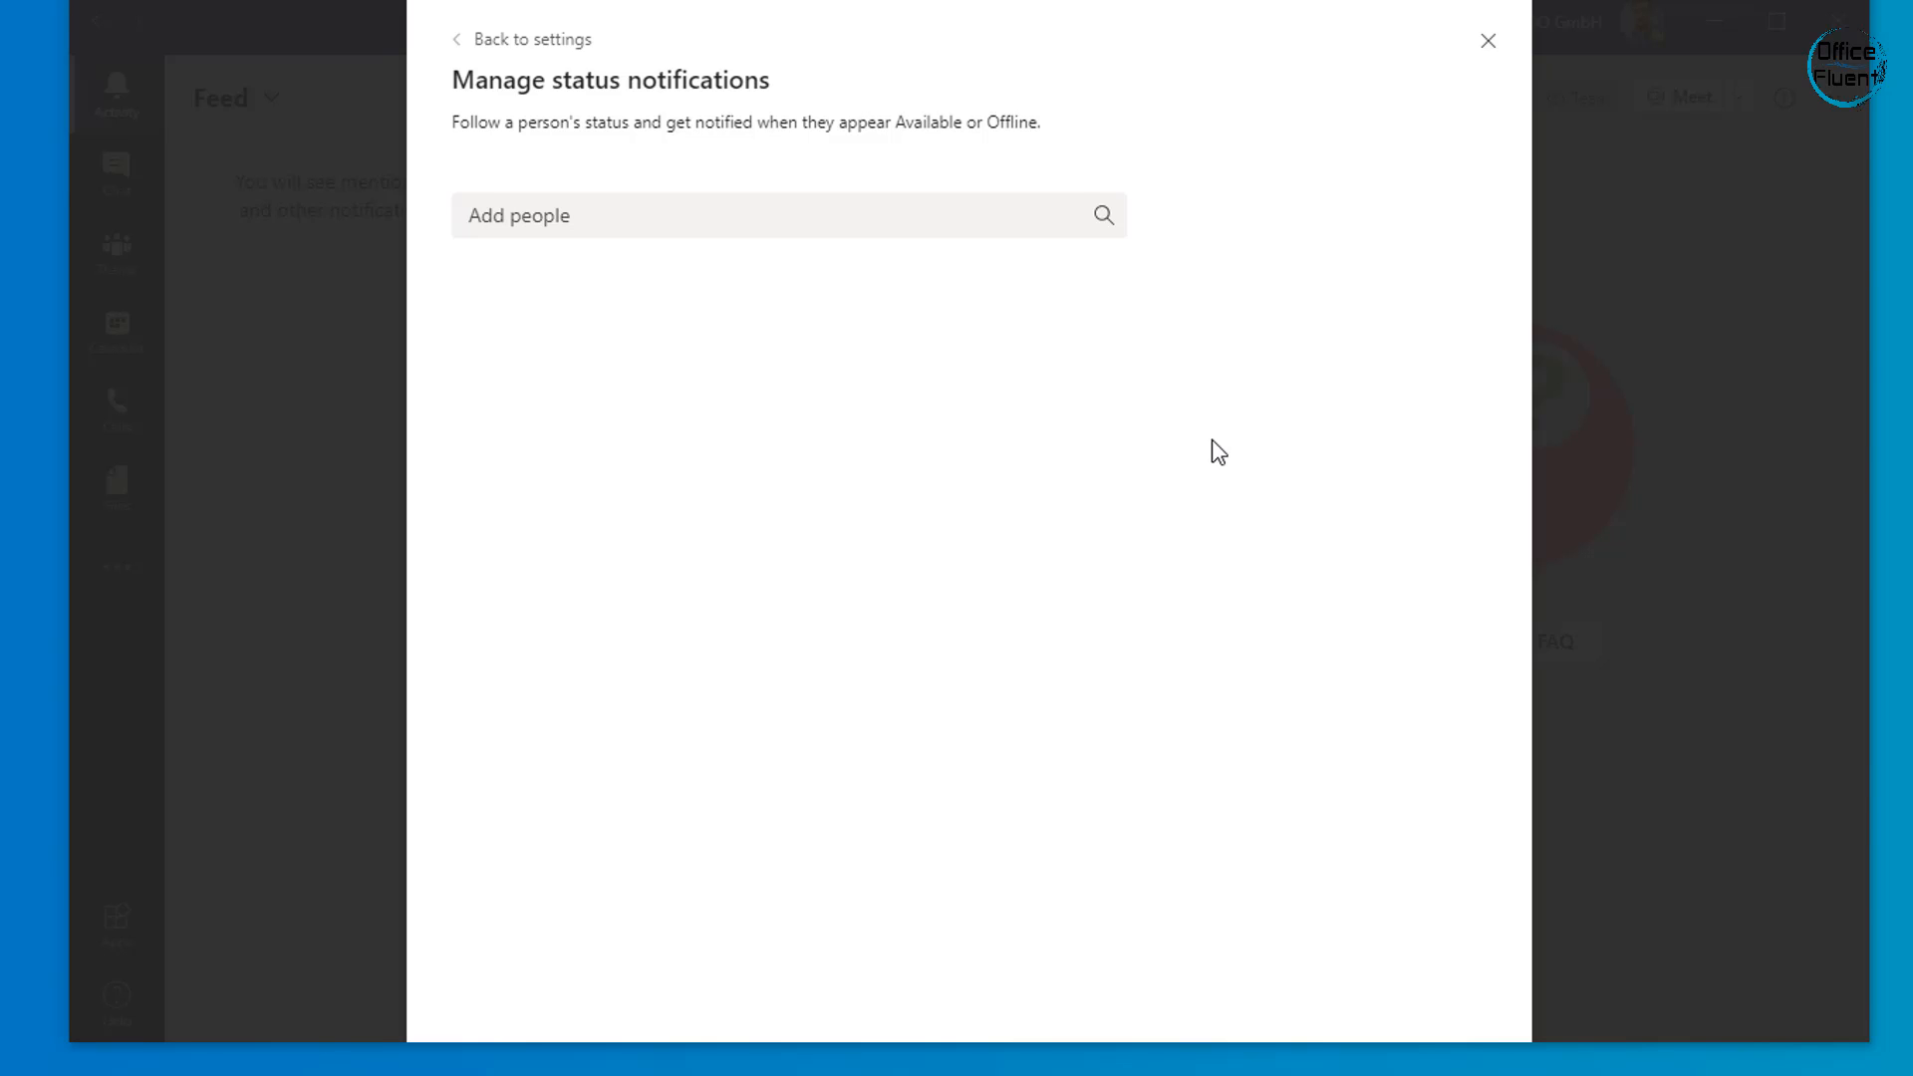
pyautogui.click(1489, 44)
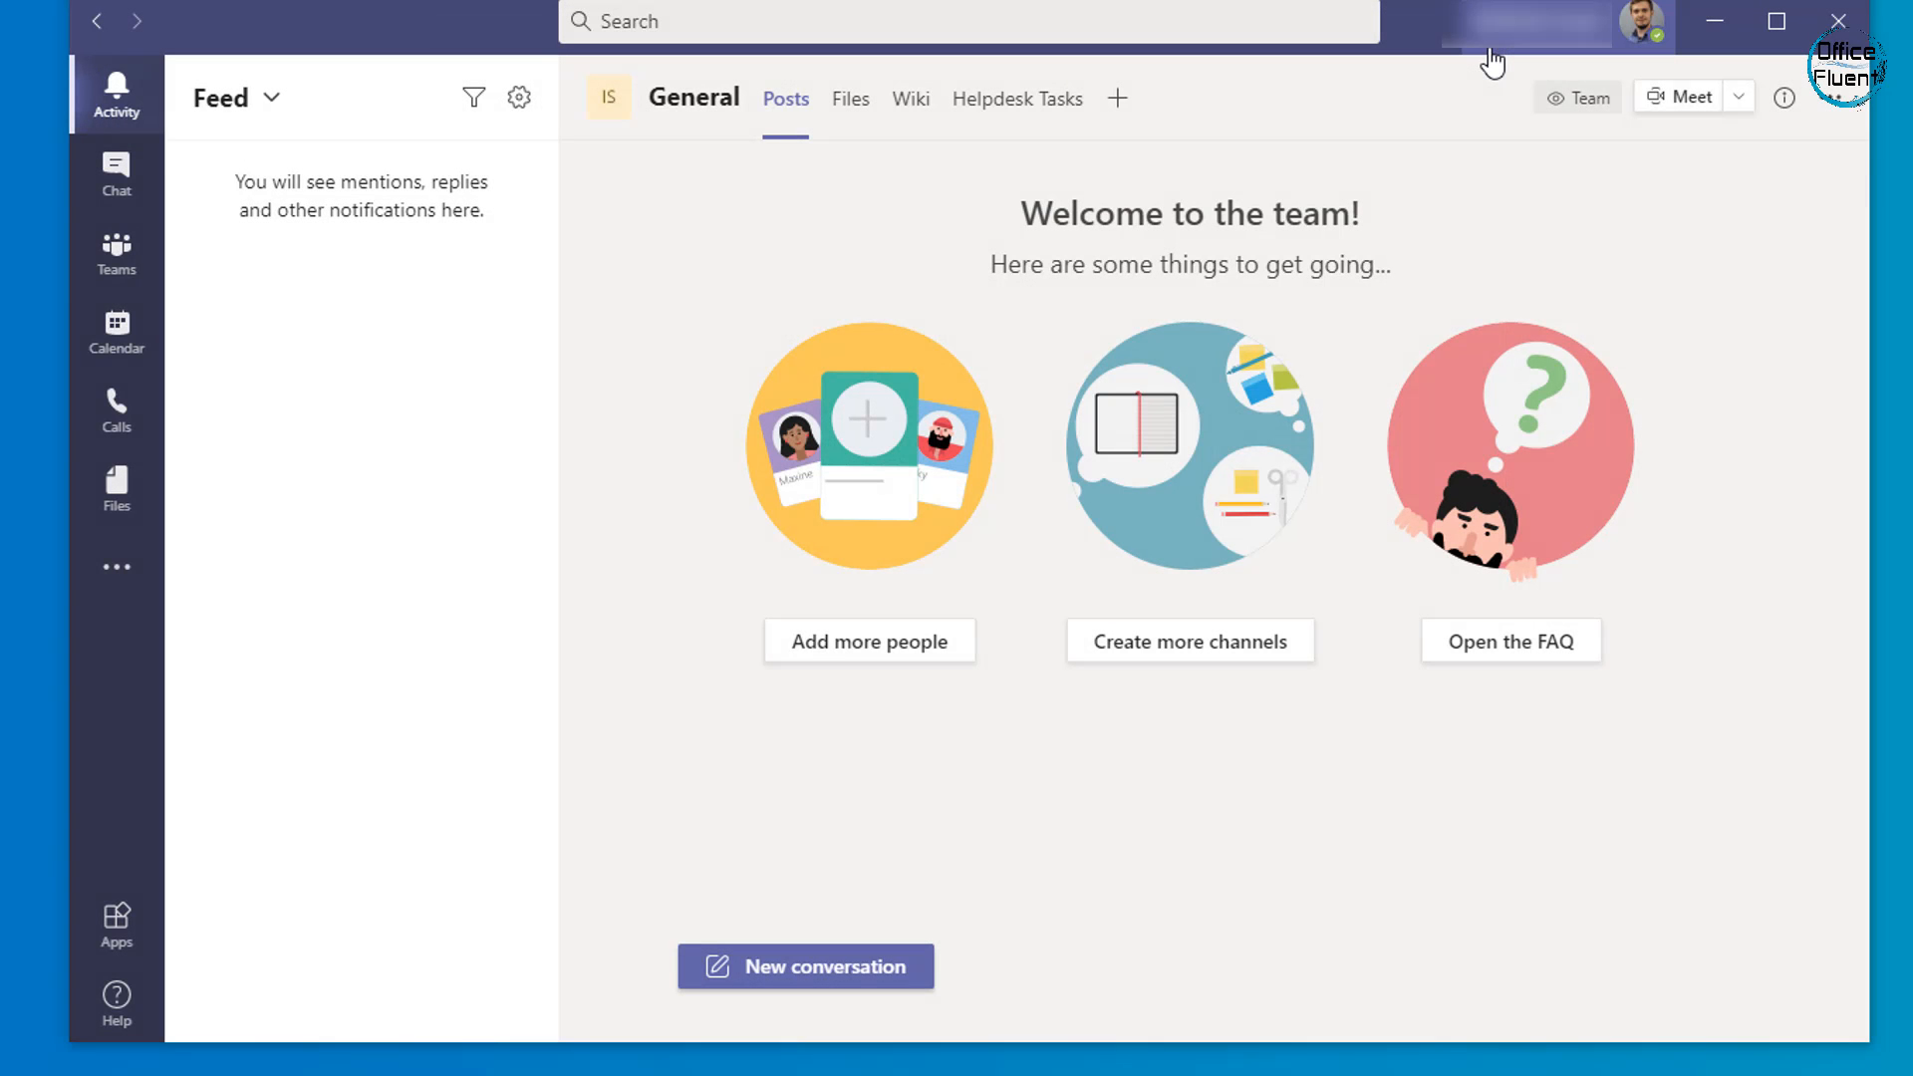
# - Reopen the notification settings and set the "Someone you know joined Teams" notification under Other to Off
pyautogui.click(1641, 21)
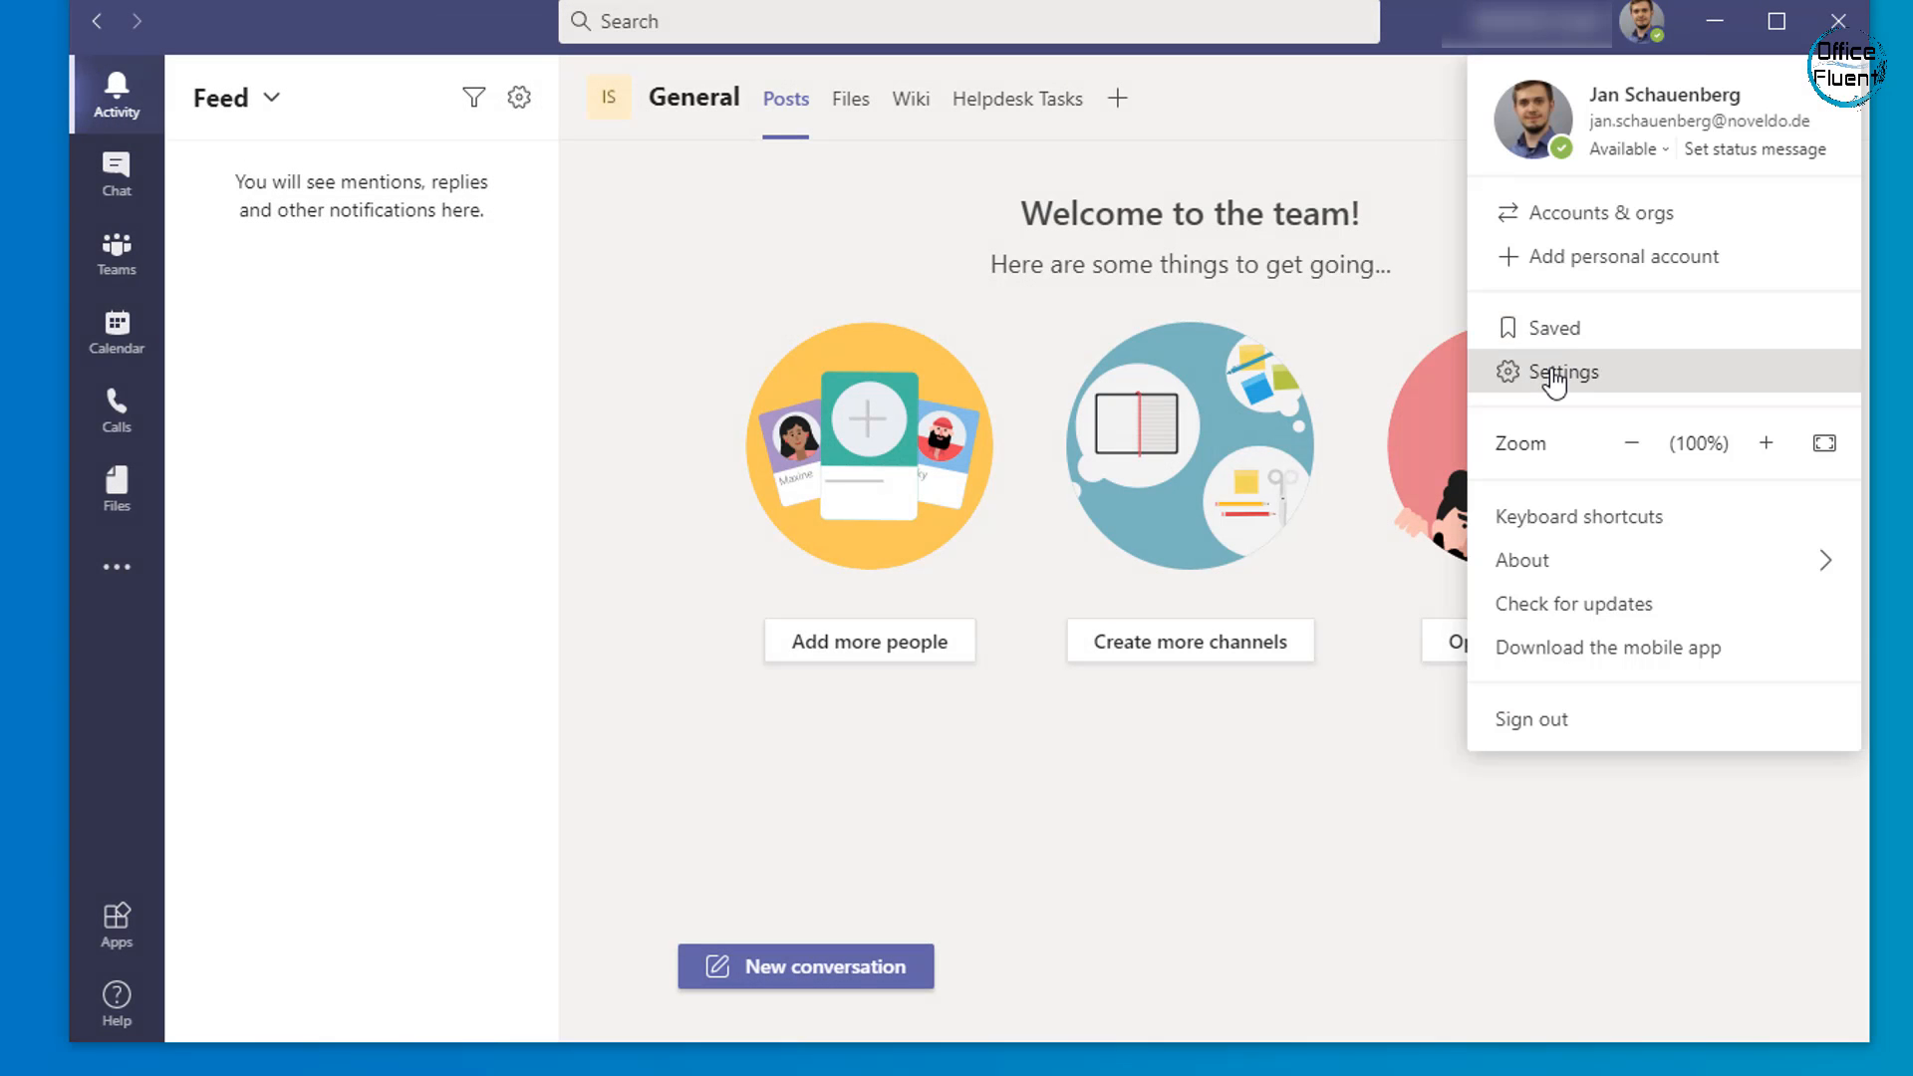
pyautogui.click(1490, 371)
pyautogui.click(543, 207)
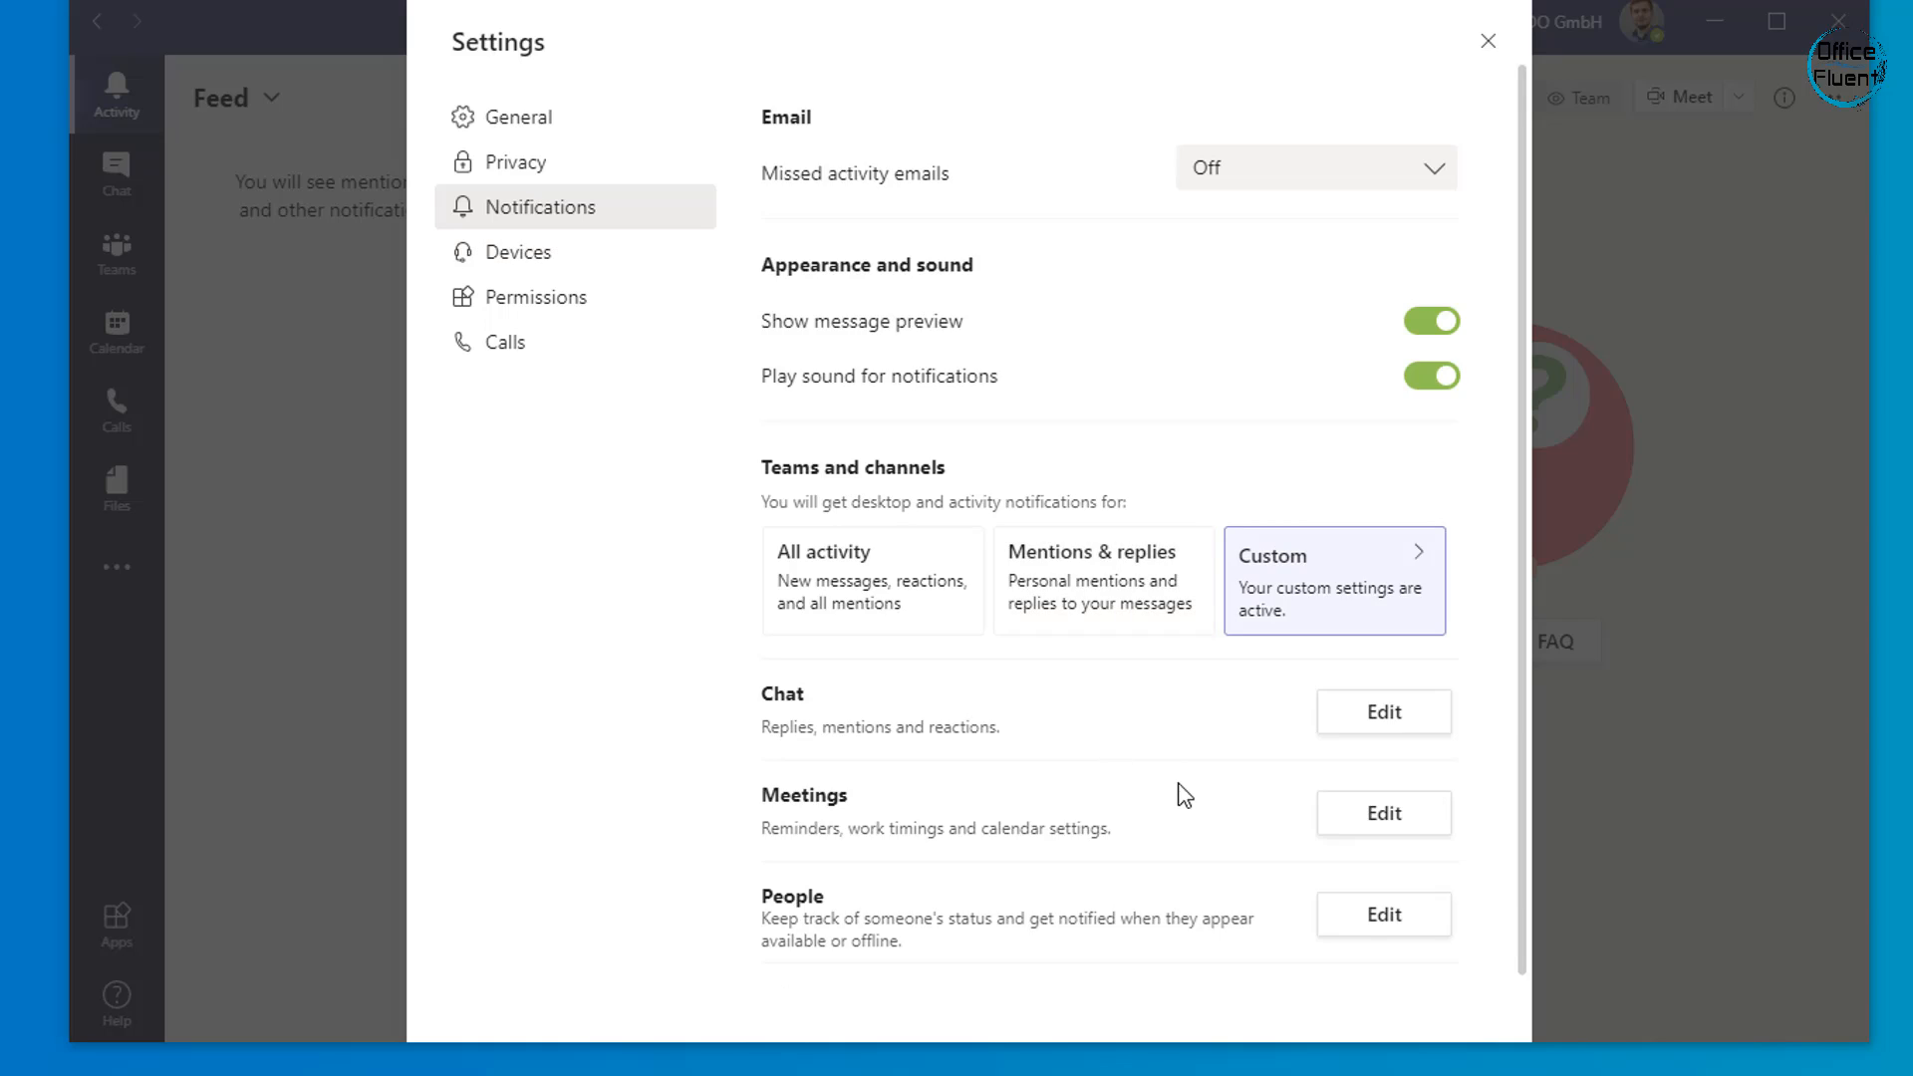
pyautogui.scroll(-2, 1186, 748)
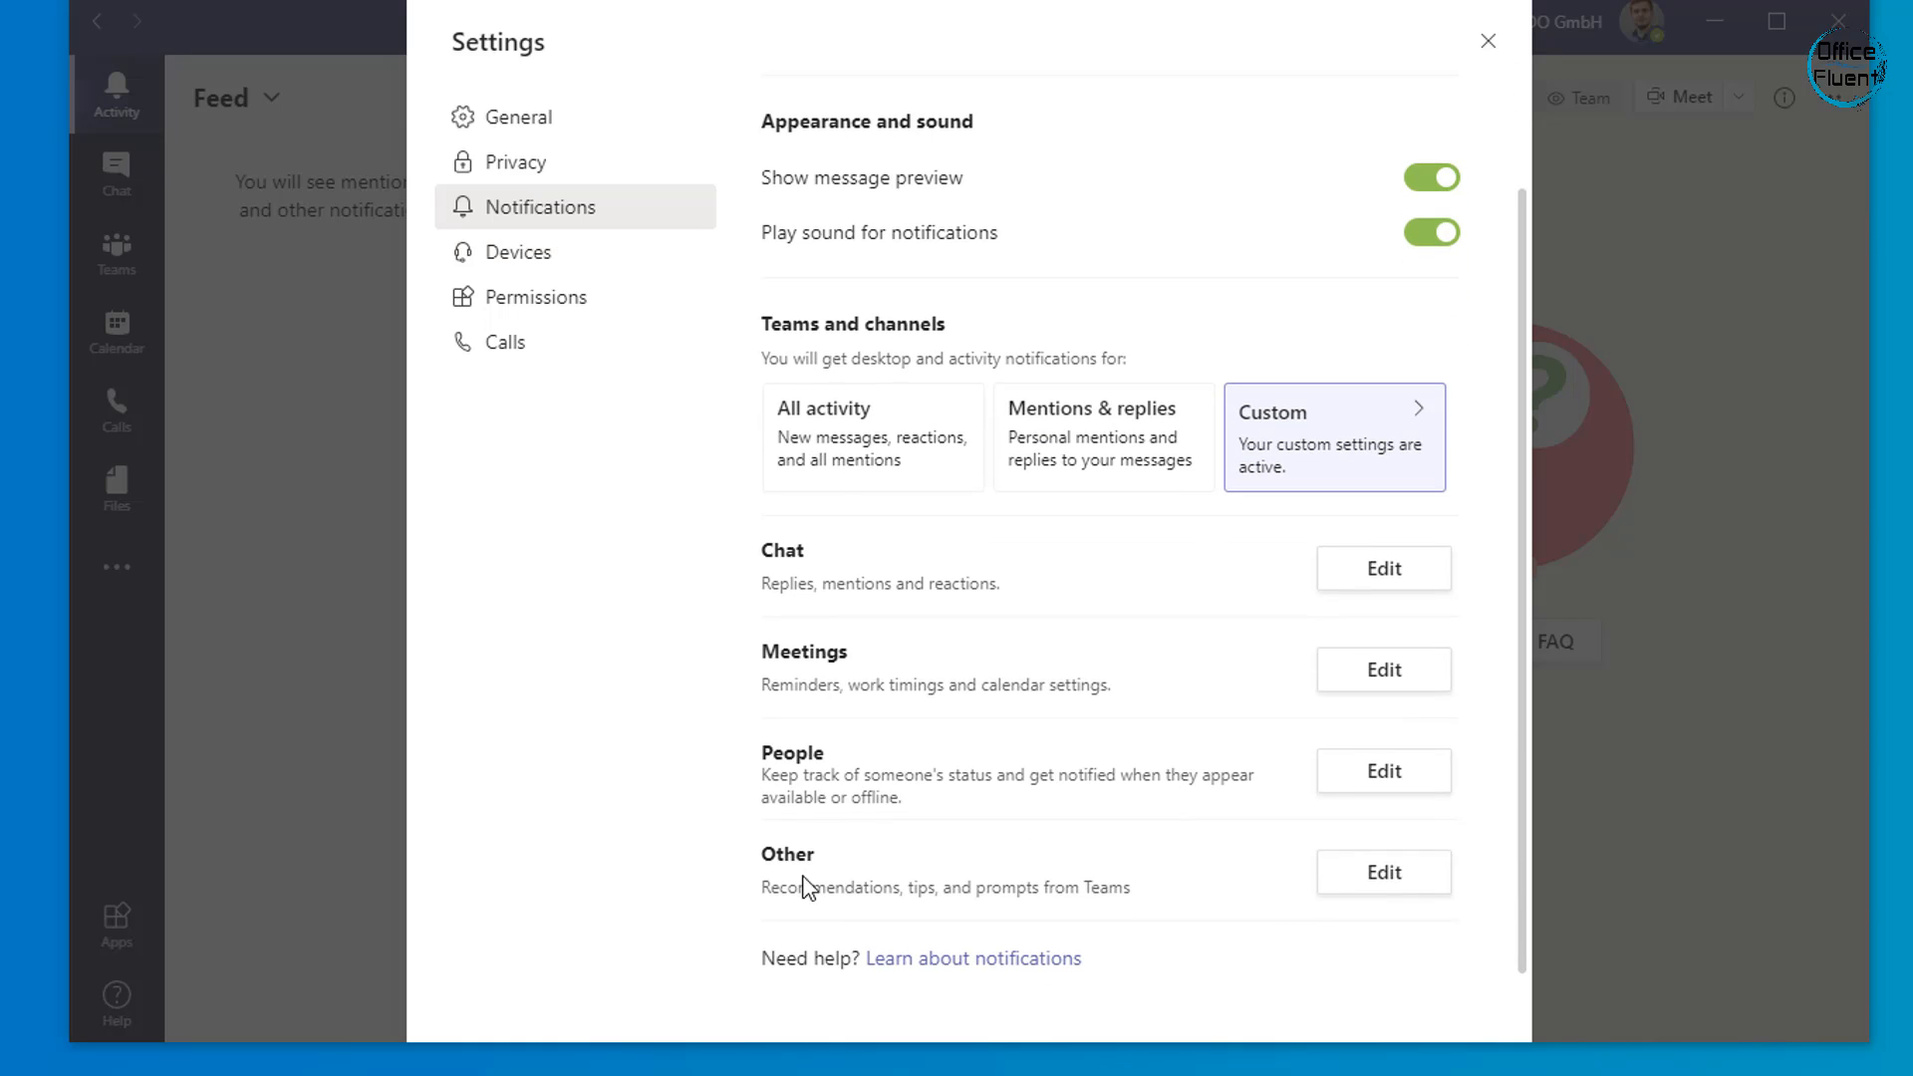
pyautogui.click(1377, 890)
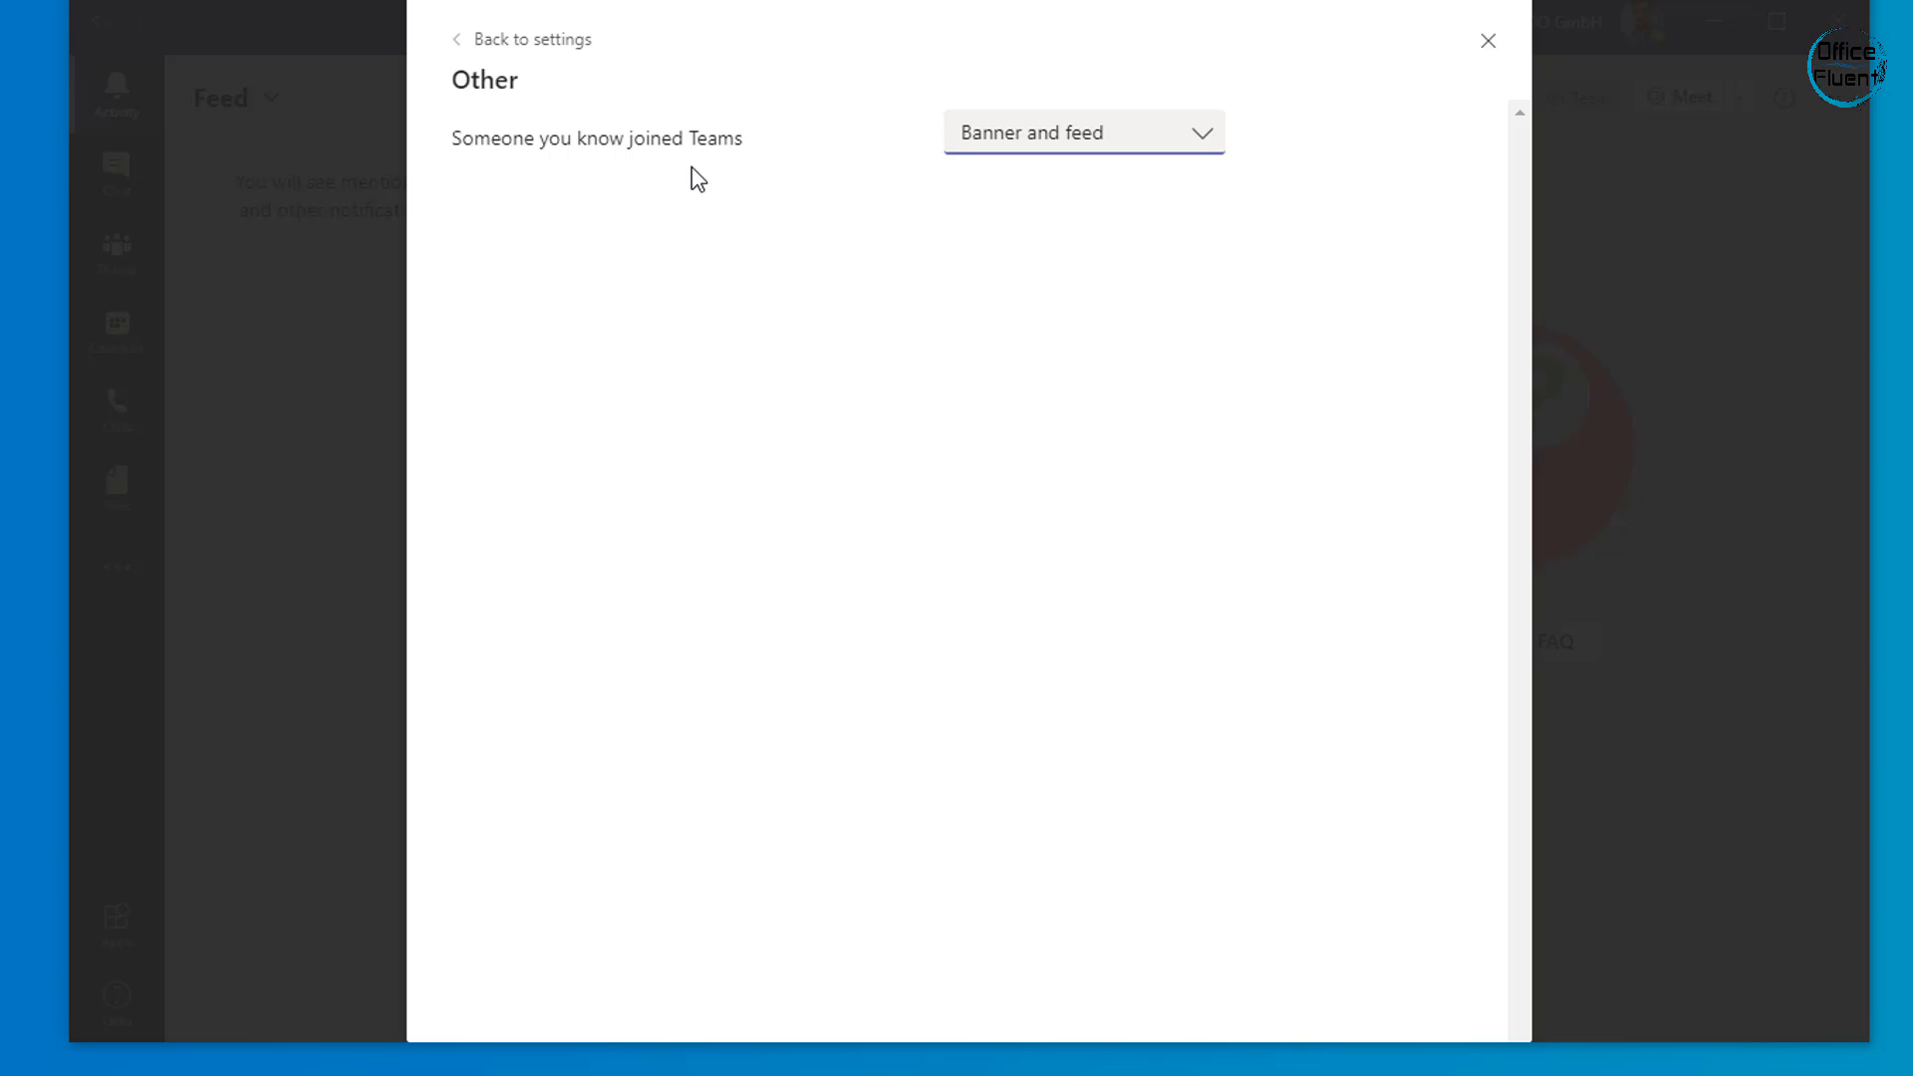
pyautogui.click(1054, 137)
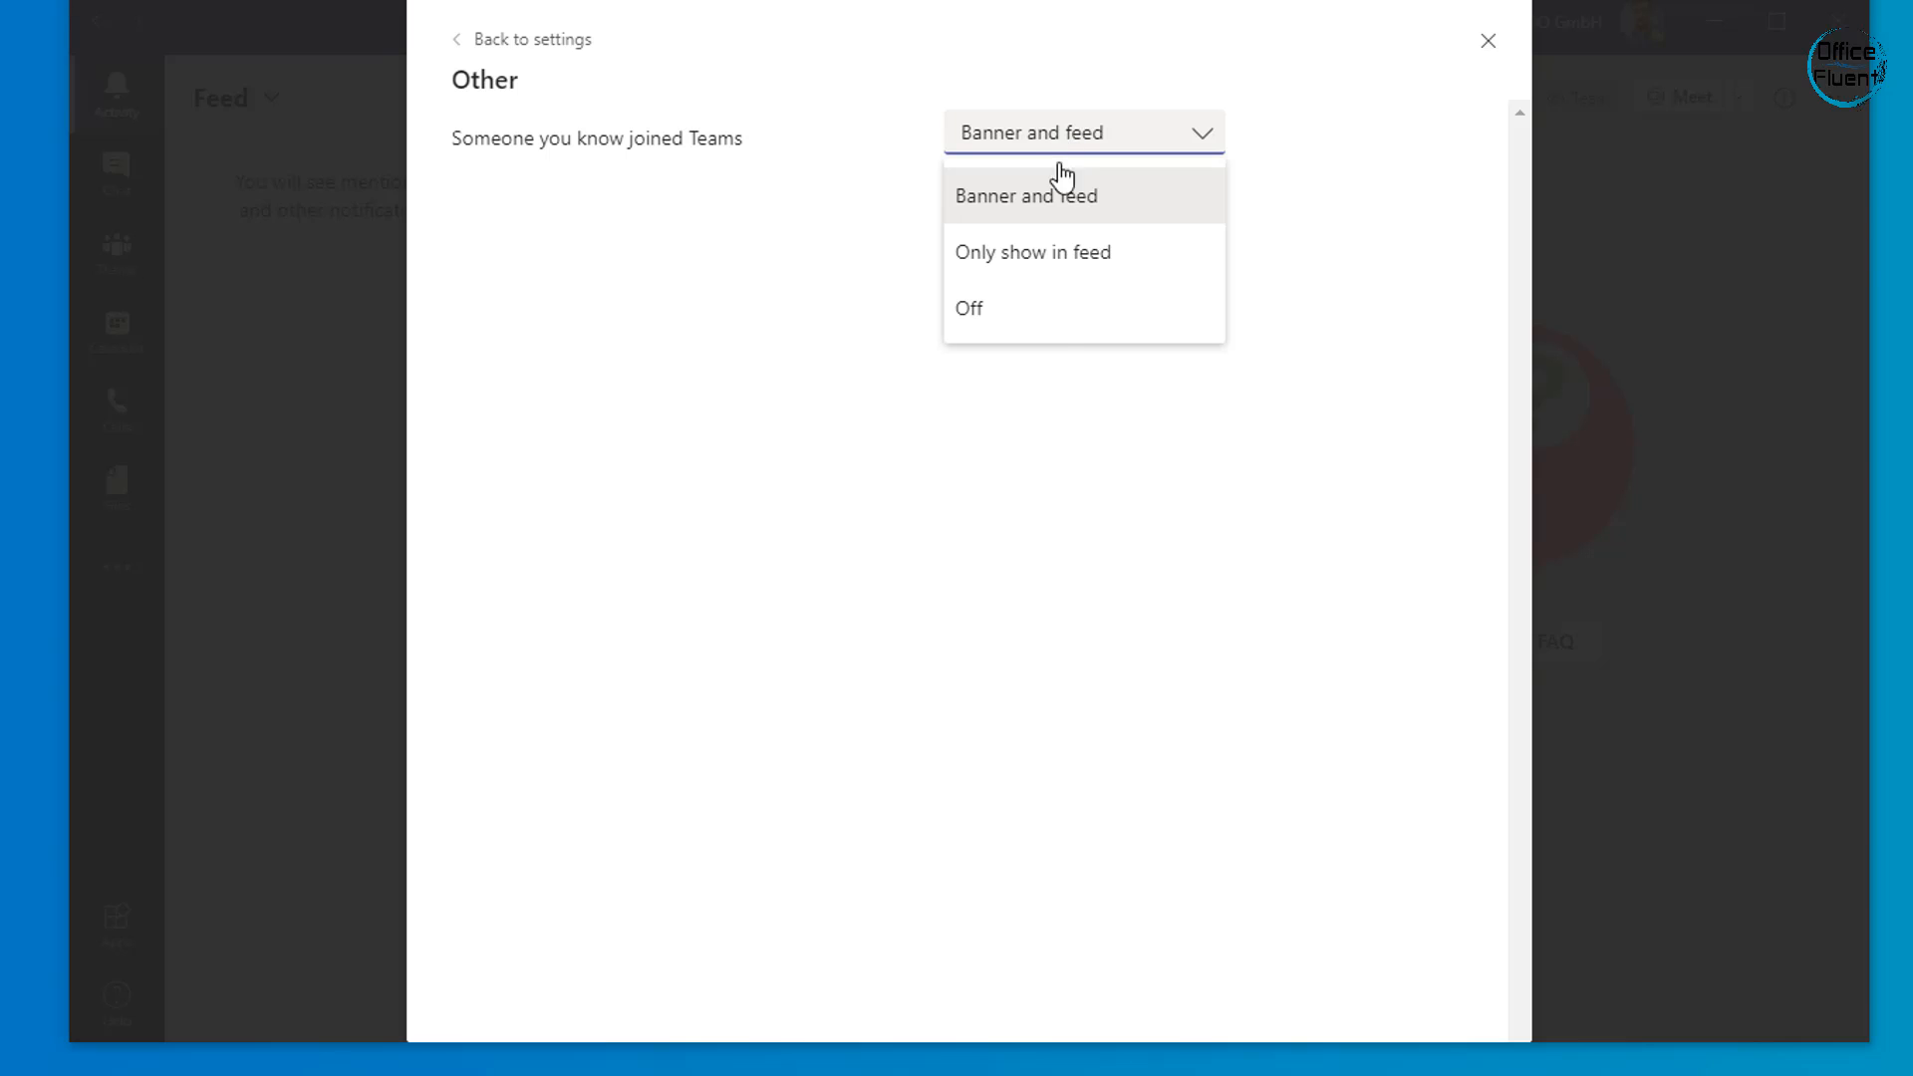
pyautogui.click(1059, 317)
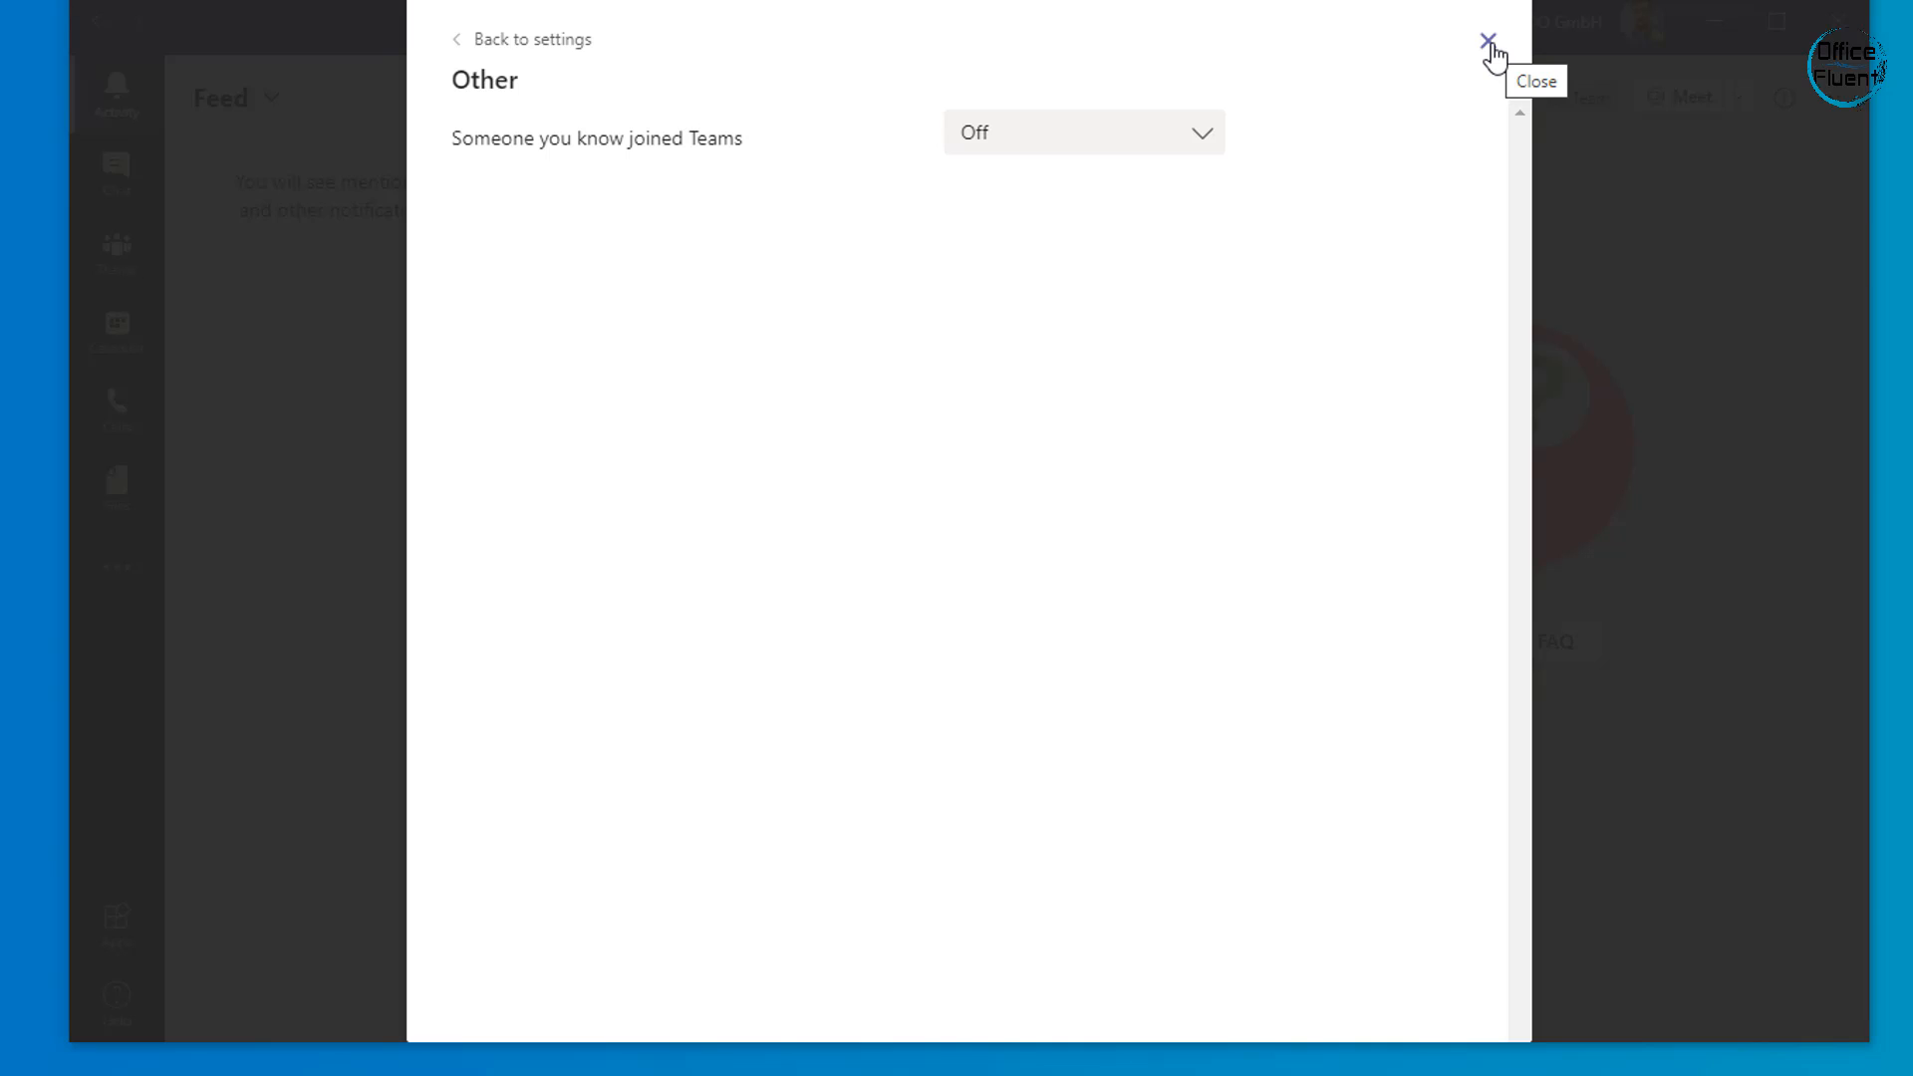
pyautogui.click(586, 46)
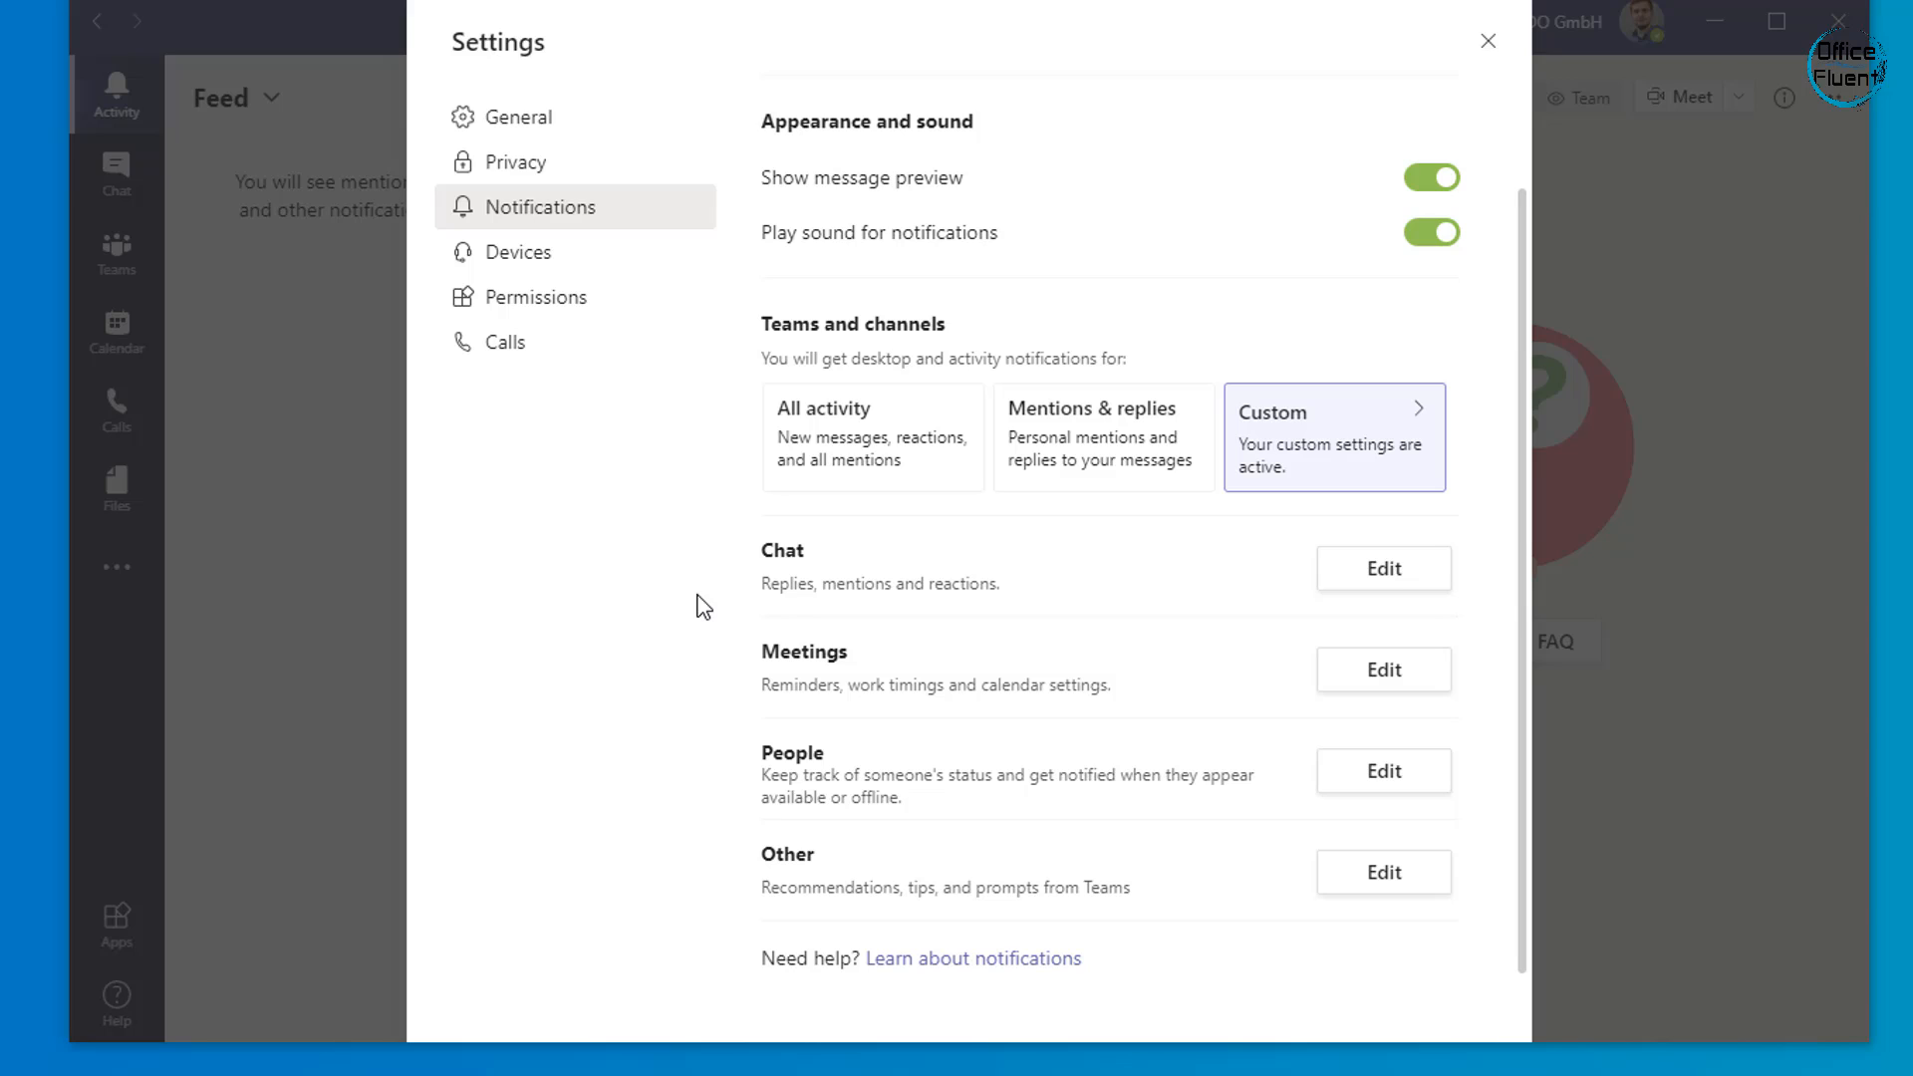
# - Open the device settings and examine the available noise suppression options without changing the selection
pyautogui.click(619, 261)
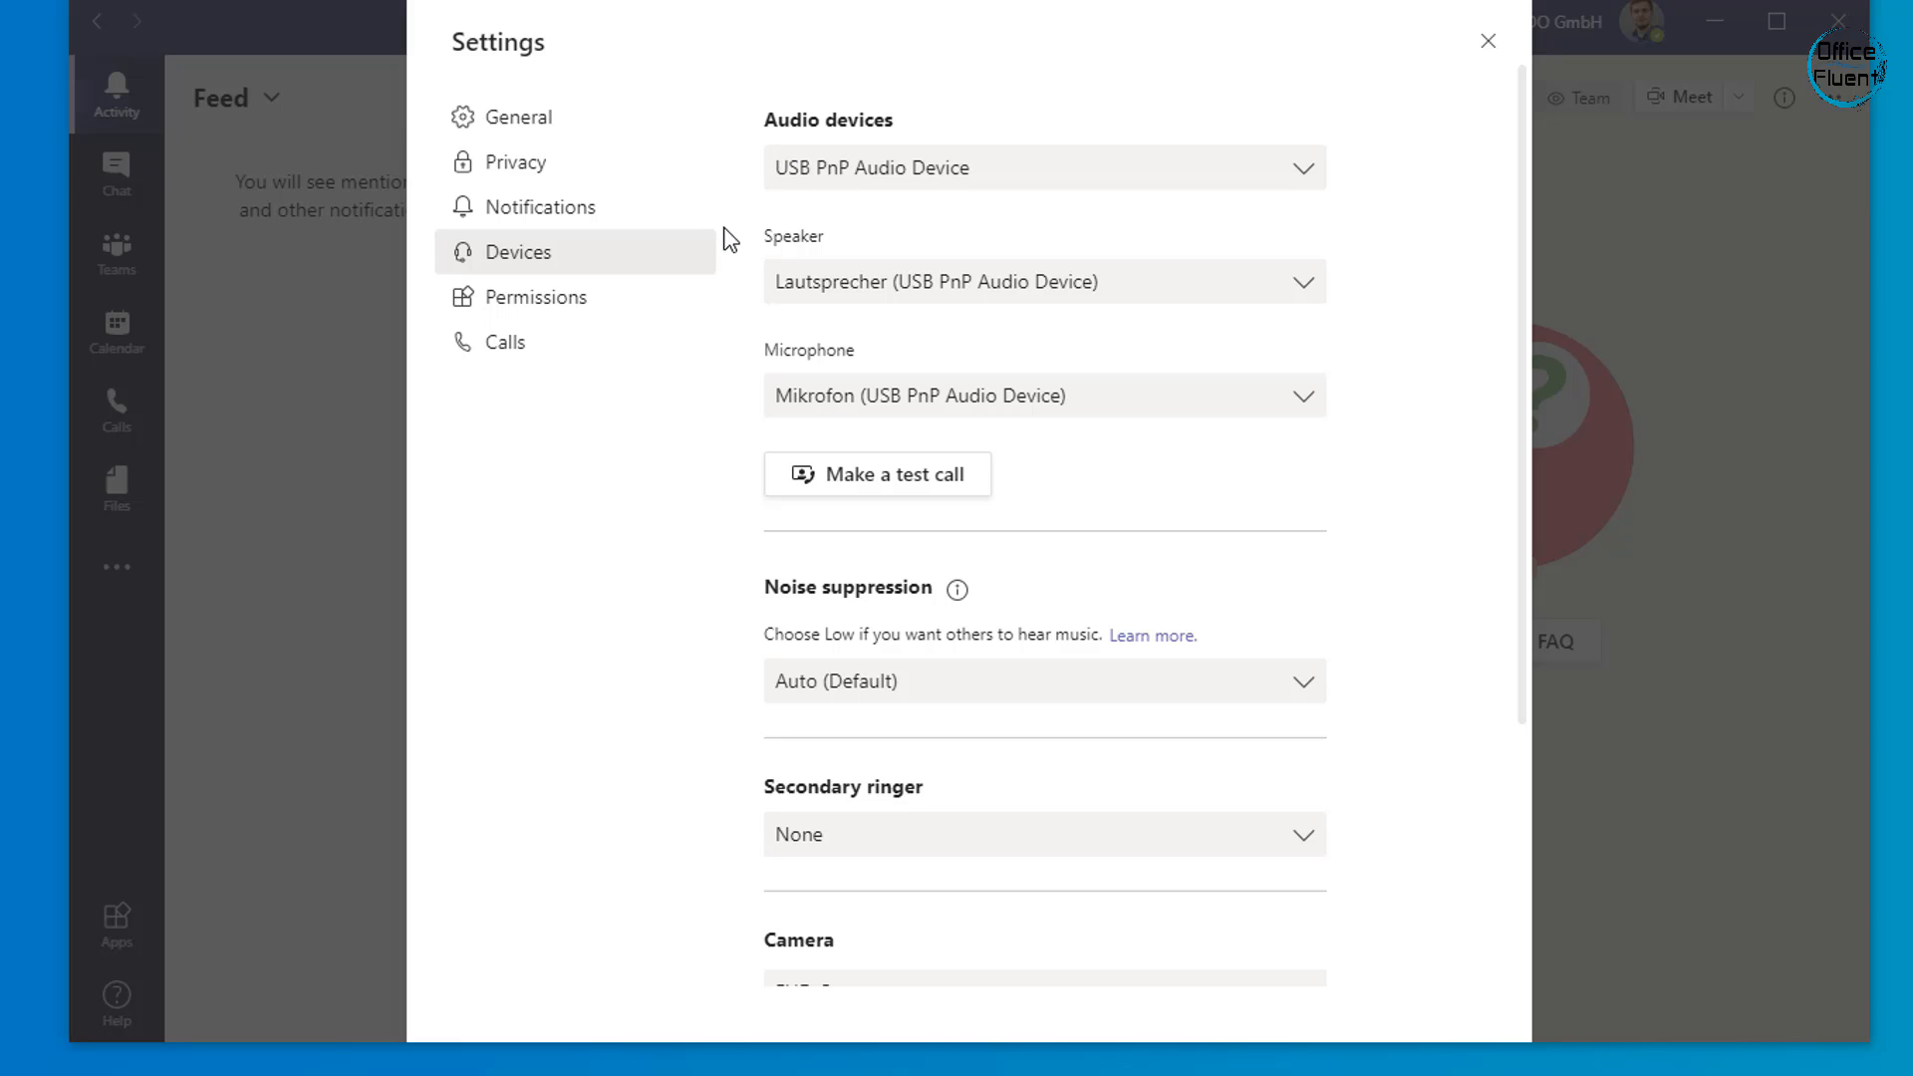
pyautogui.scroll(-3, 746, 319)
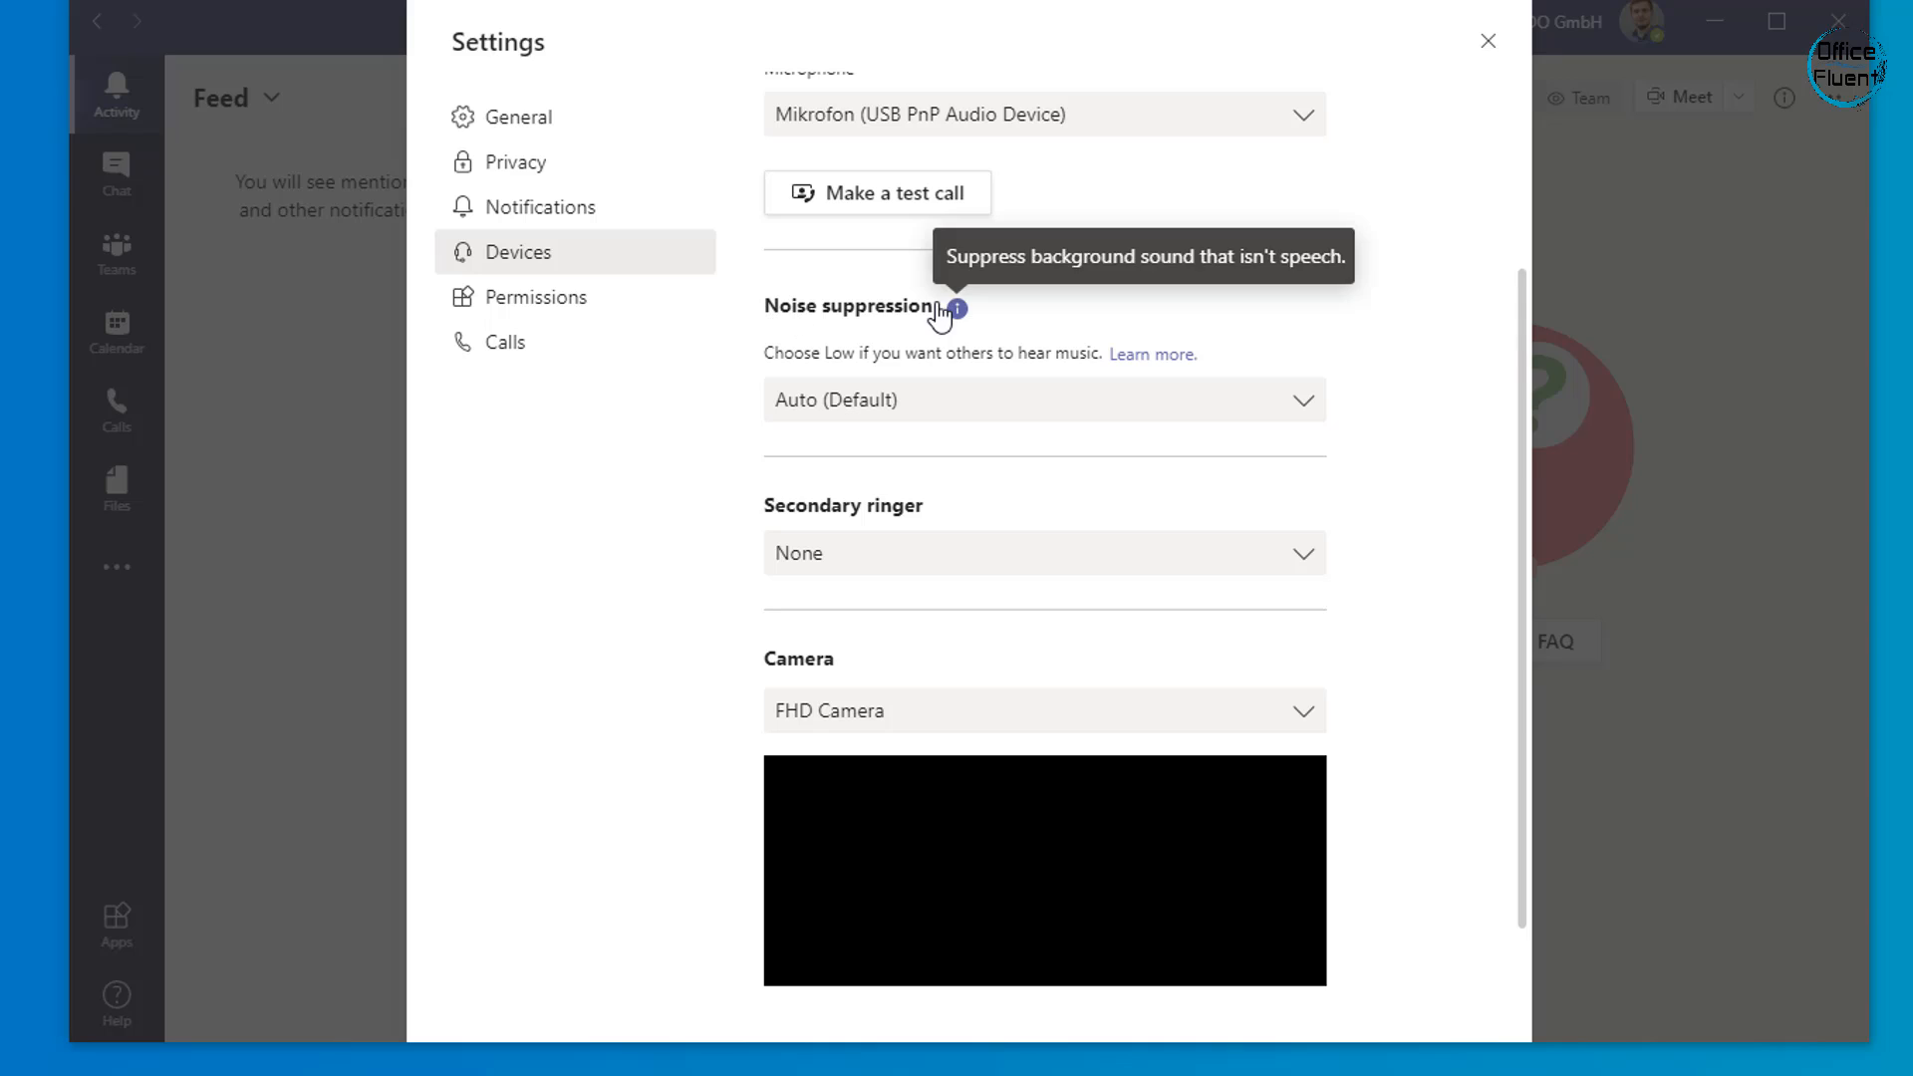
pyautogui.moveTo(972, 317)
pyautogui.click(933, 411)
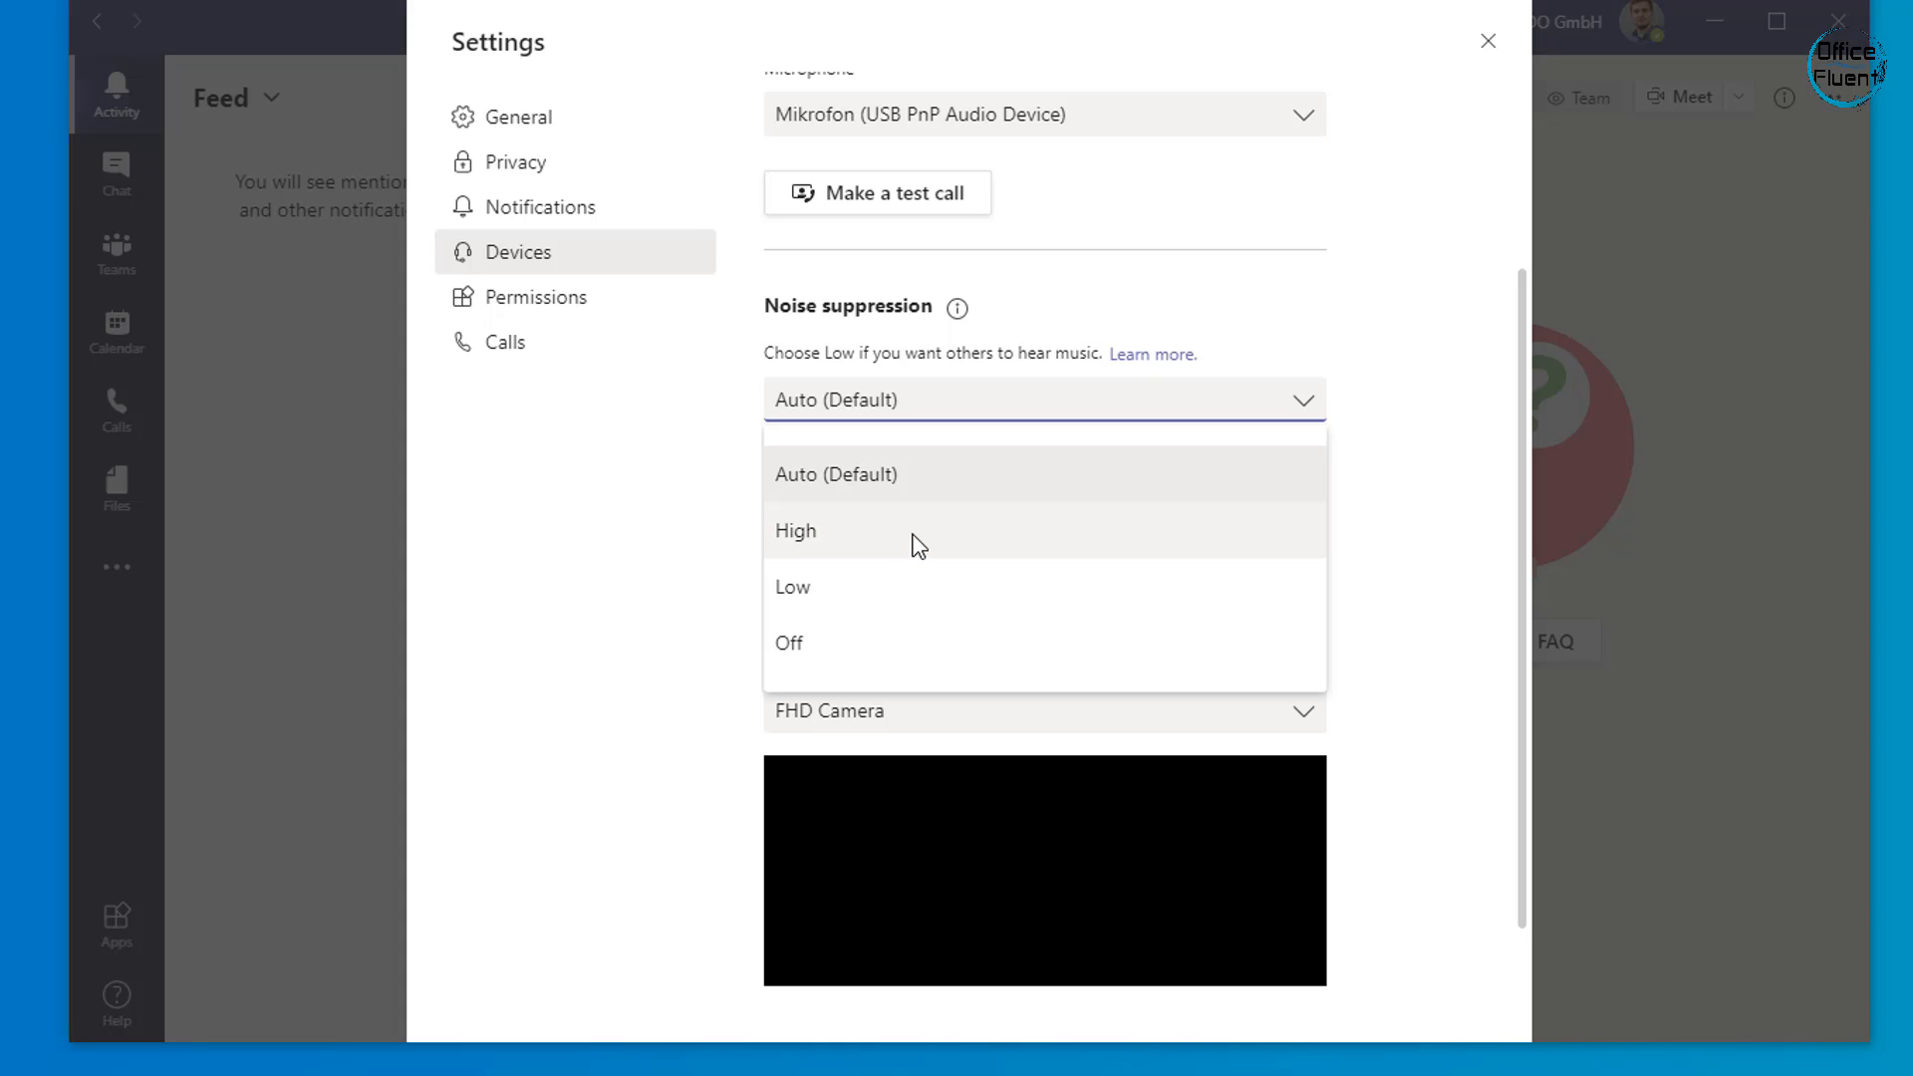
pyautogui.click(934, 396)
pyautogui.click(1372, 396)
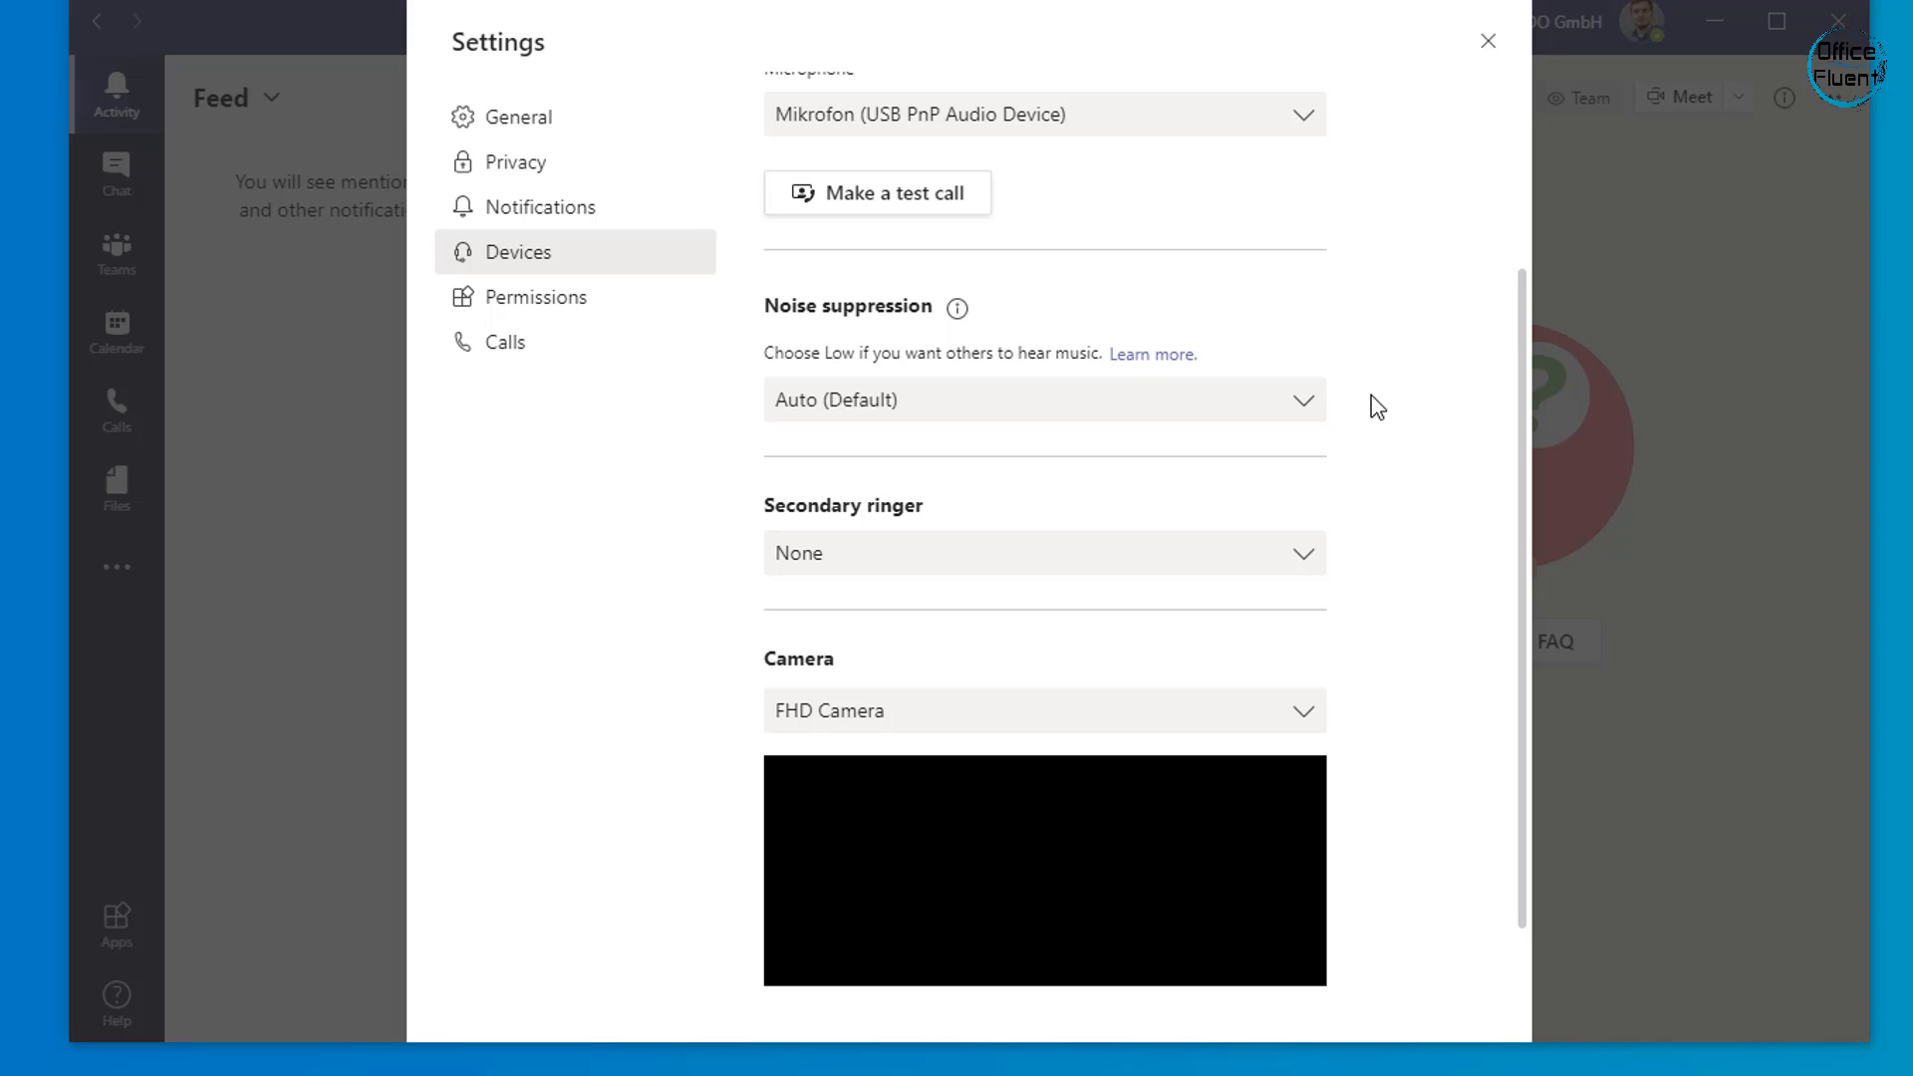
# - Set the secondary ringer to Lautsprecher (High Definition Audio Device) in the device settings
pyautogui.scroll(-1, 1377, 406)
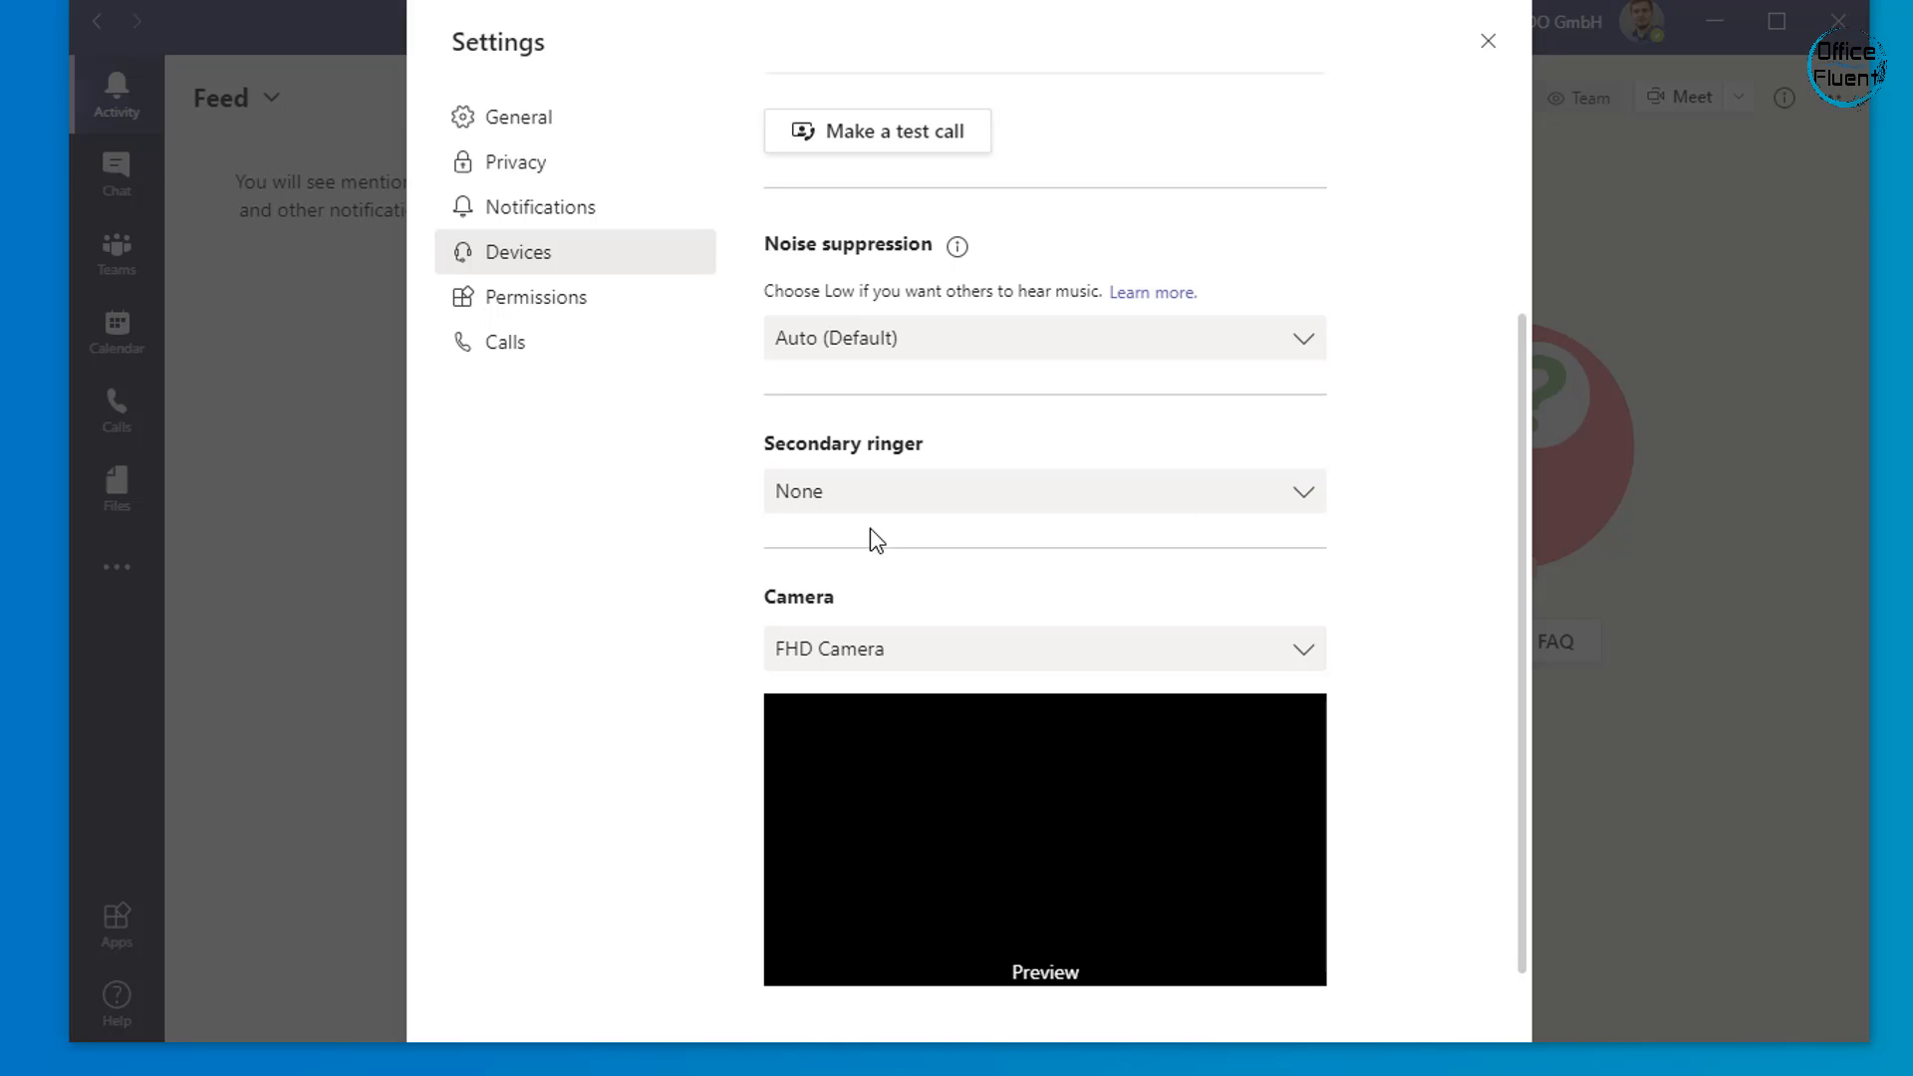
pyautogui.click(862, 501)
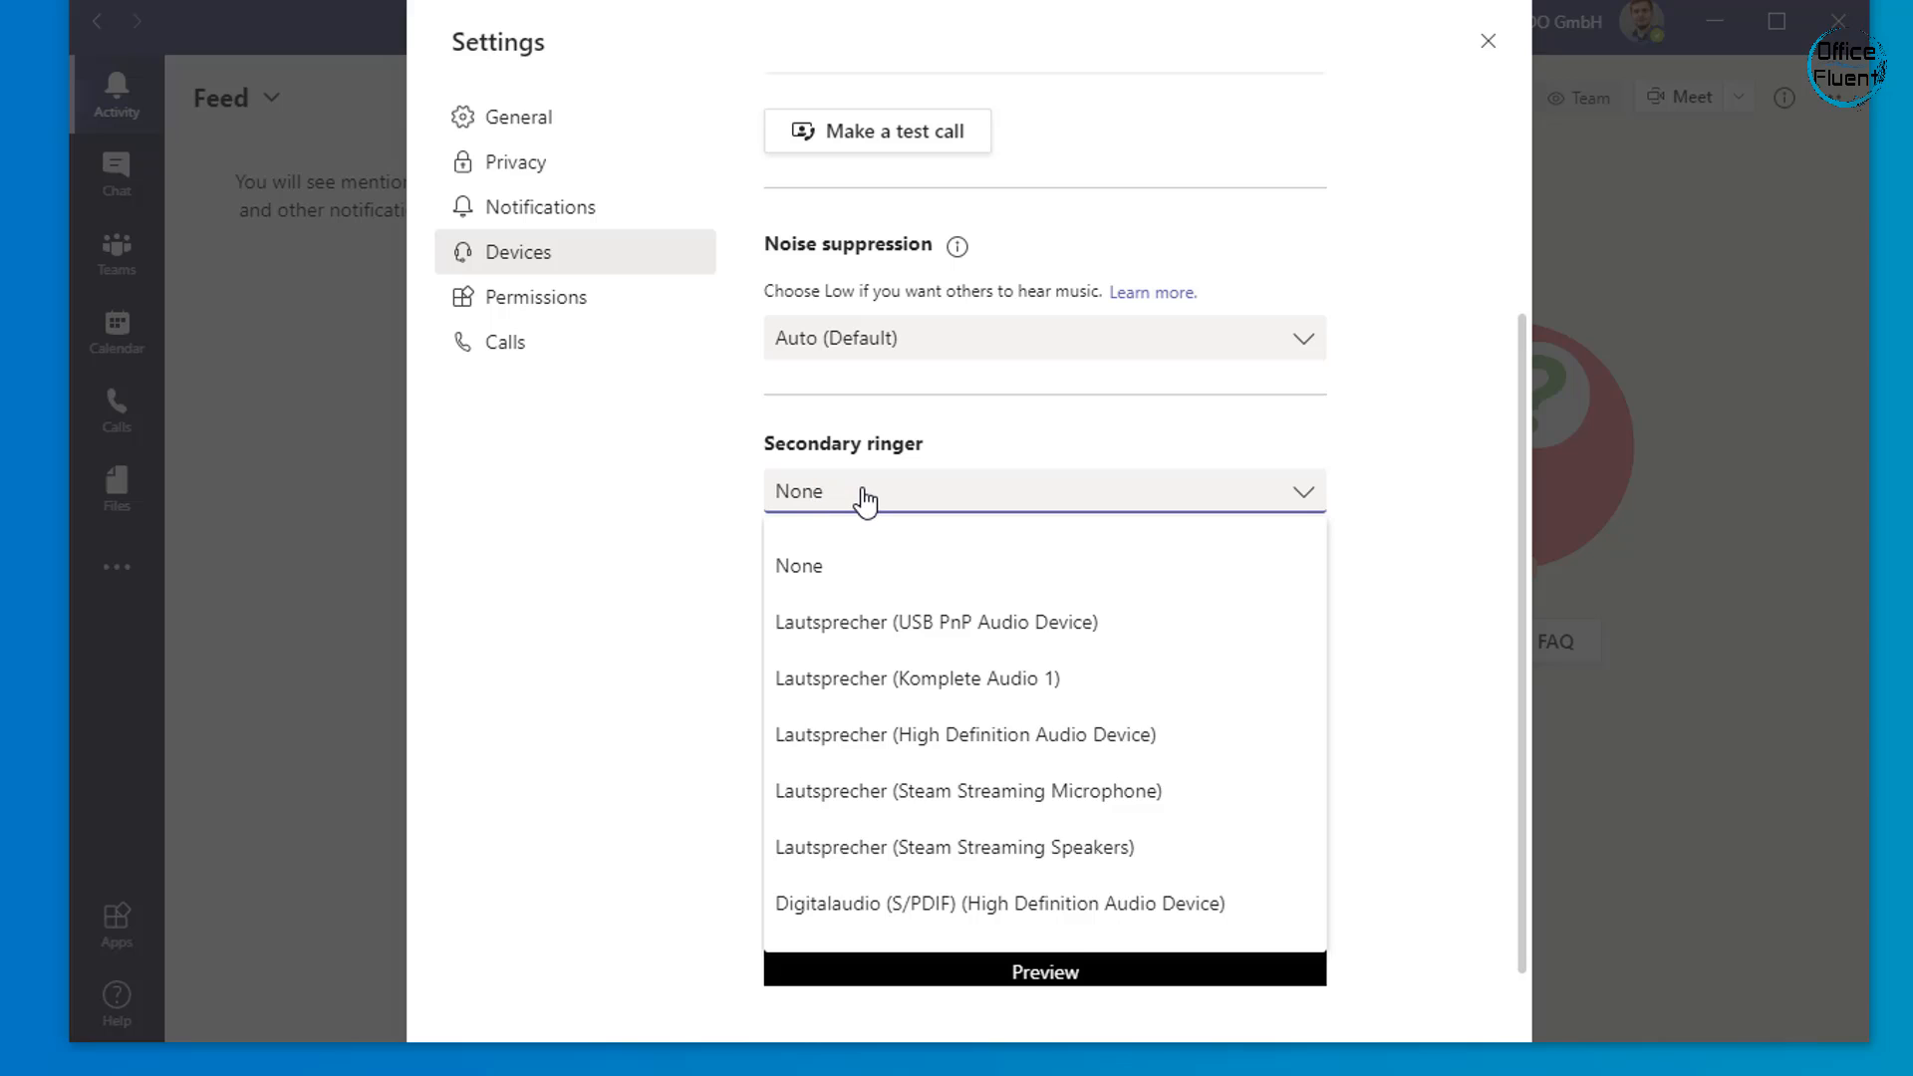
pyautogui.click(864, 500)
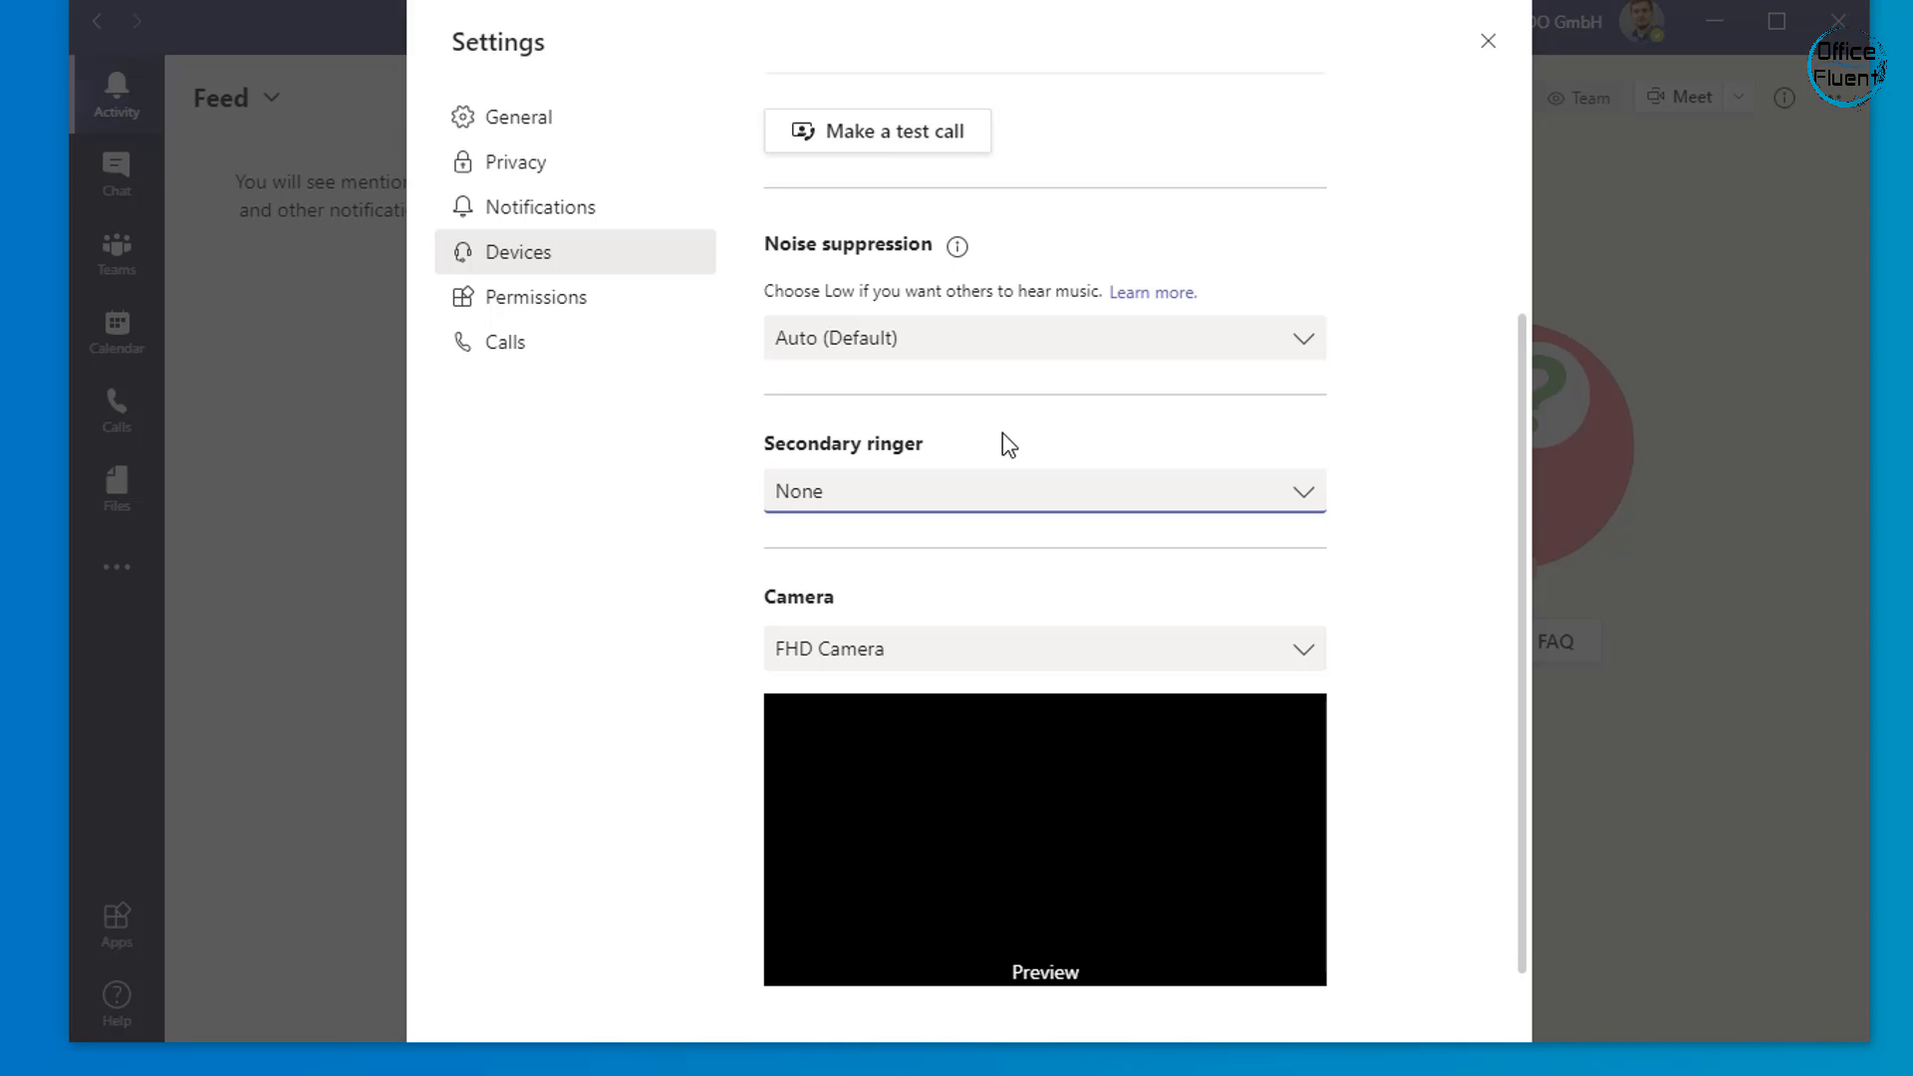
pyautogui.click(929, 490)
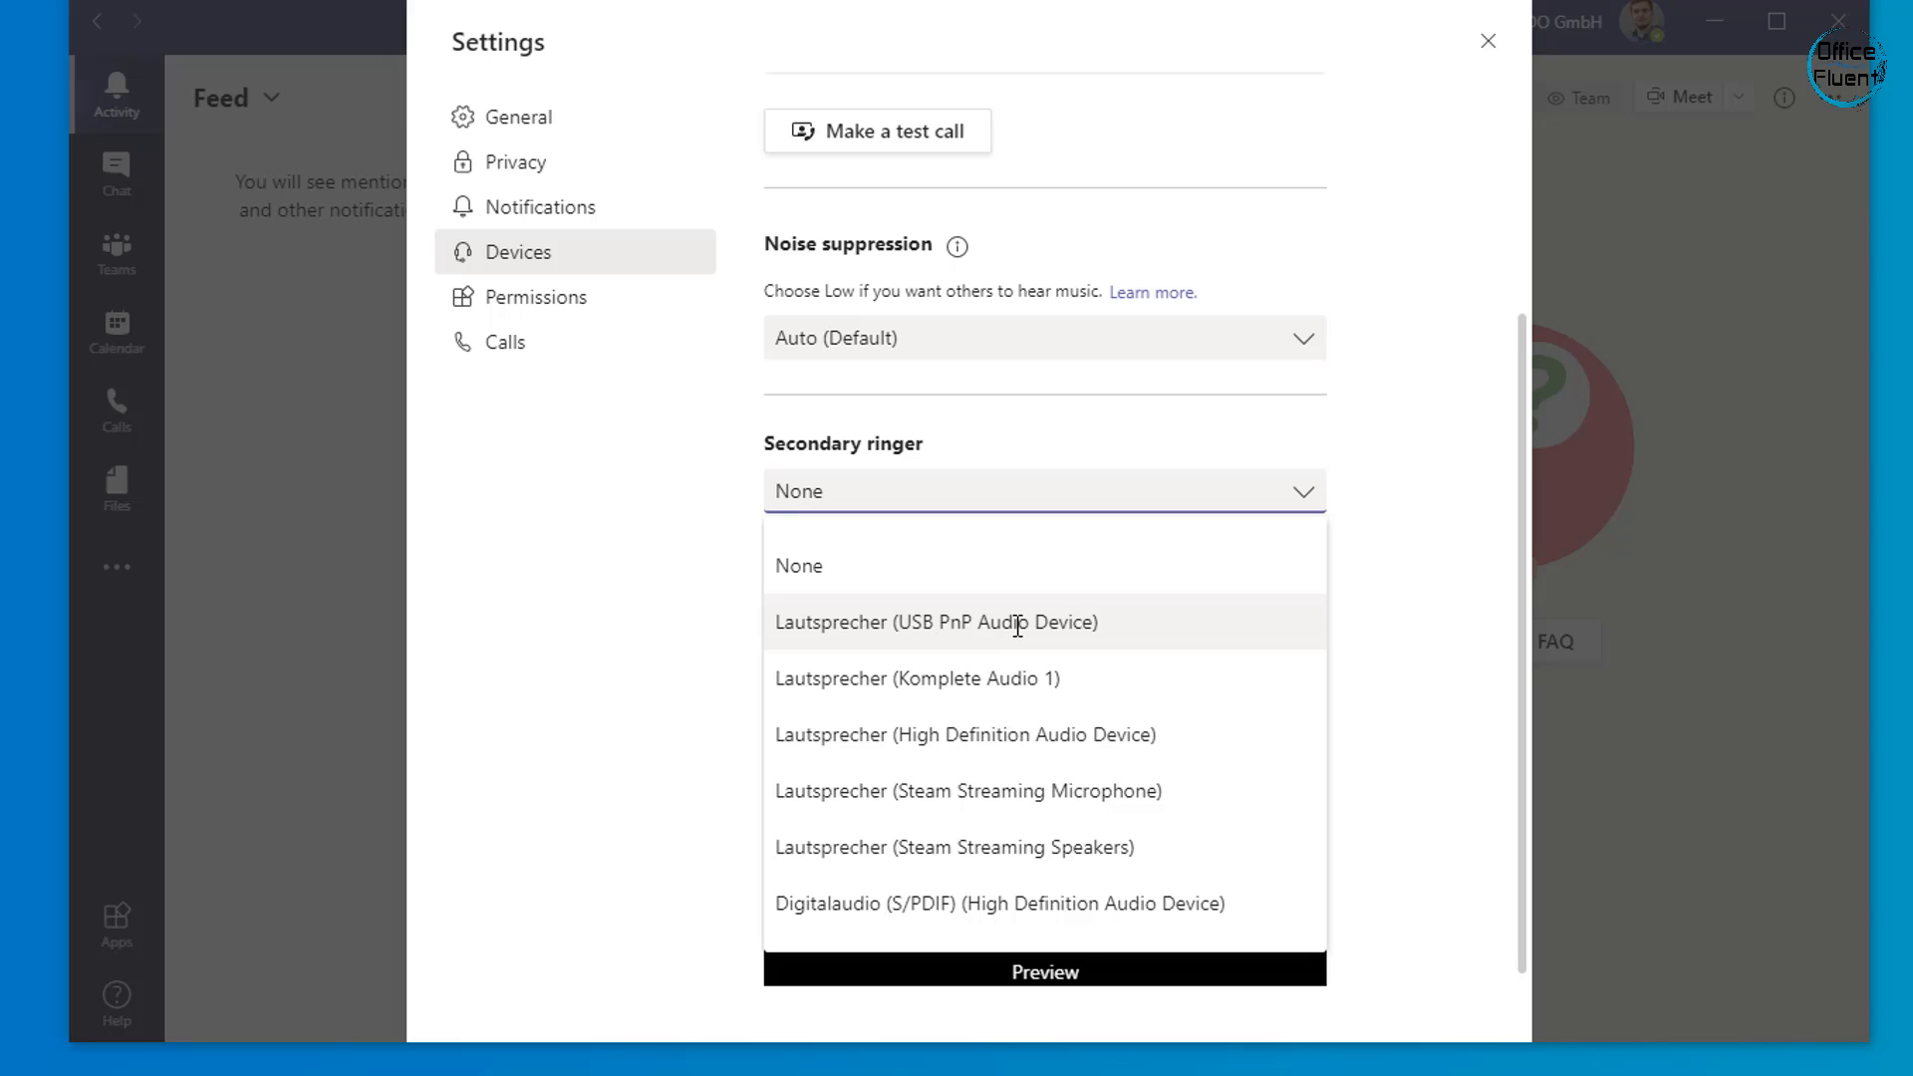
pyautogui.click(945, 733)
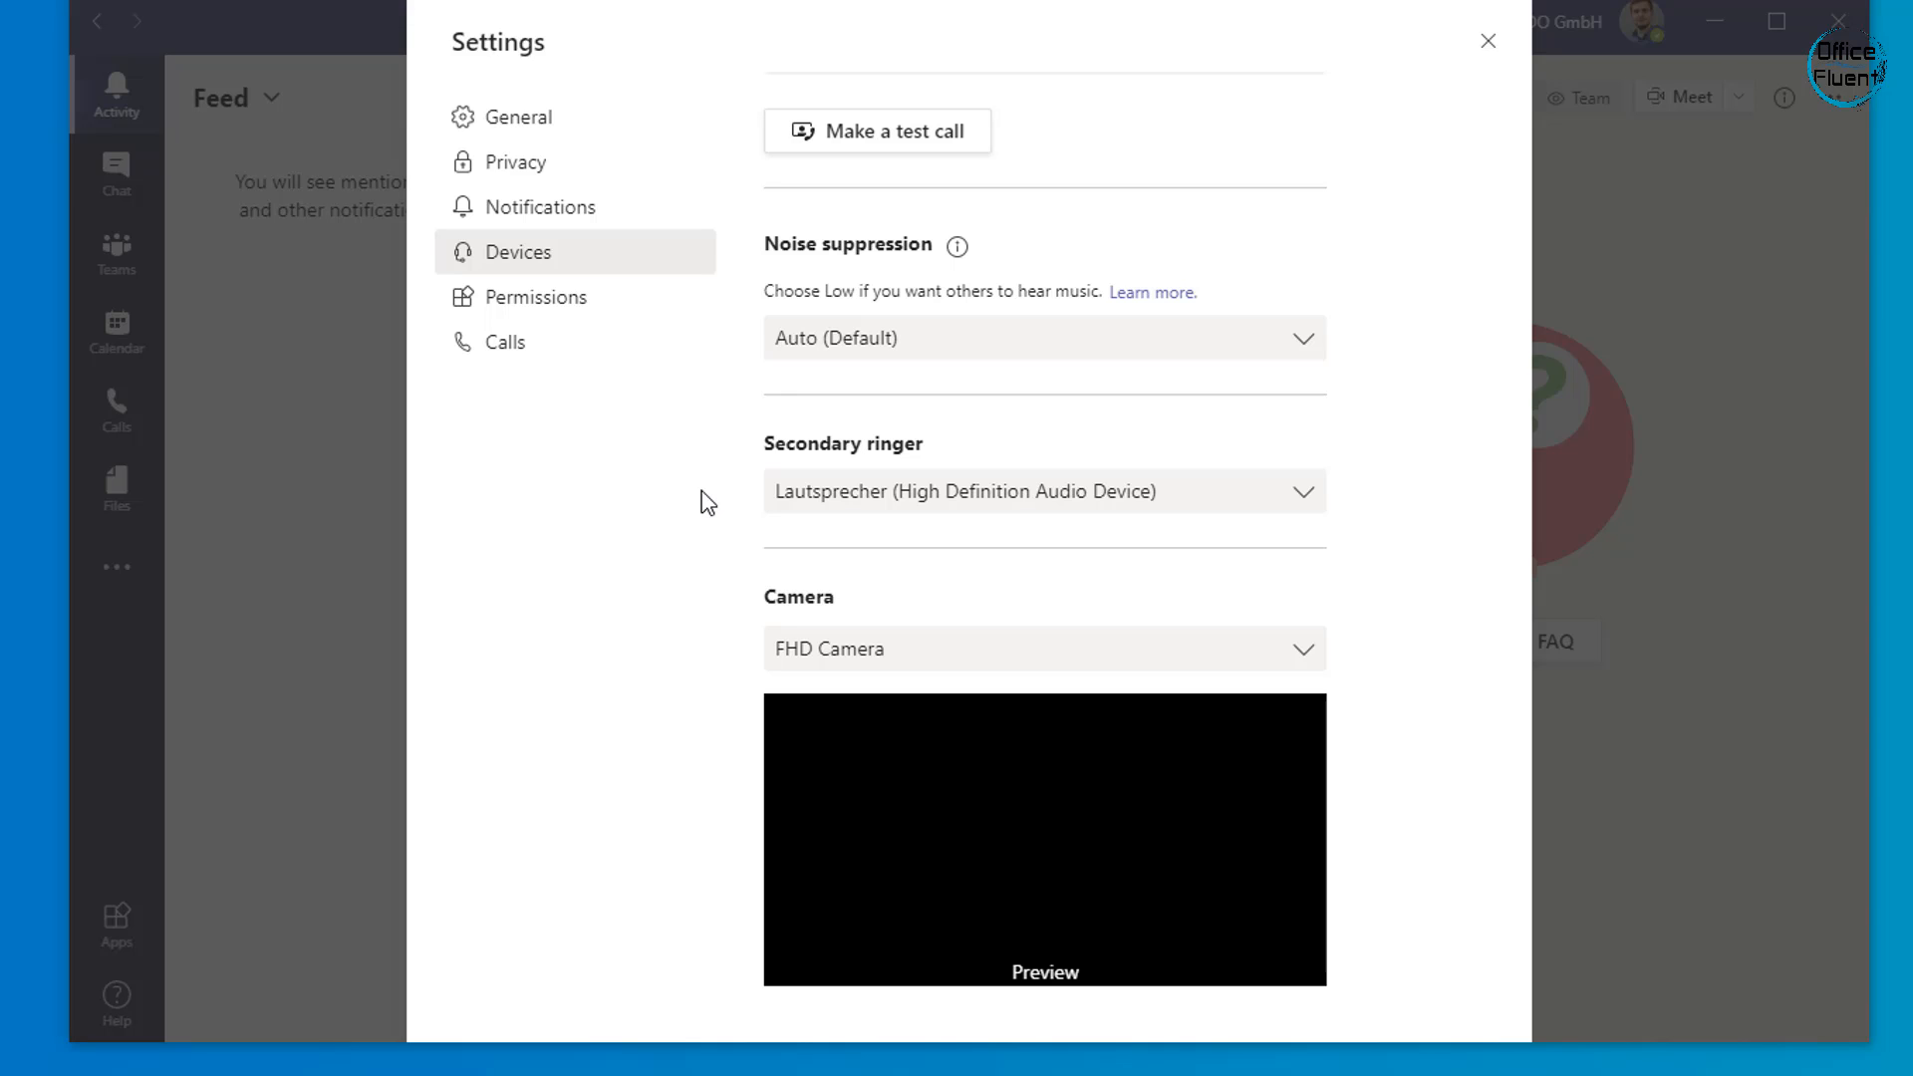
# - Review the app permissions, and examine the options for unanswered calls in the call settings
pyautogui.click(611, 310)
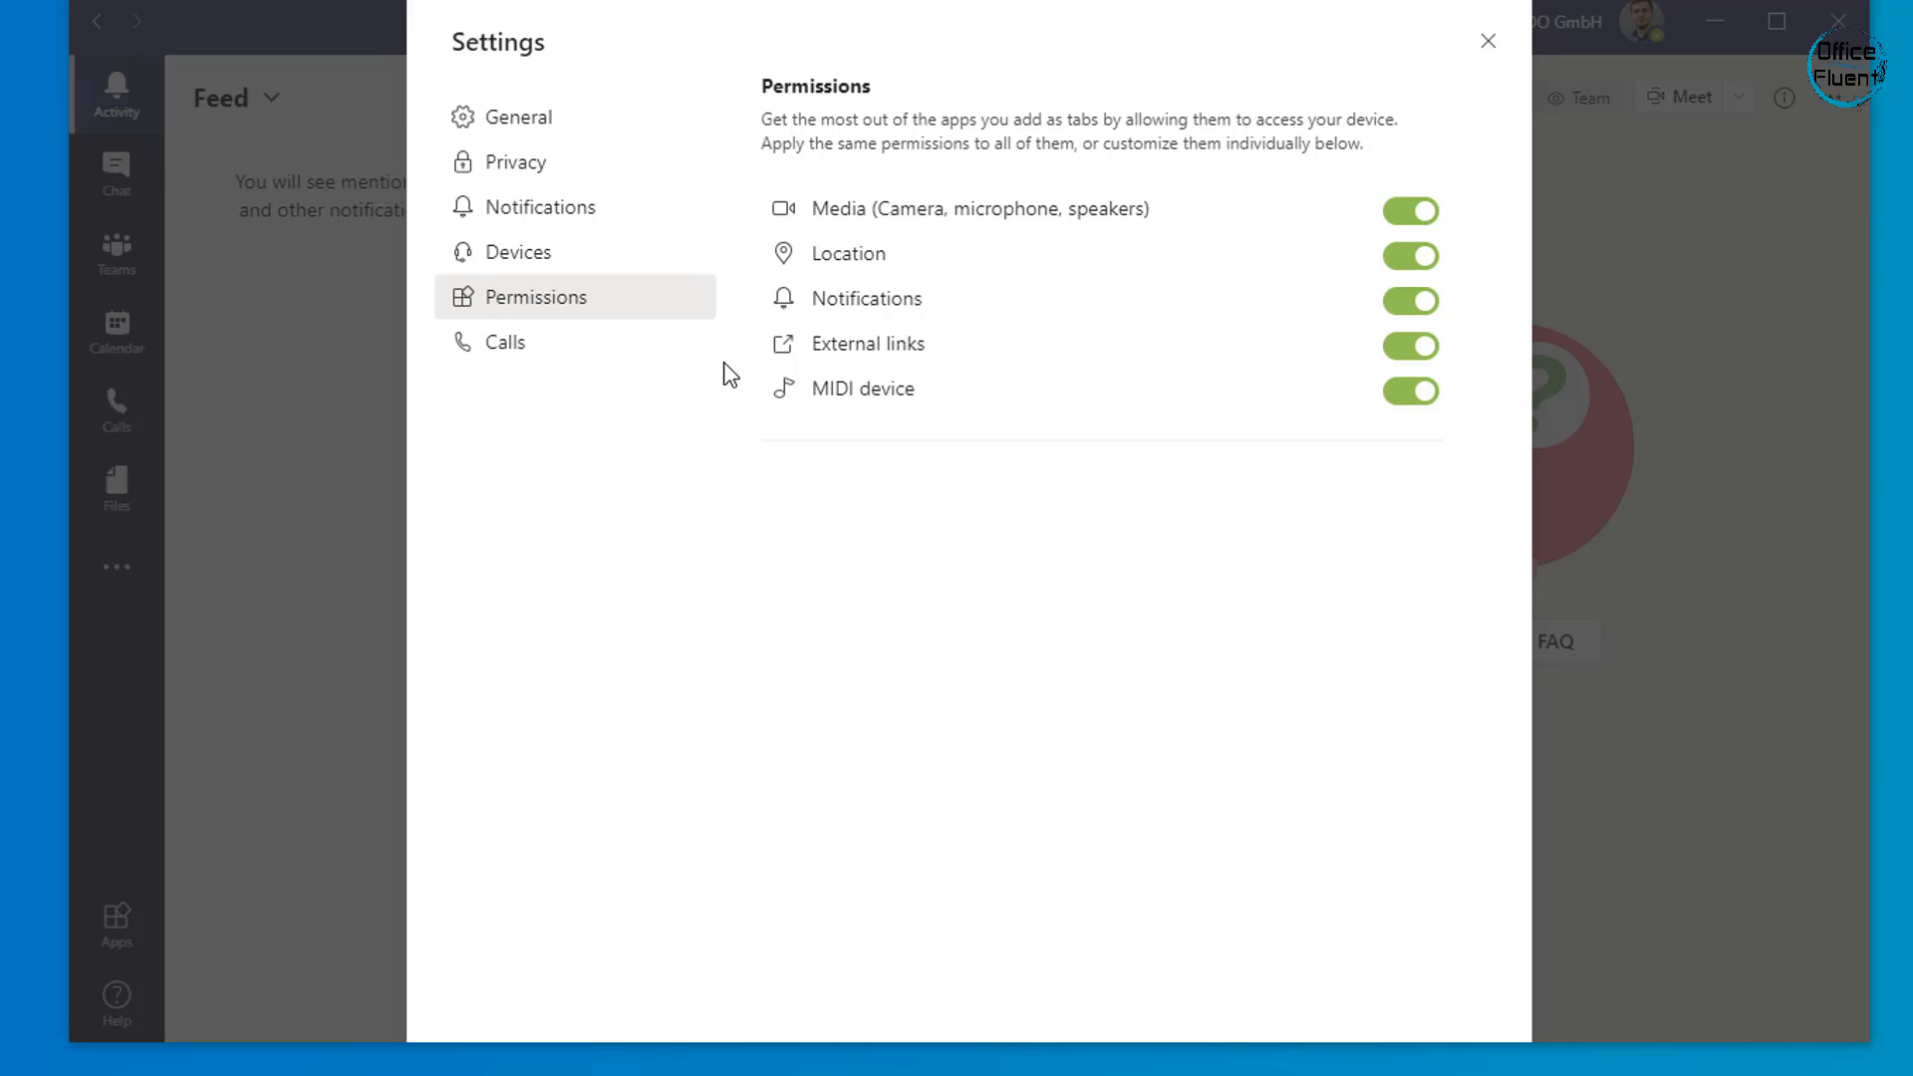
pyautogui.click(660, 353)
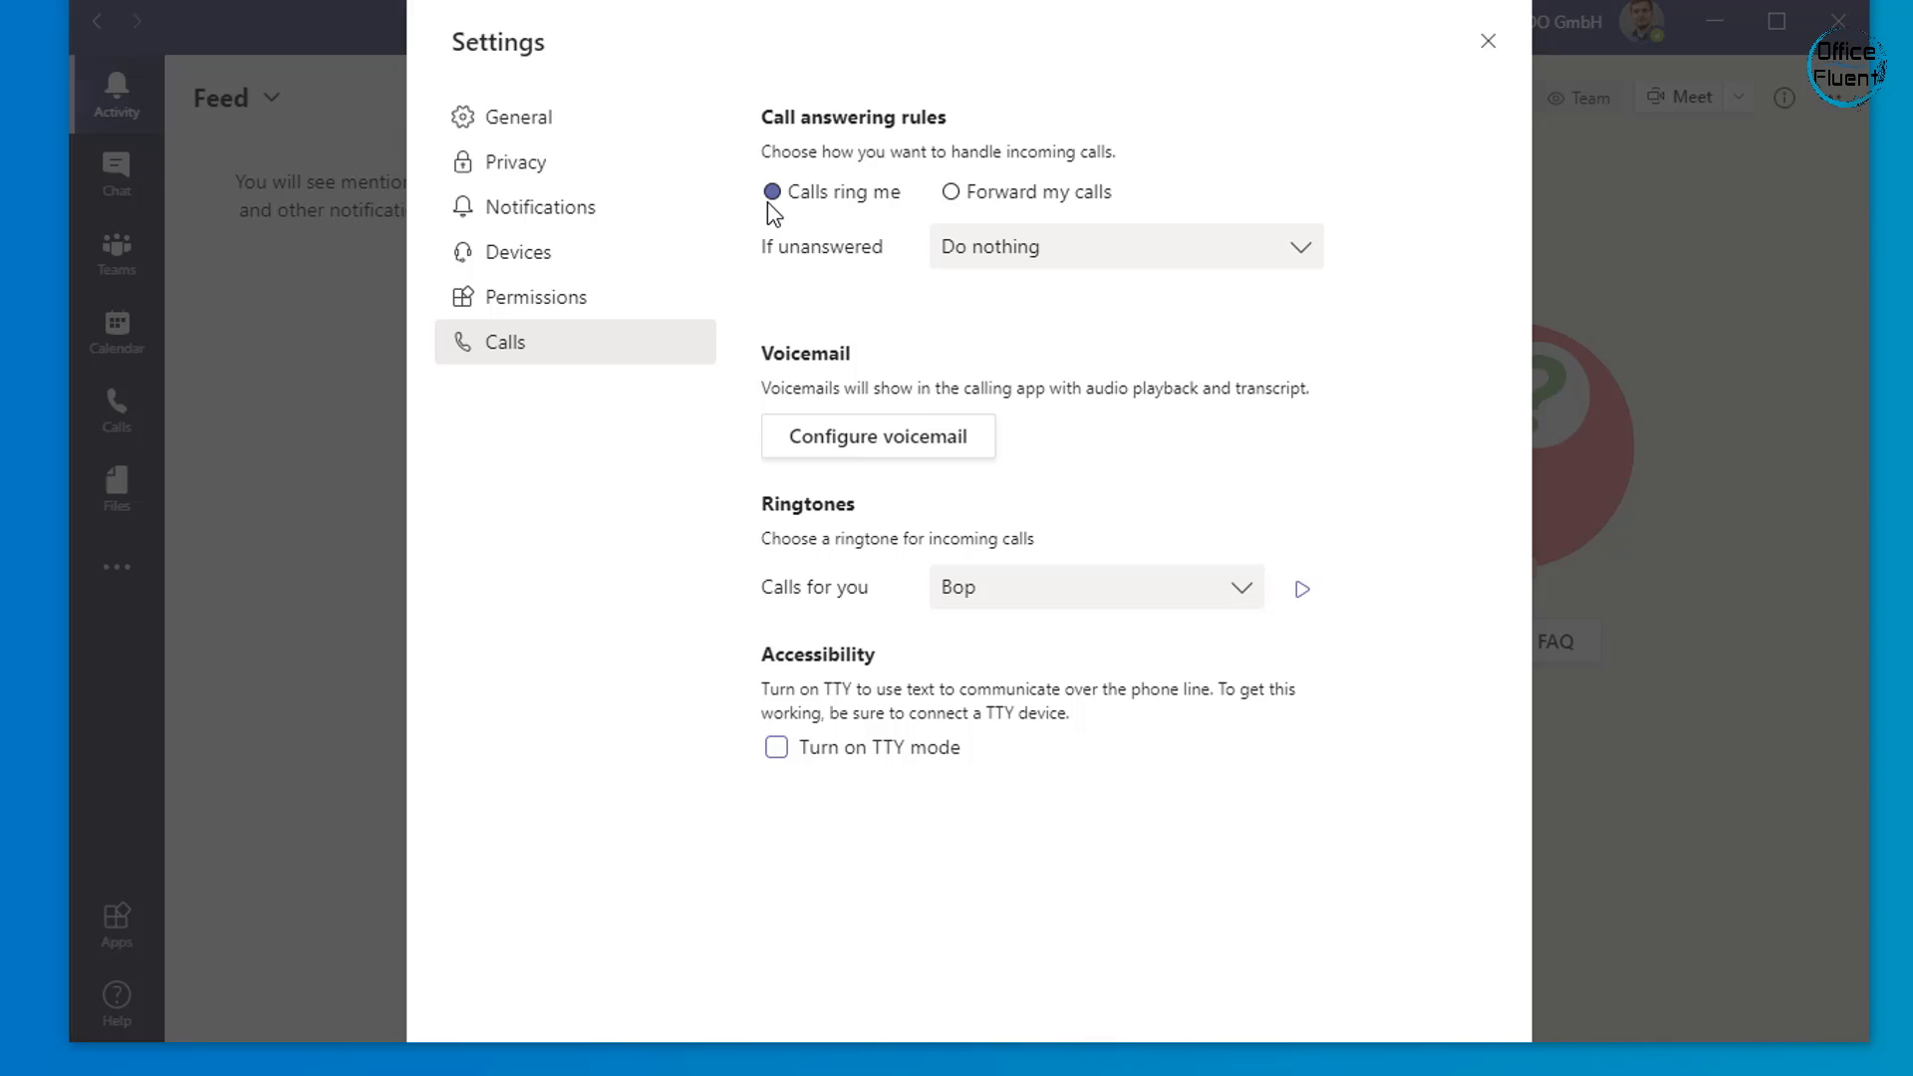
pyautogui.click(1070, 256)
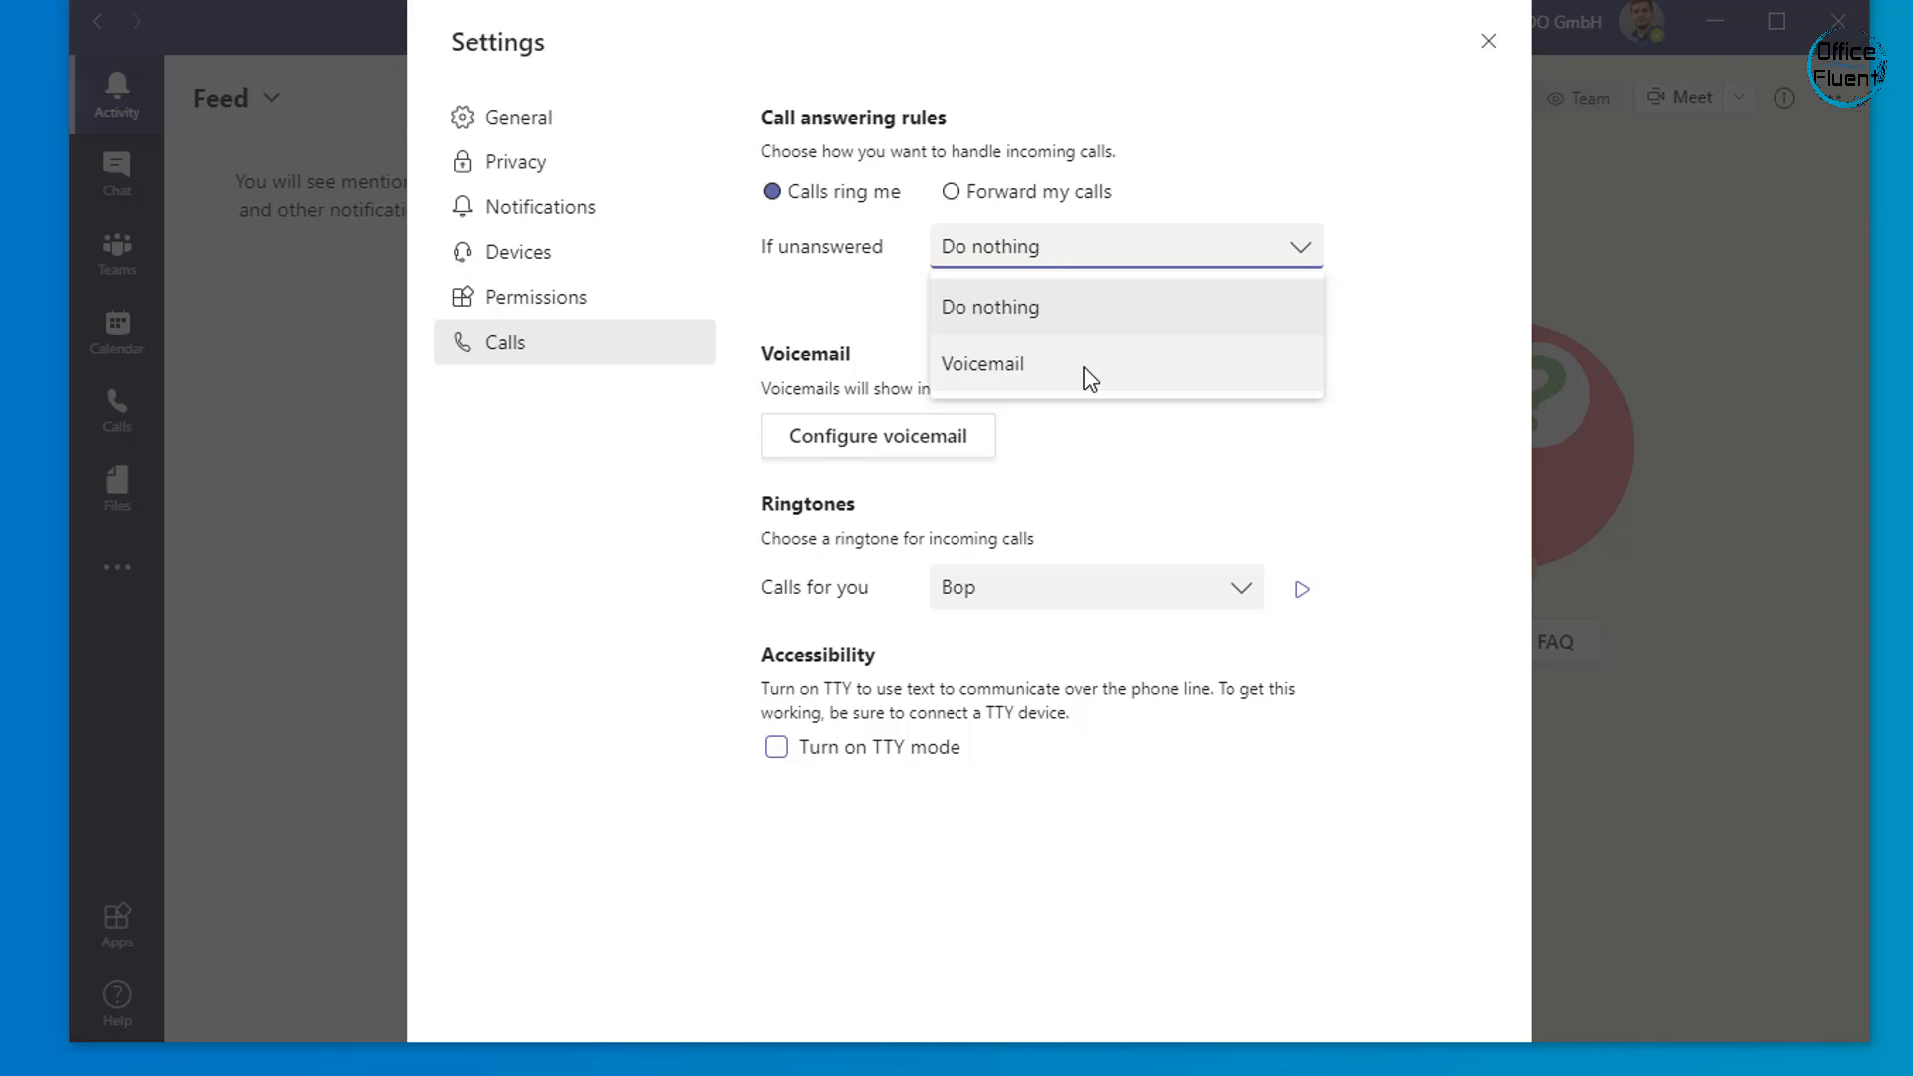
pyautogui.click(860, 305)
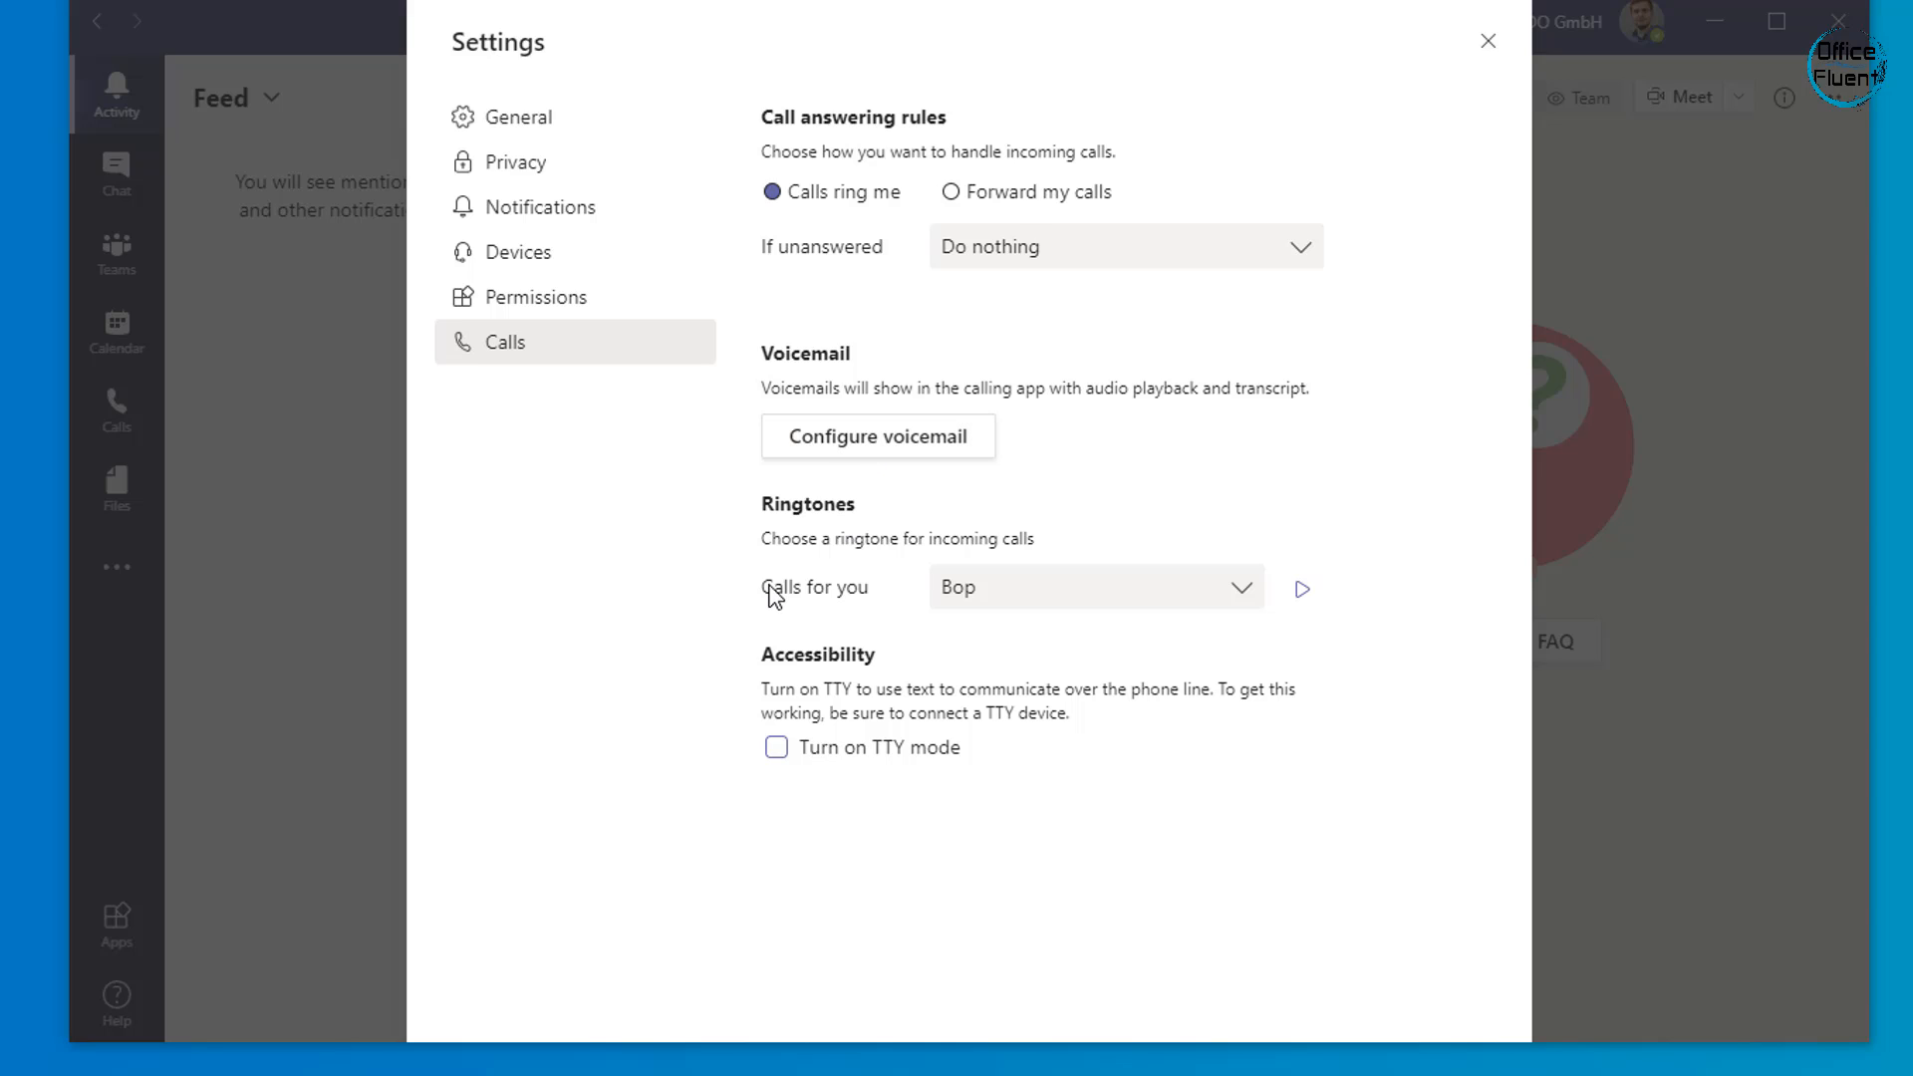
# - Try the Default ringtone for incoming calls and set the ringtone back to Bop
pyautogui.click(1031, 592)
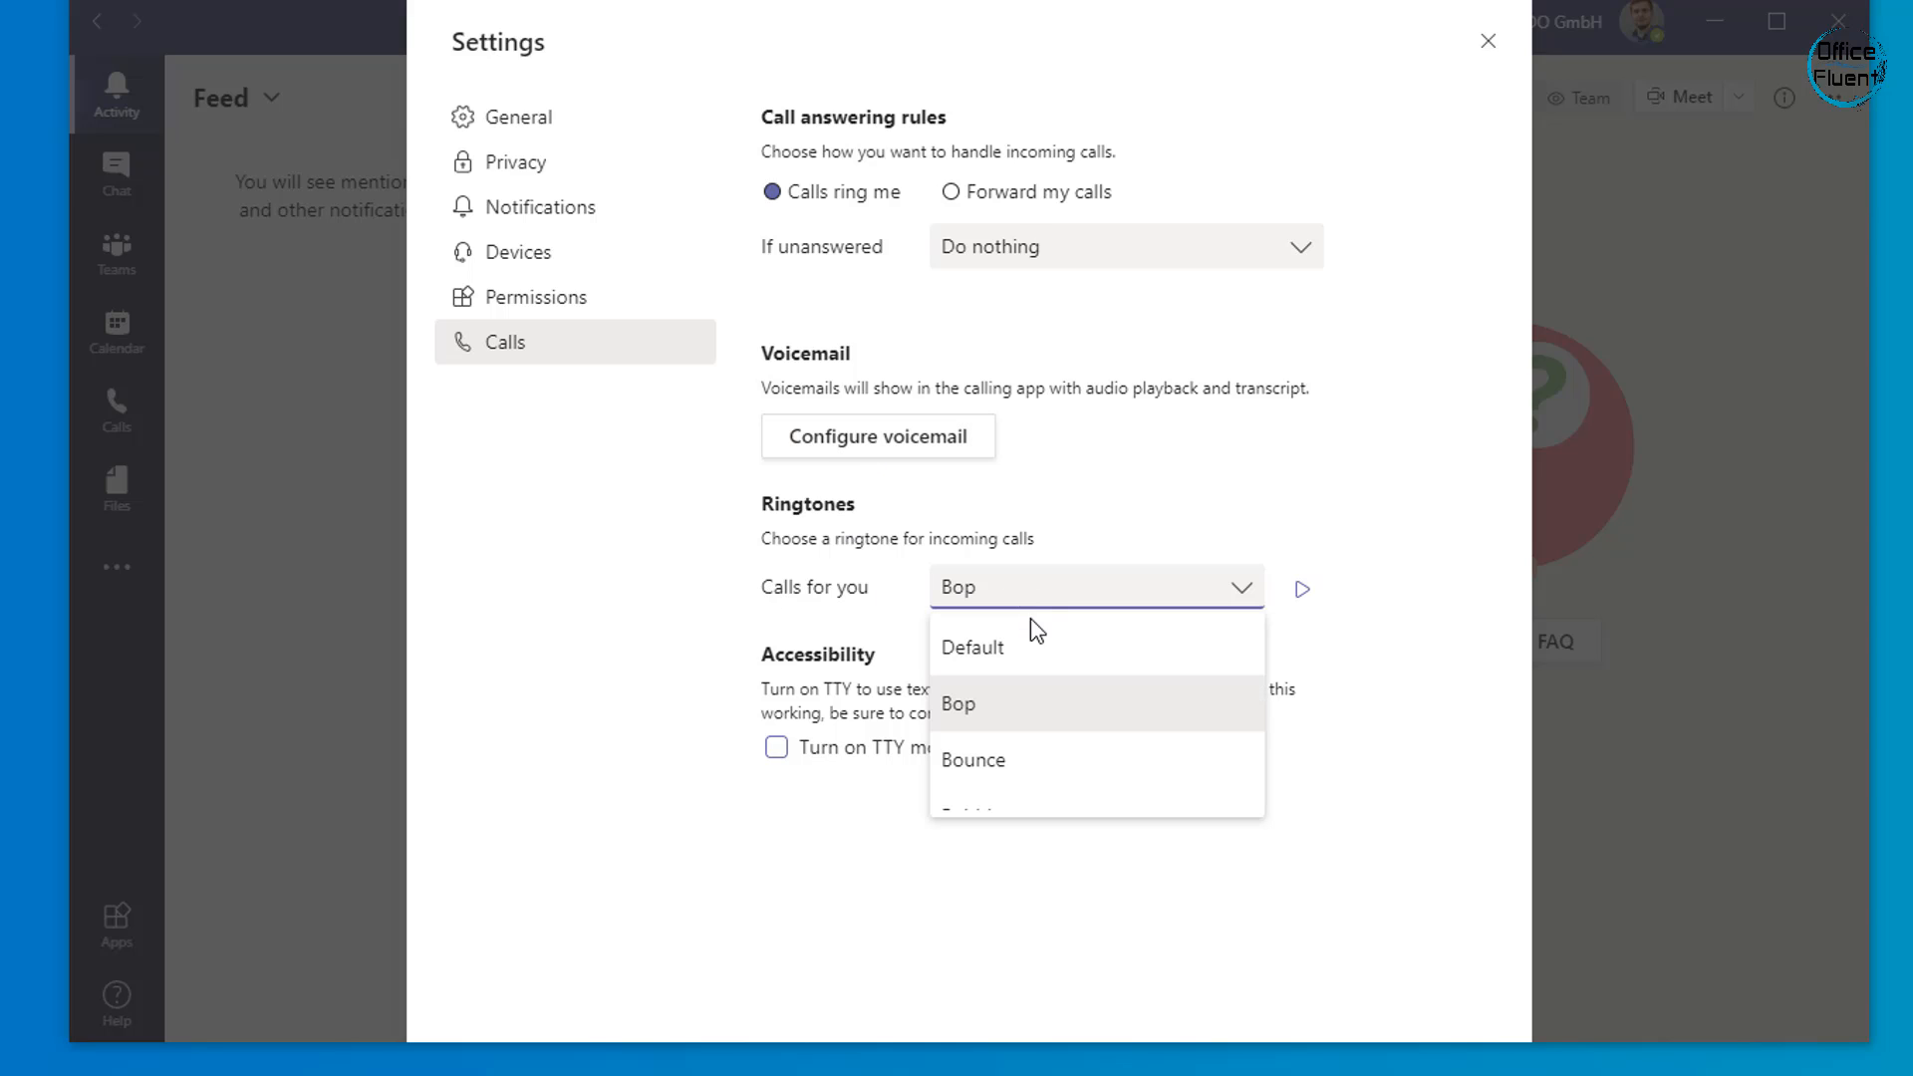
pyautogui.click(1034, 642)
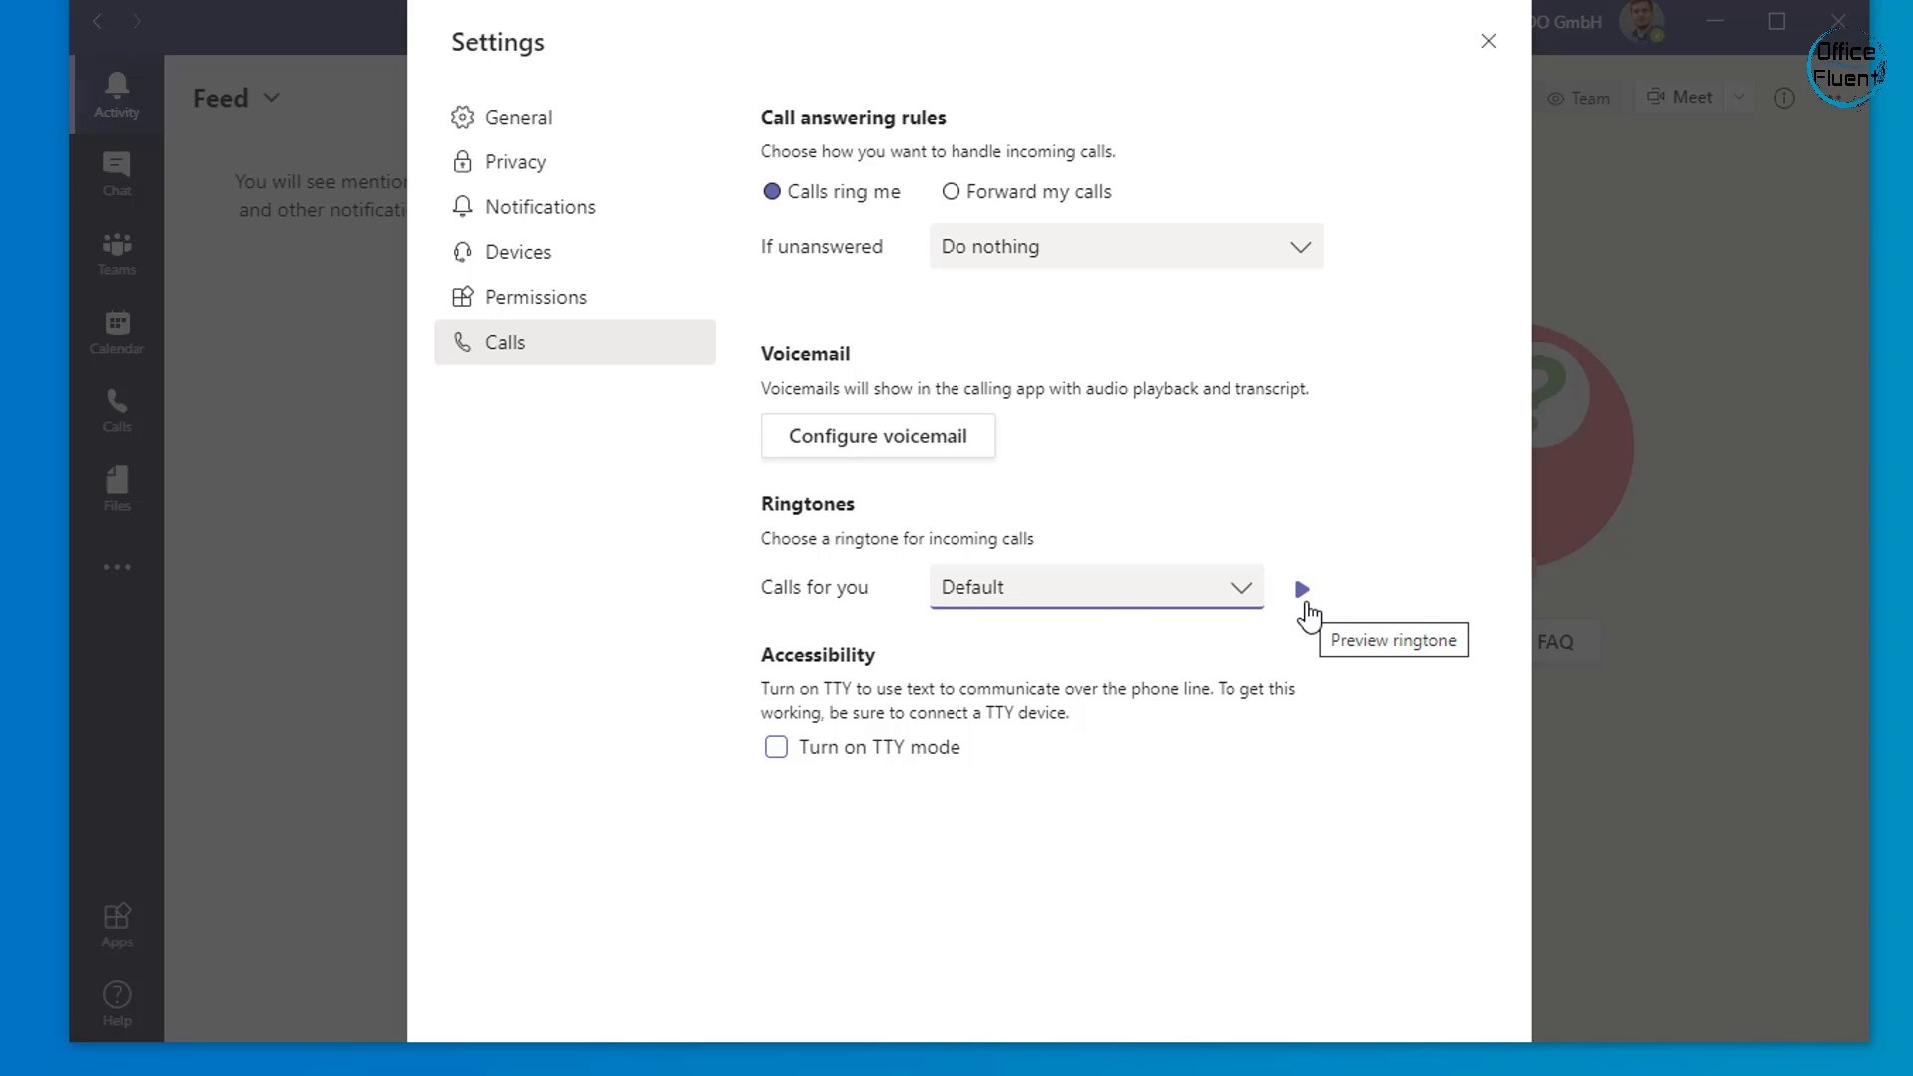
pyautogui.click(1123, 603)
pyautogui.click(1042, 704)
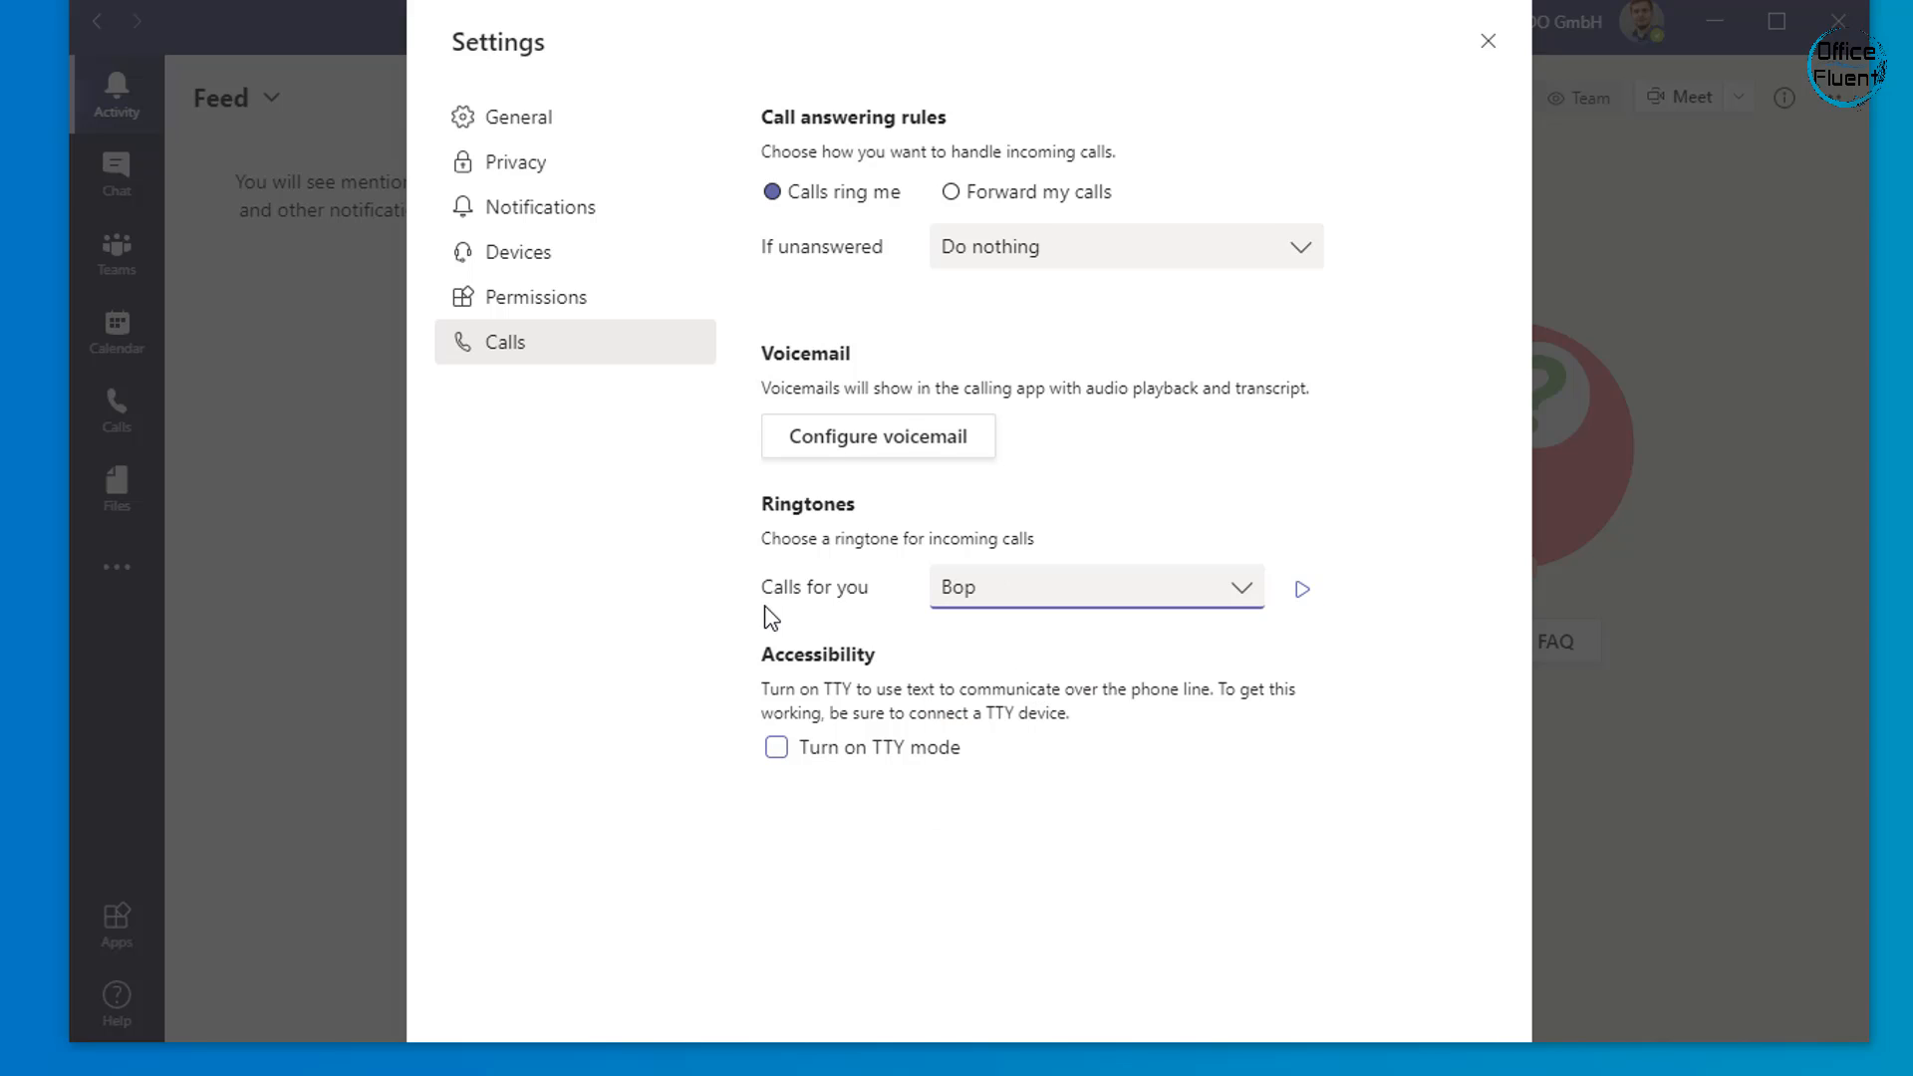
pyautogui.click(754, 572)
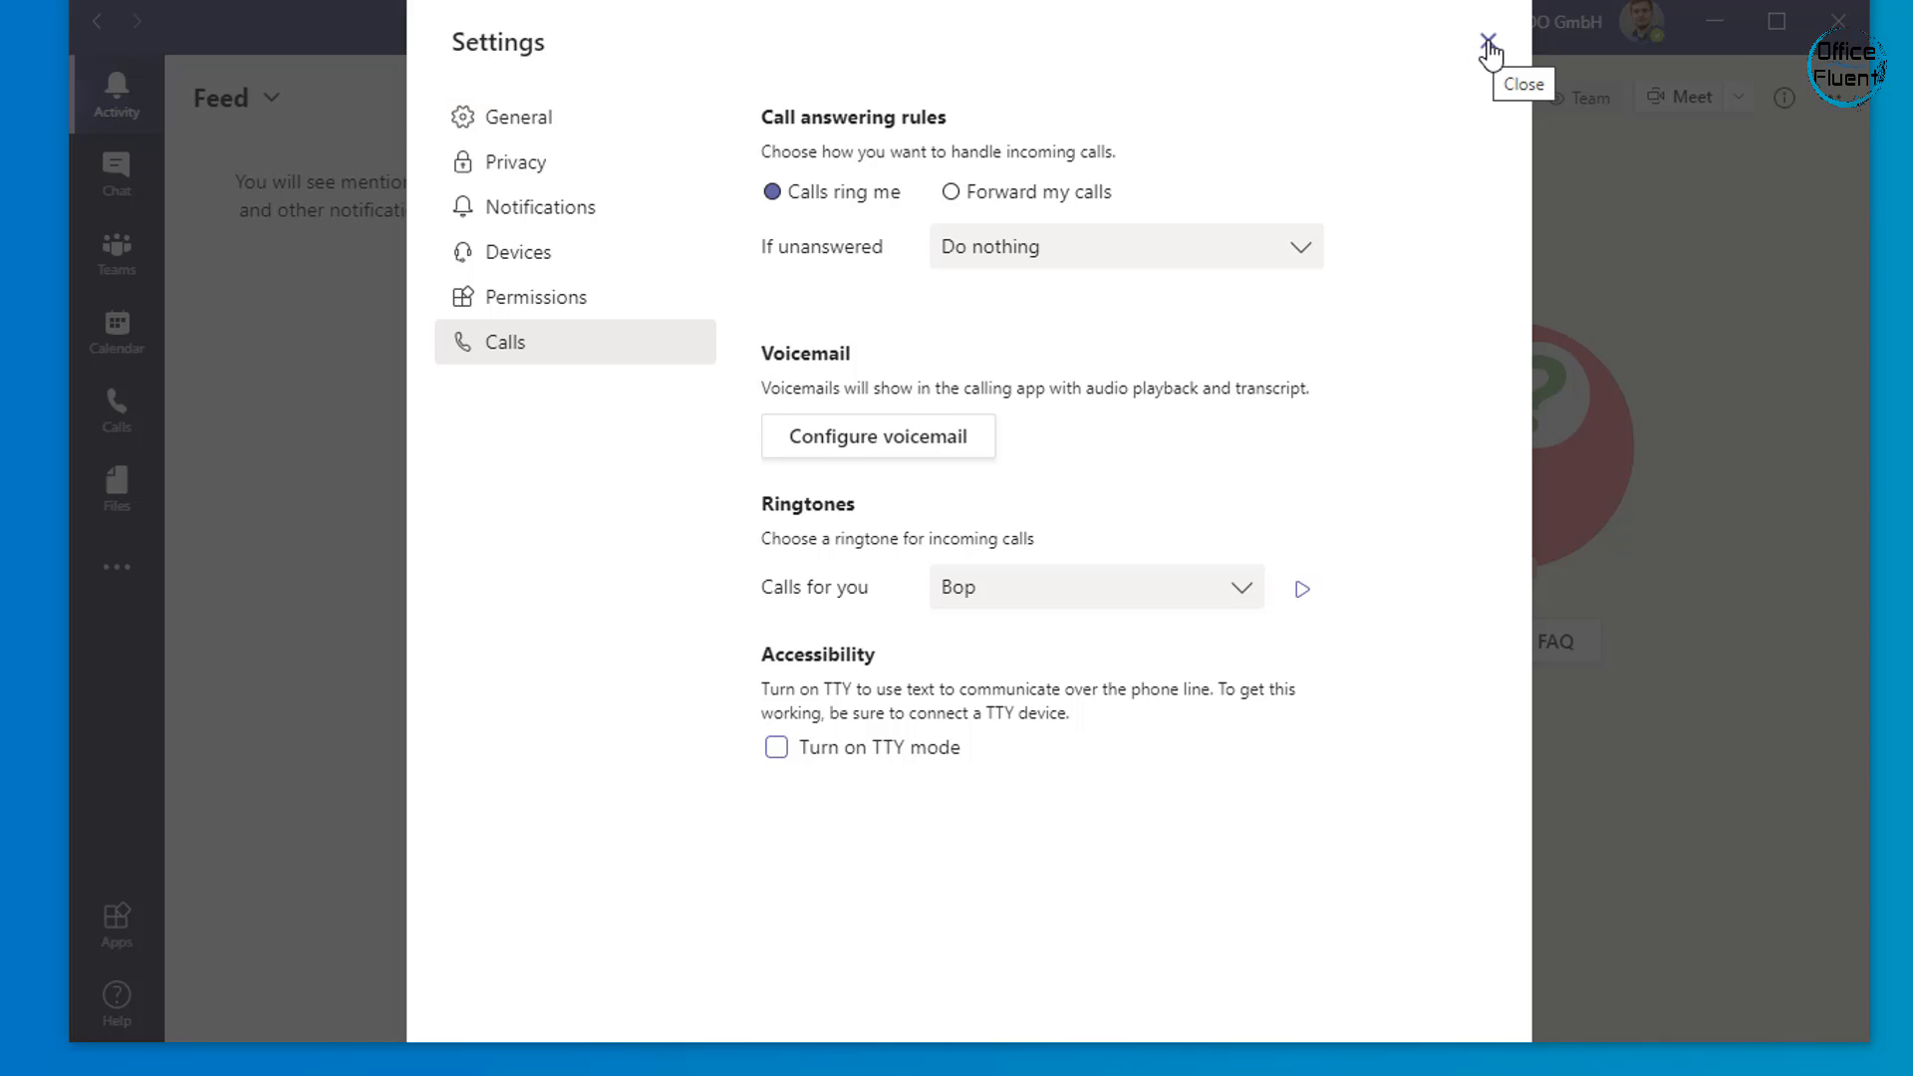
# - Return to the General settings page and close the settings
pyautogui.click(525, 115)
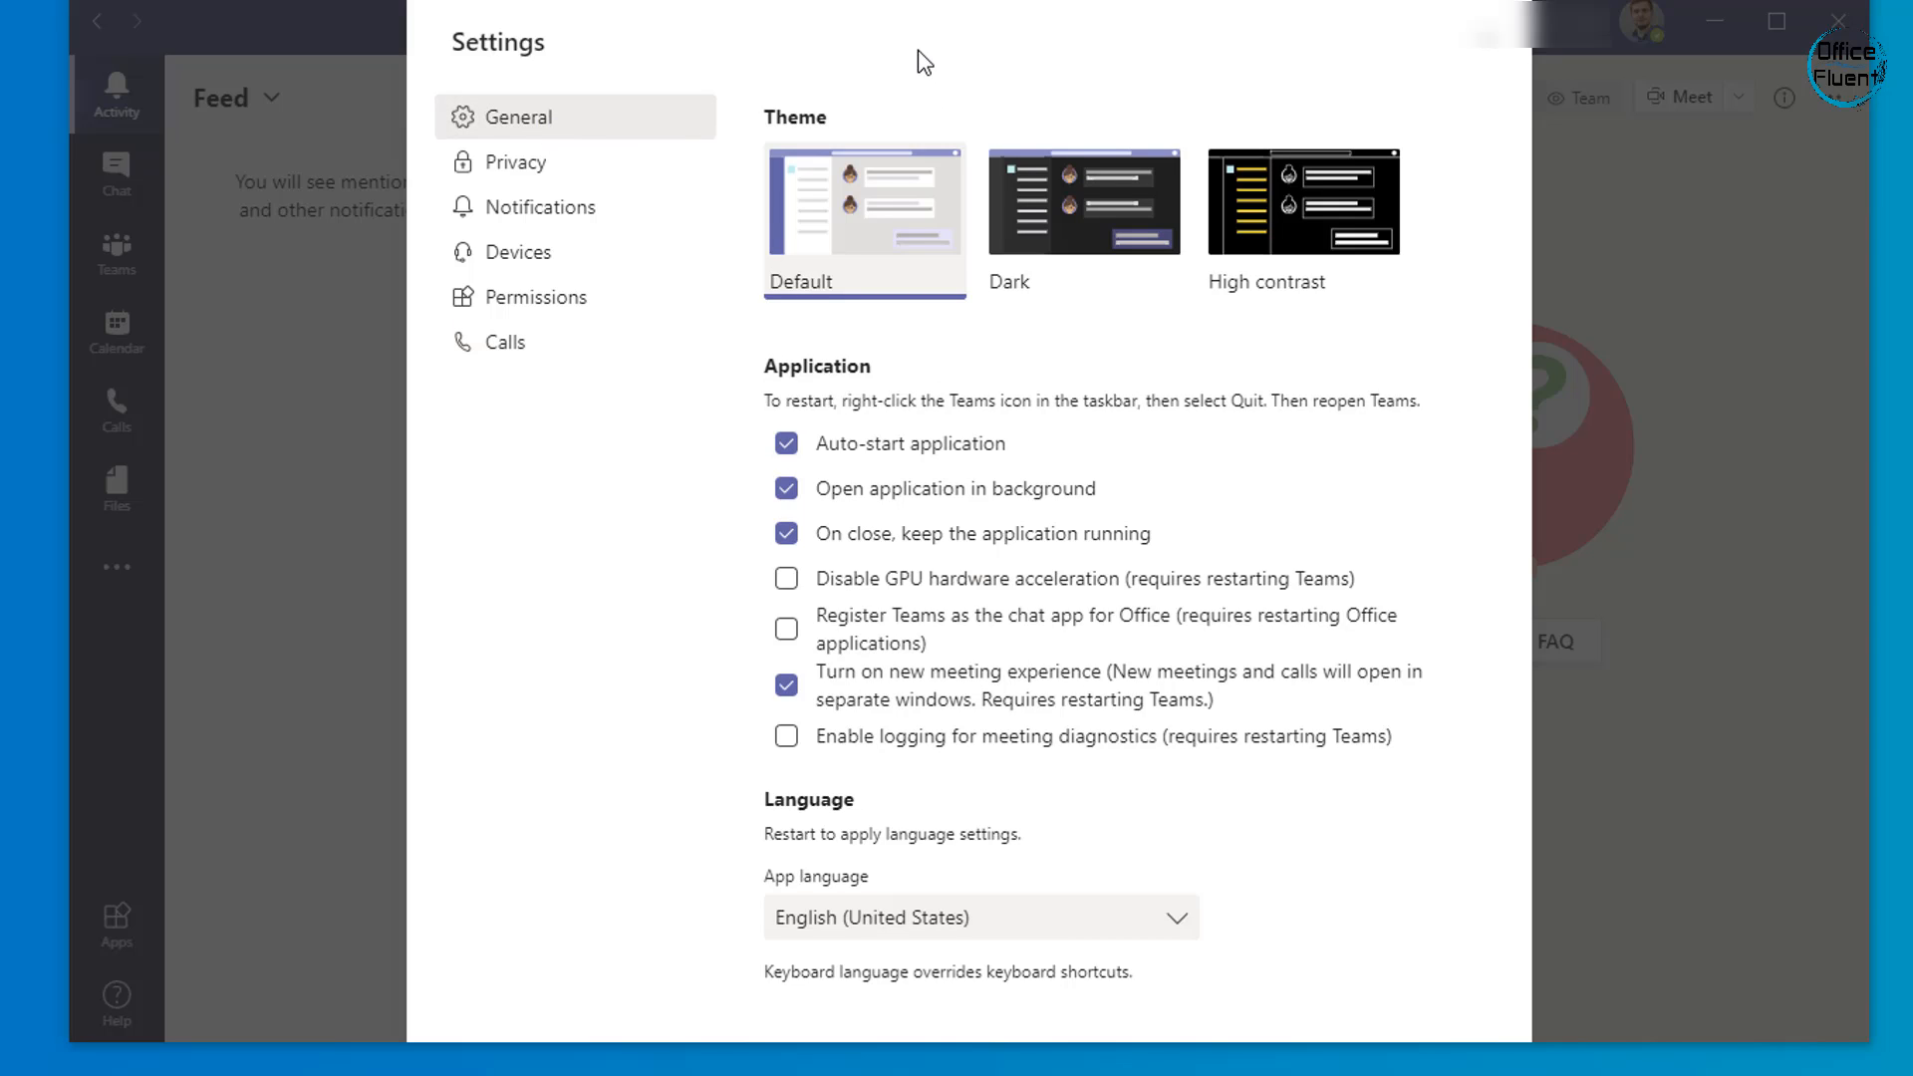
pyautogui.click(1482, 40)
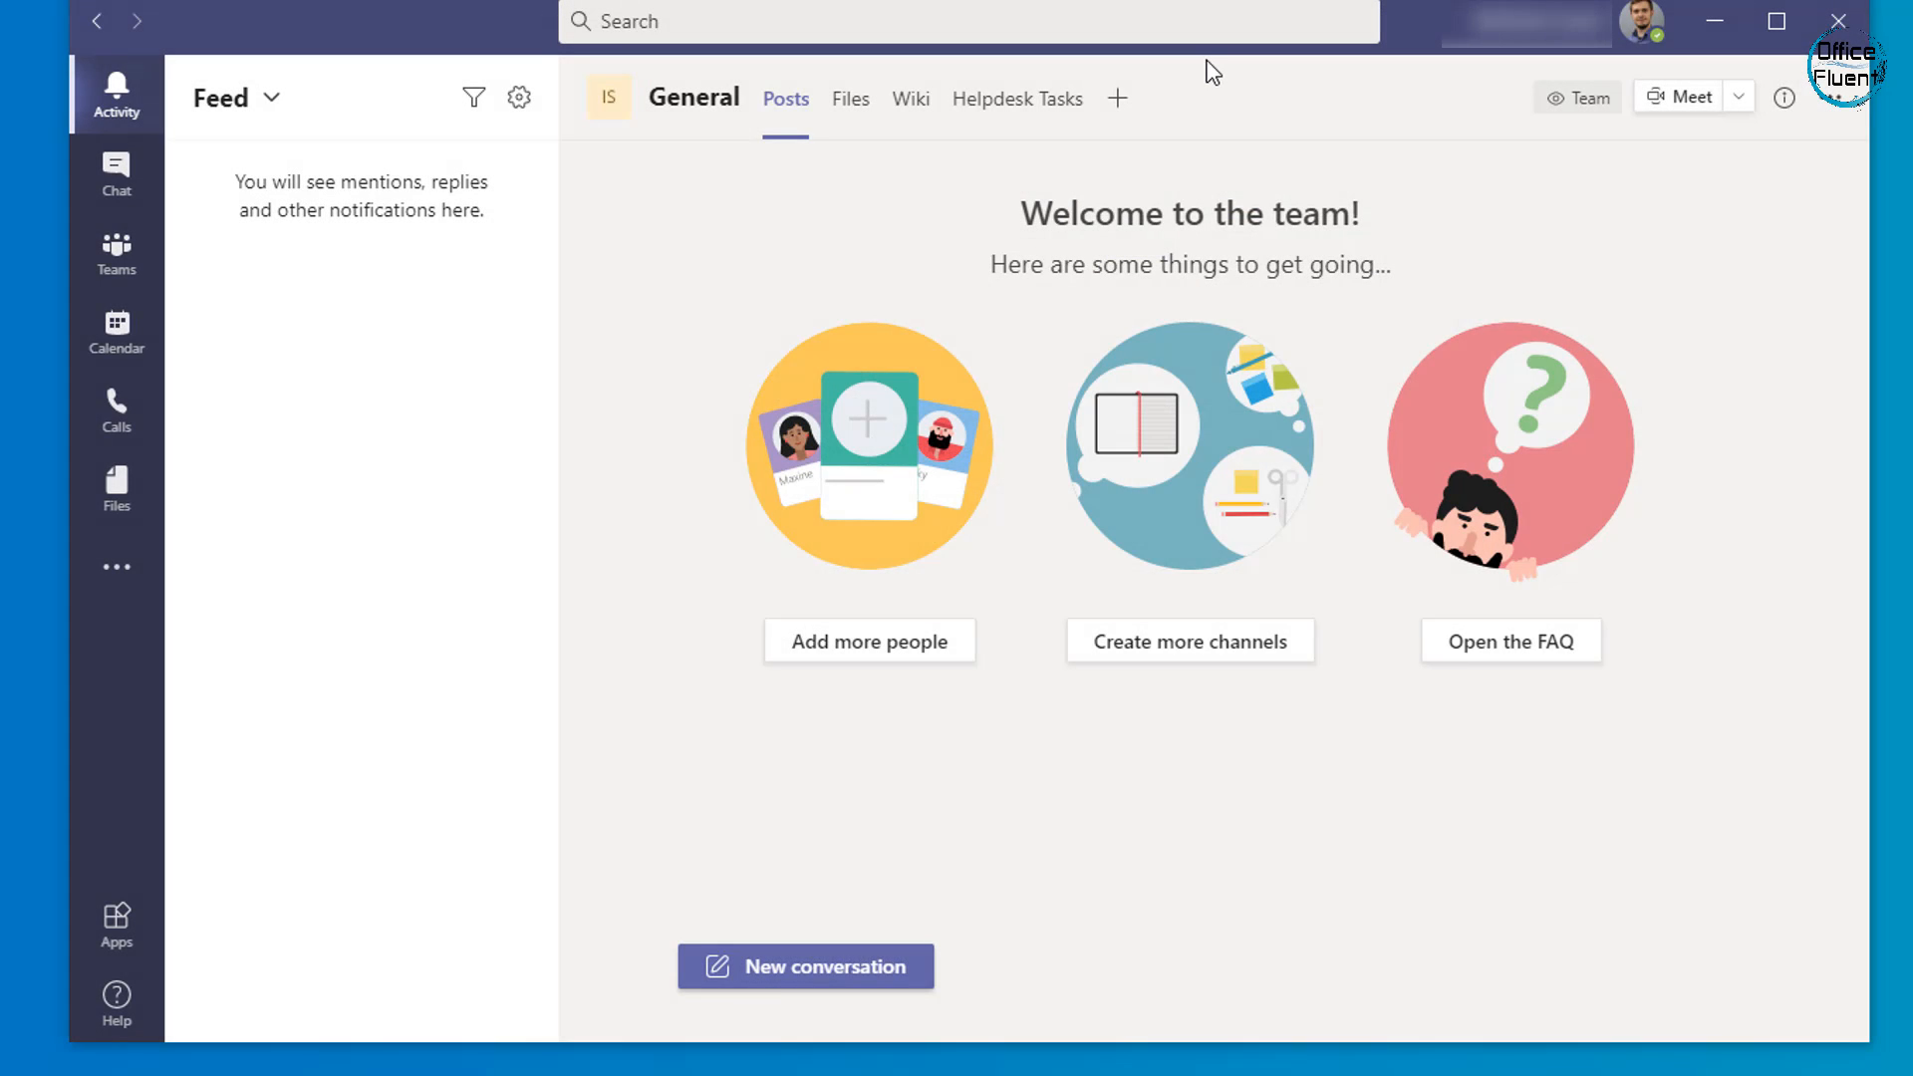